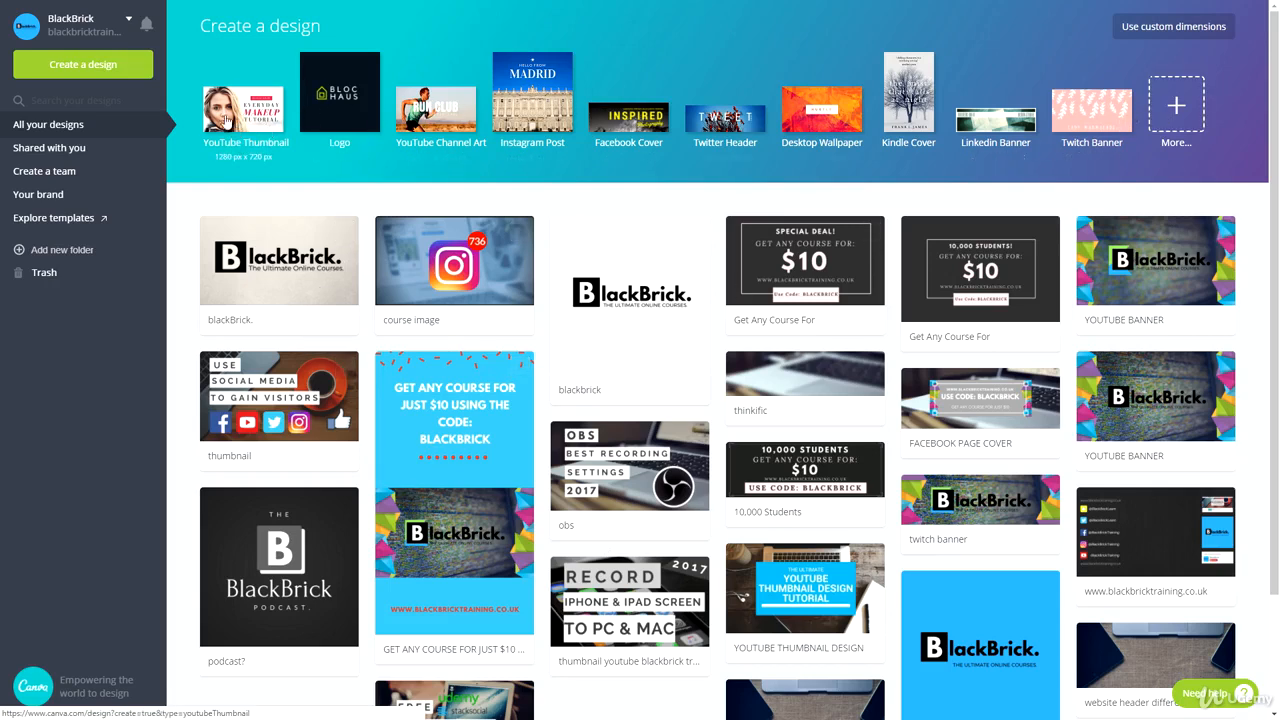
# Find the YouTube Thumbnail format among all design types and create a new blank design with it.
pyautogui.click(1183, 100)
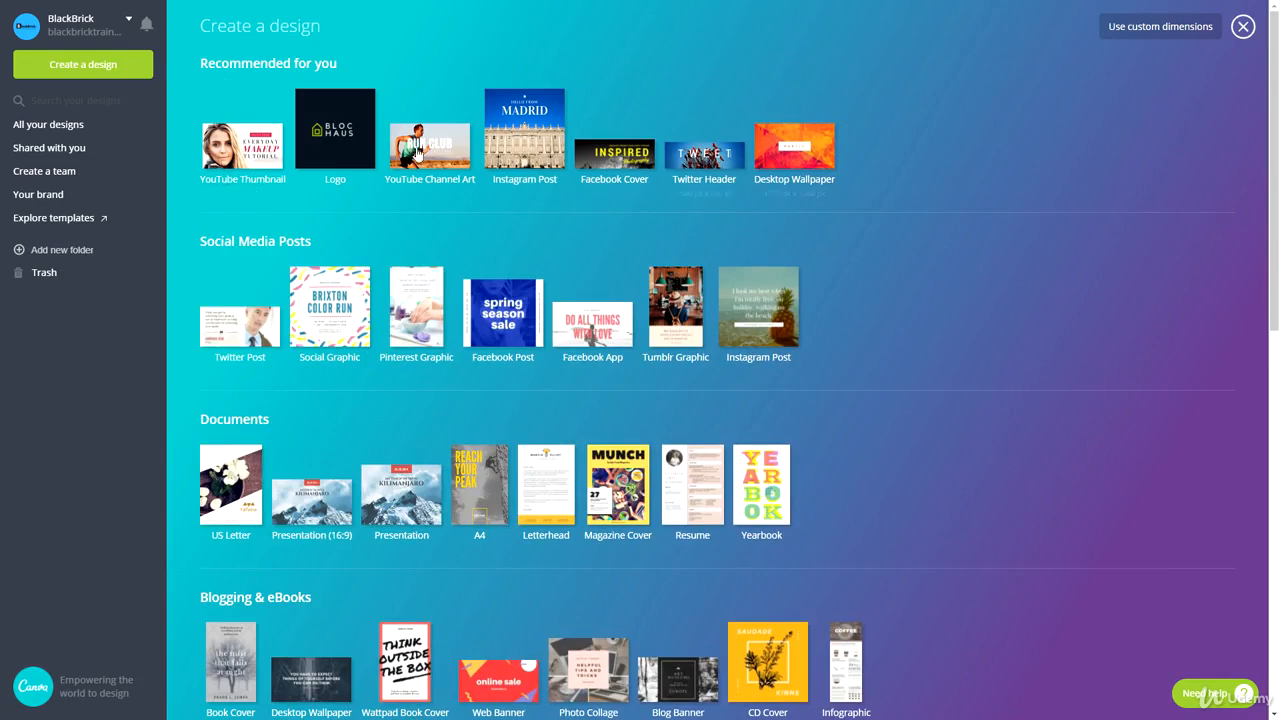
pyautogui.scroll(-3, 425, 190)
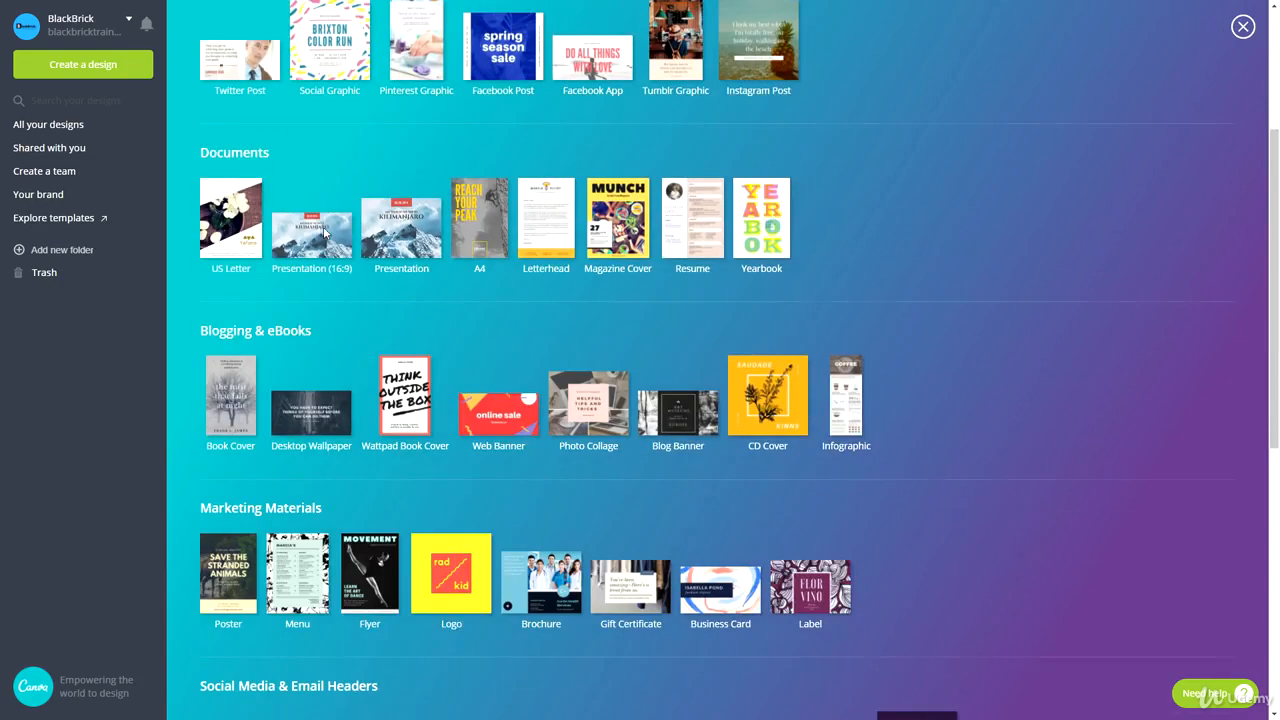
pyautogui.scroll(2, 380, 250)
pyautogui.scroll(-8, 410, 323)
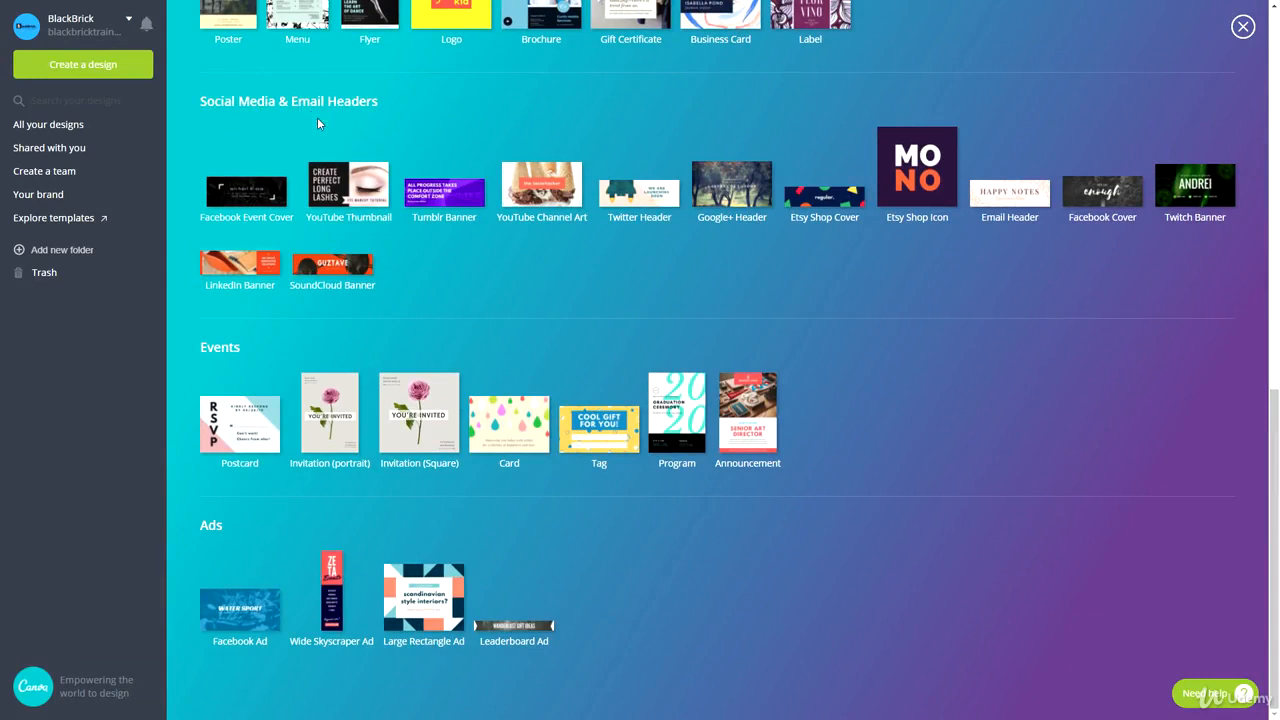
pyautogui.click(350, 188)
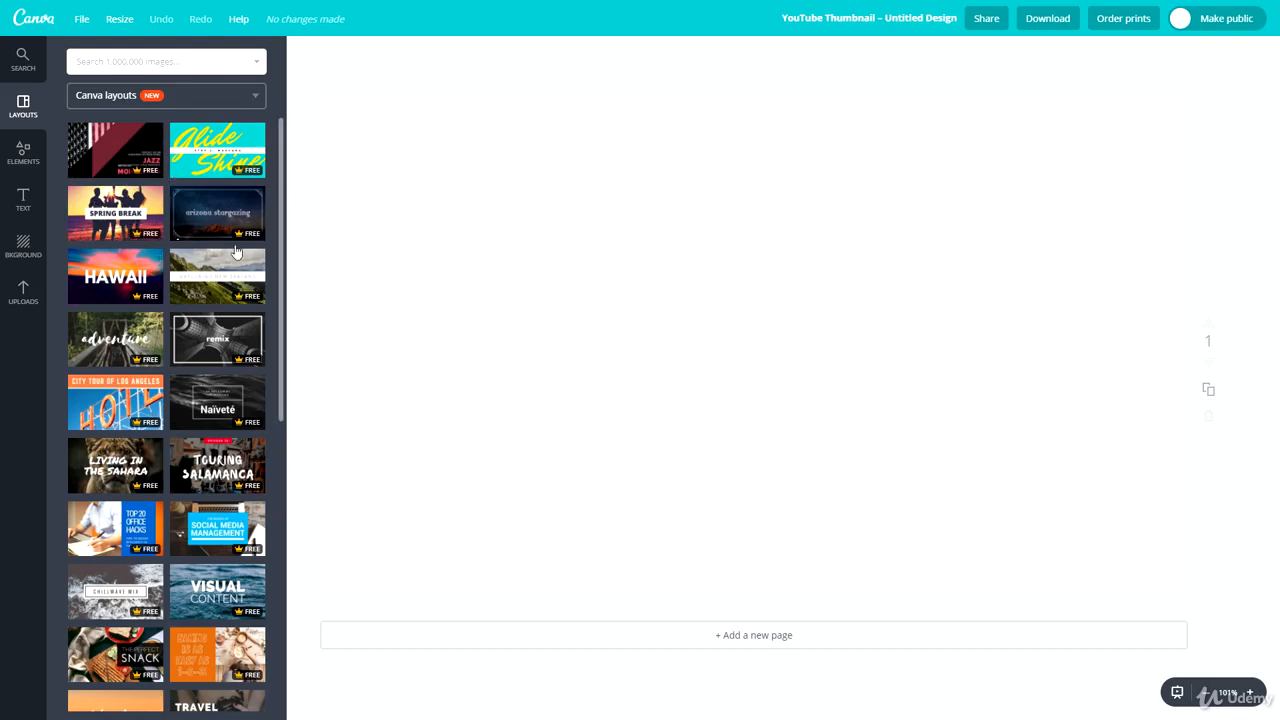
# Skim the Canva layouts offered for the YouTube thumbnail.
pyautogui.scroll(-5, 167, 291)
pyautogui.scroll(-10, 167, 291)
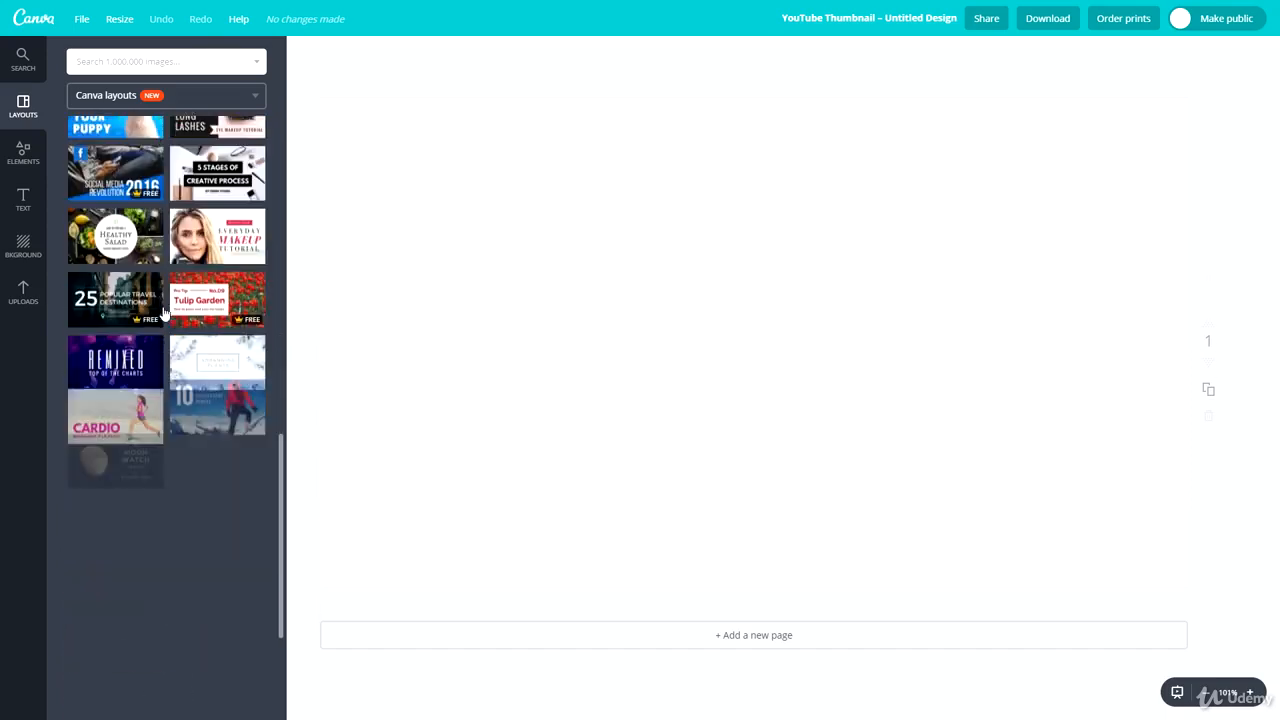
pyautogui.scroll(-10, 171, 336)
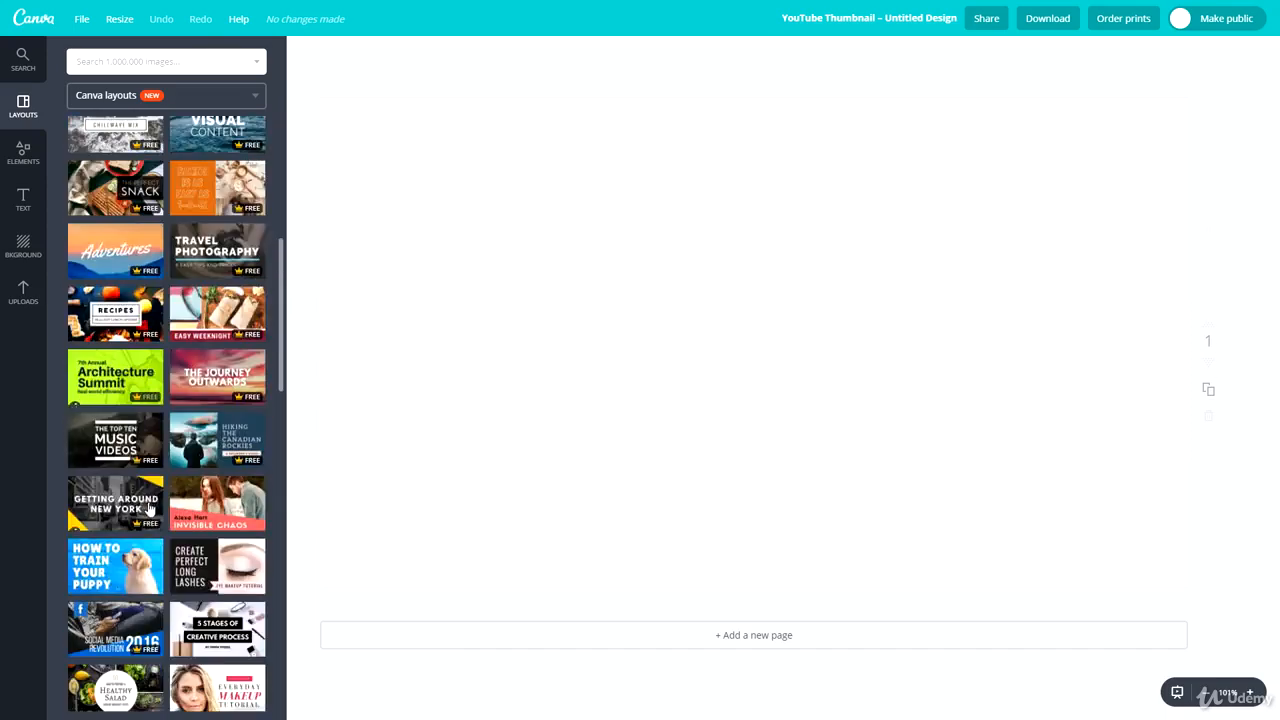
pyautogui.scroll(10, 162, 478)
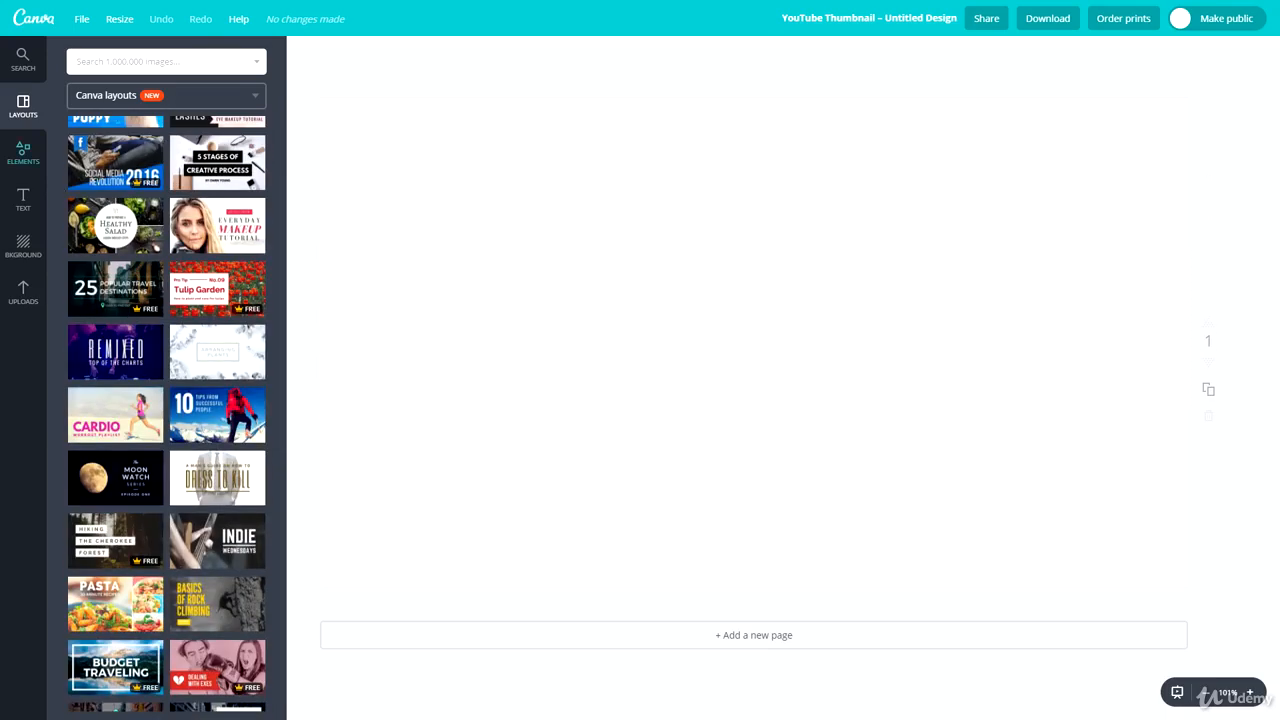
# Look over the elements, text, background and uploads collections, and return to the layouts.
pyautogui.click(23, 153)
pyautogui.click(23, 200)
pyautogui.click(26, 240)
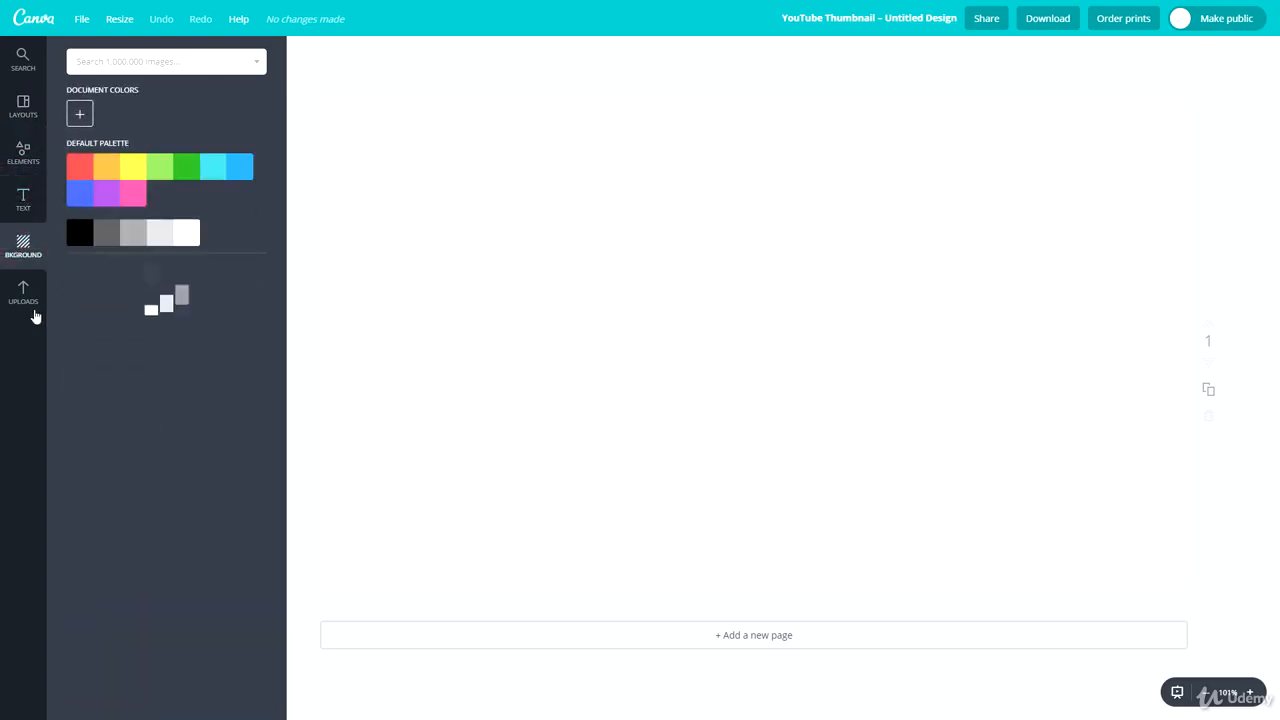
pyautogui.click(28, 298)
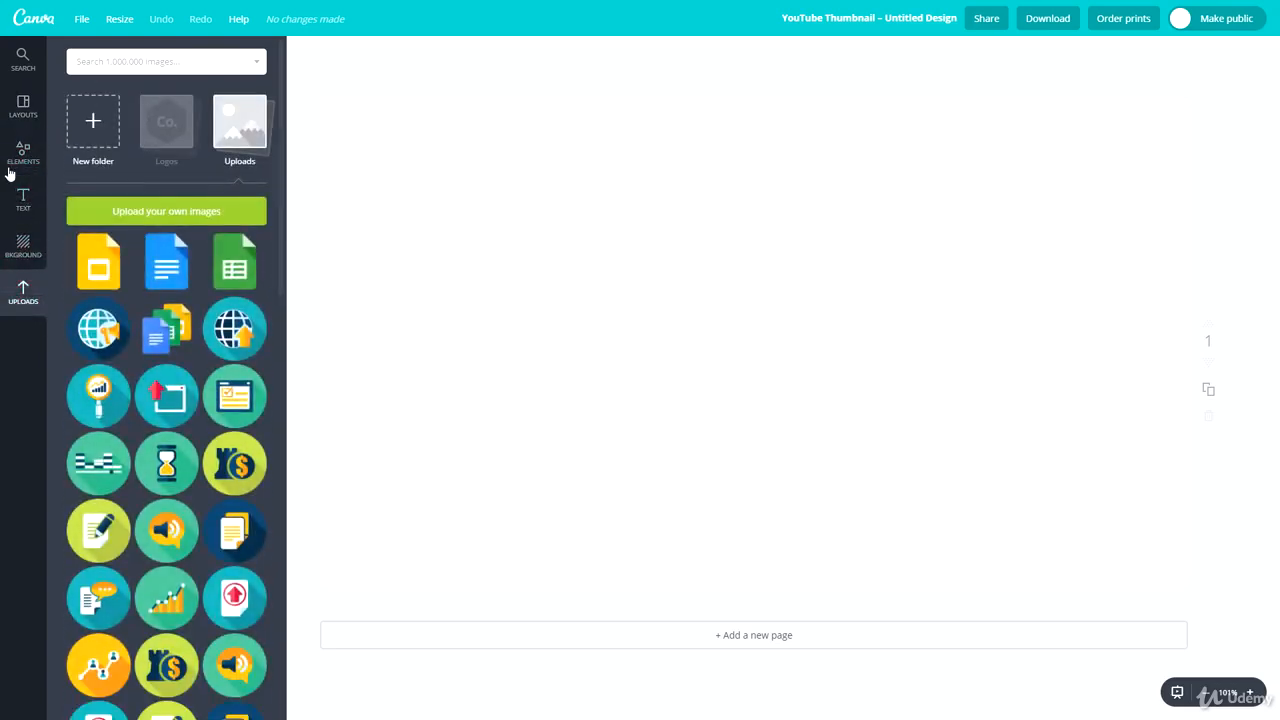
pyautogui.click(24, 110)
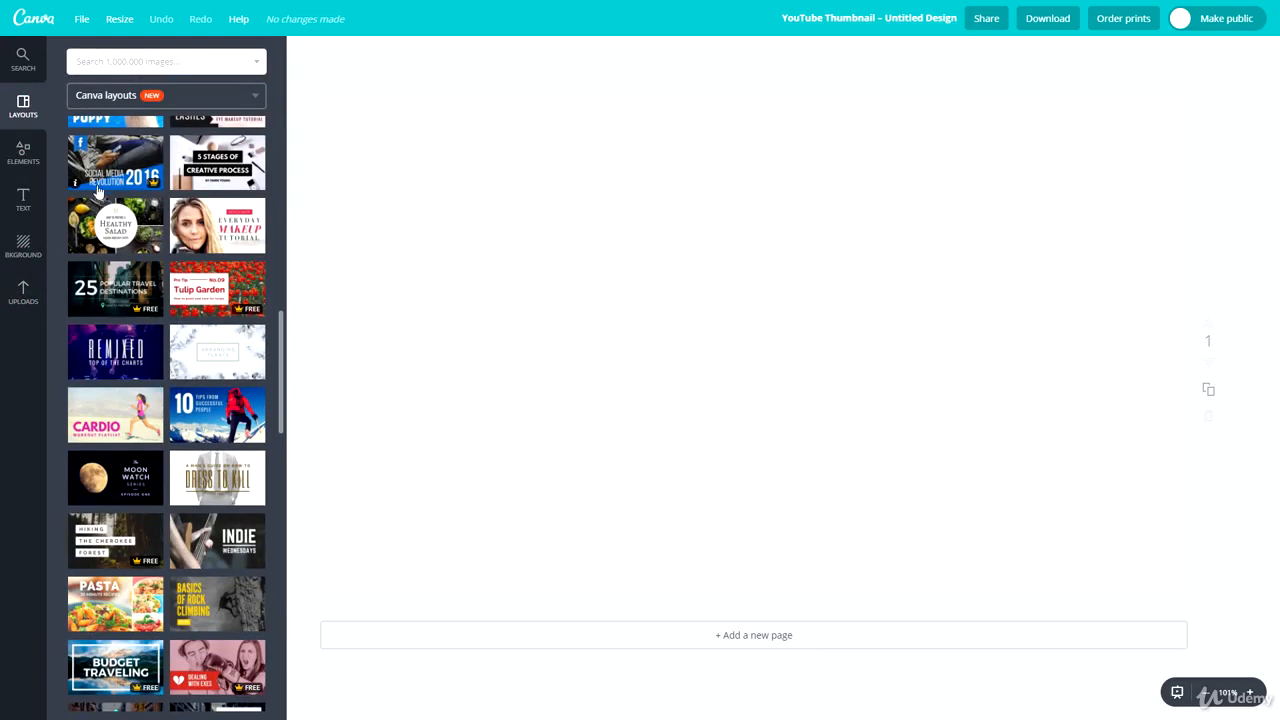
# Examine the range of thumbnail layouts, from the first designs to the empty photo grids.
pyautogui.scroll(10, 160, 320)
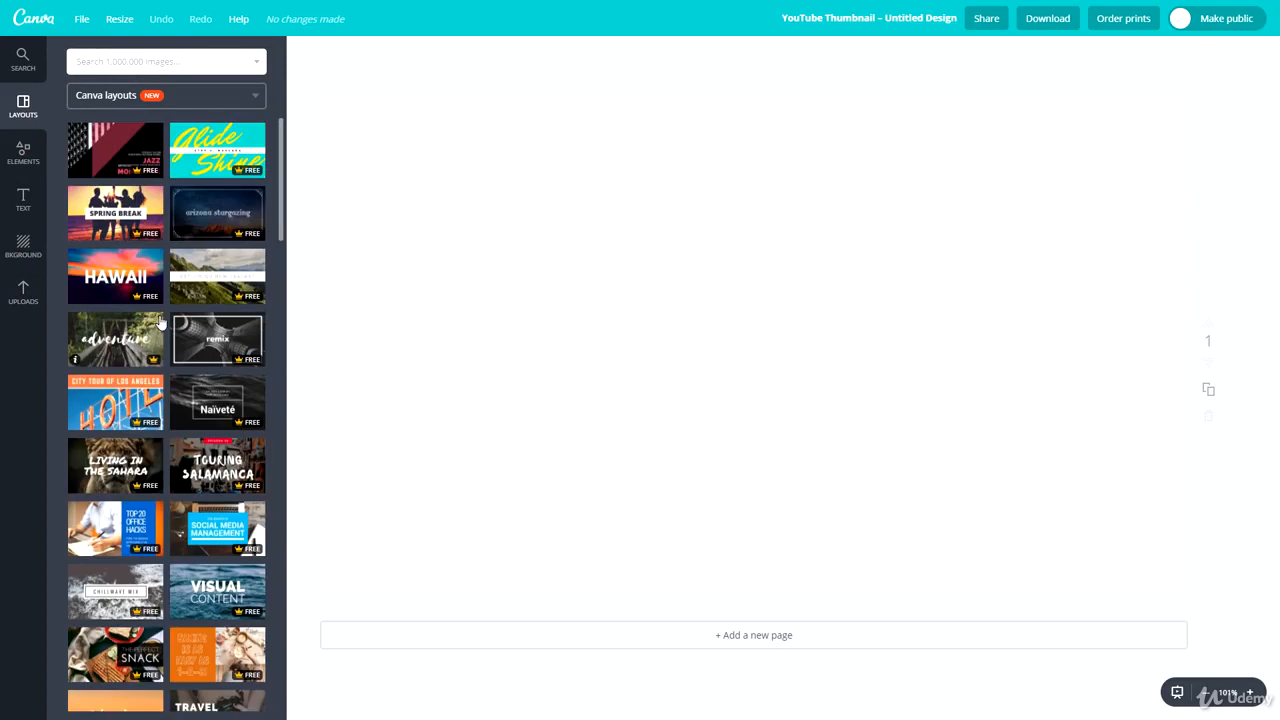
pyautogui.scroll(-4, 140, 370)
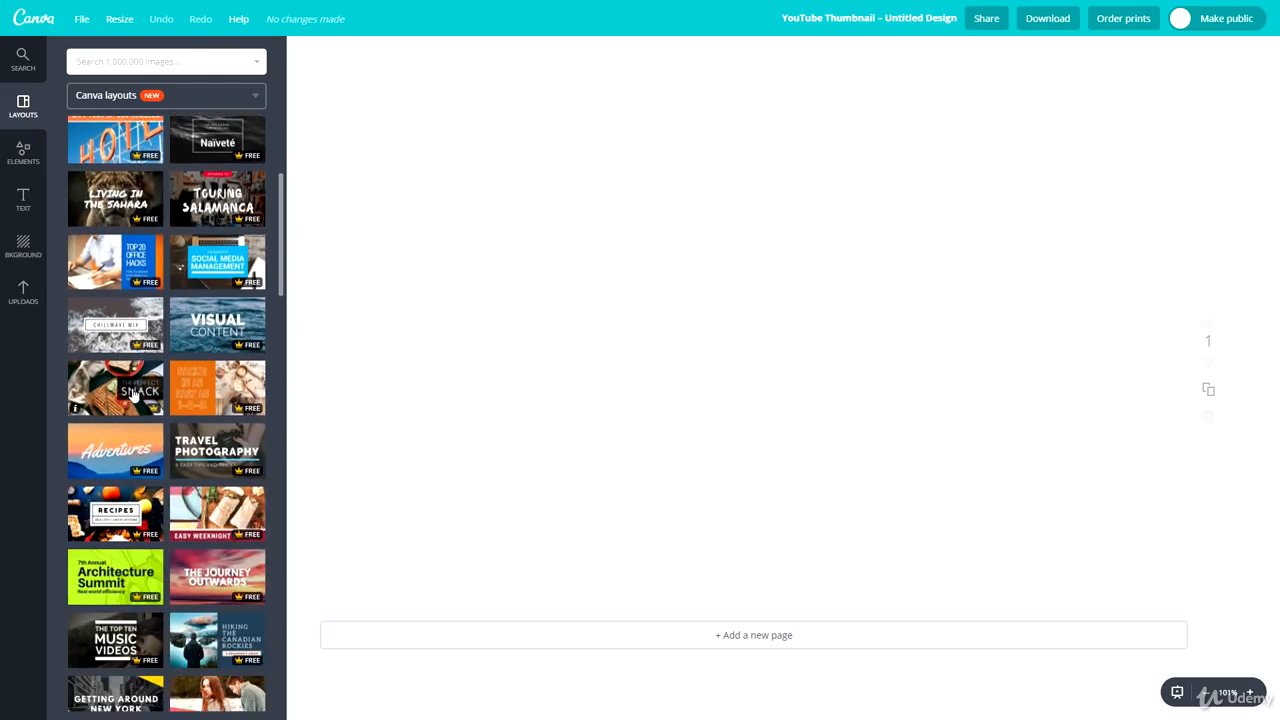
pyautogui.scroll(-1, 122, 426)
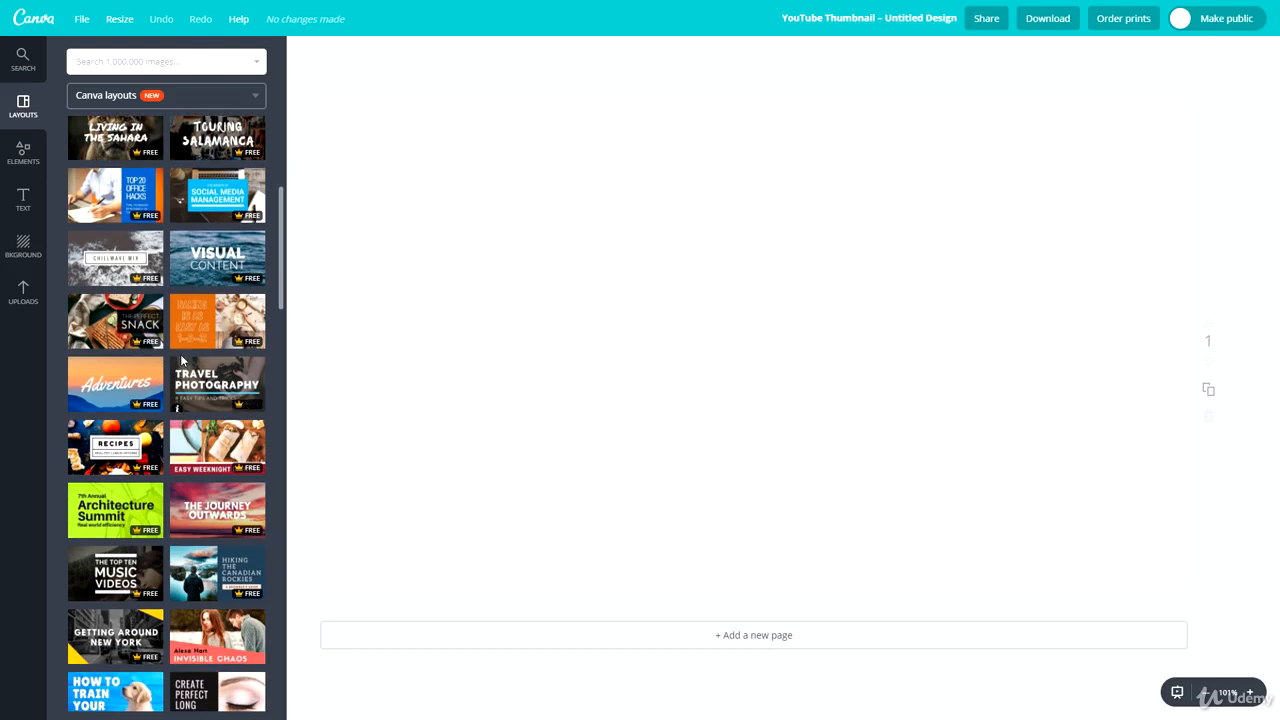
pyautogui.scroll(-4, 188, 352)
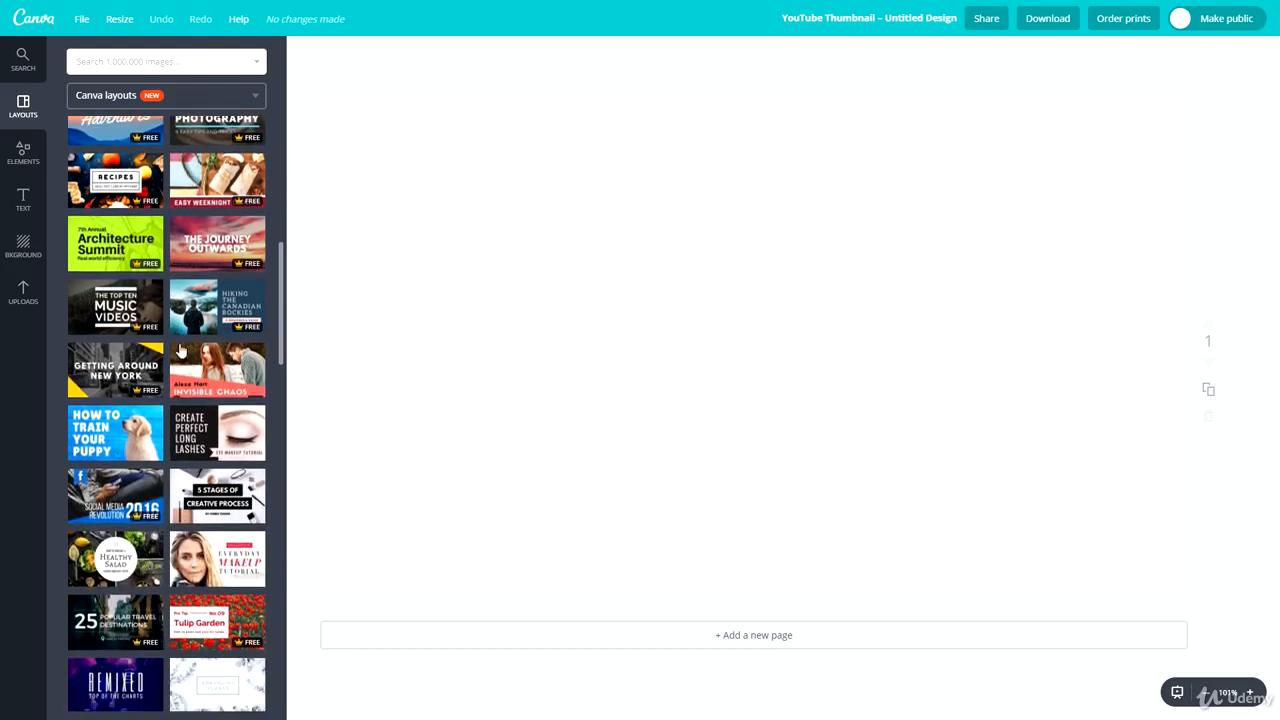
pyautogui.scroll(-2, 120, 362)
pyautogui.scroll(-1, 124, 362)
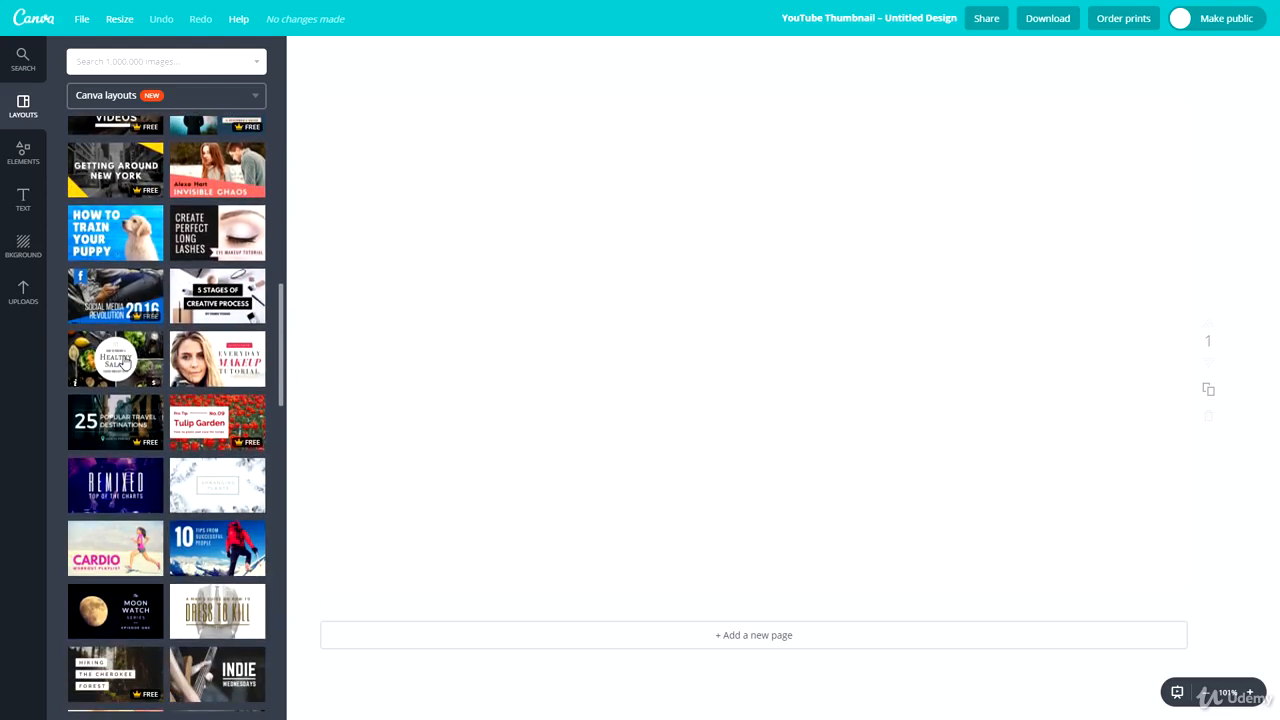
pyautogui.scroll(-3, 144, 345)
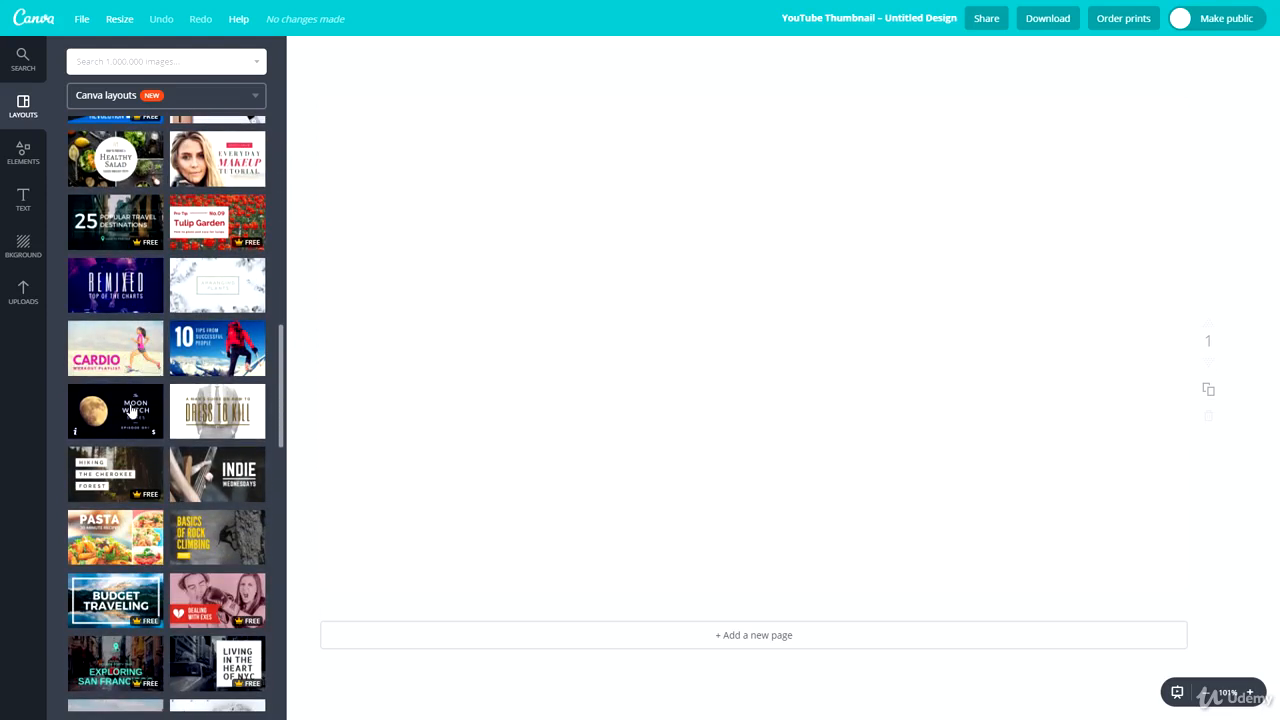
pyautogui.scroll(-5, 156, 427)
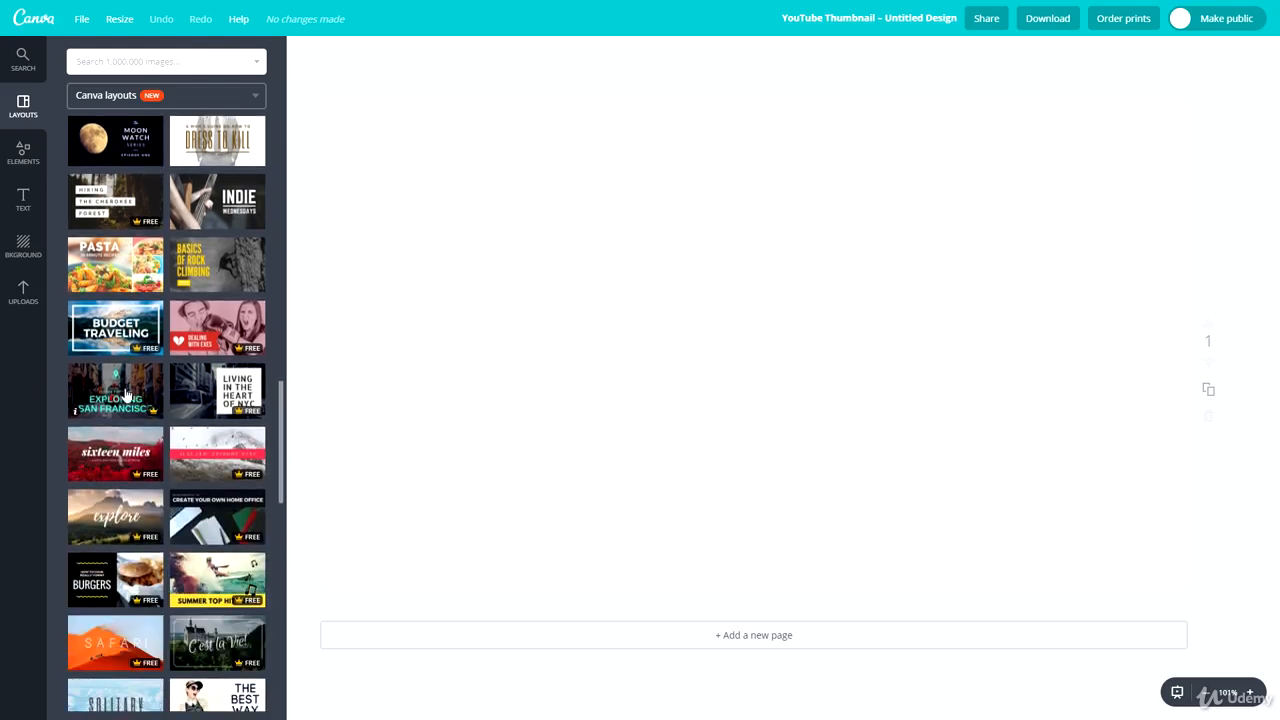
pyautogui.scroll(-7, 125, 388)
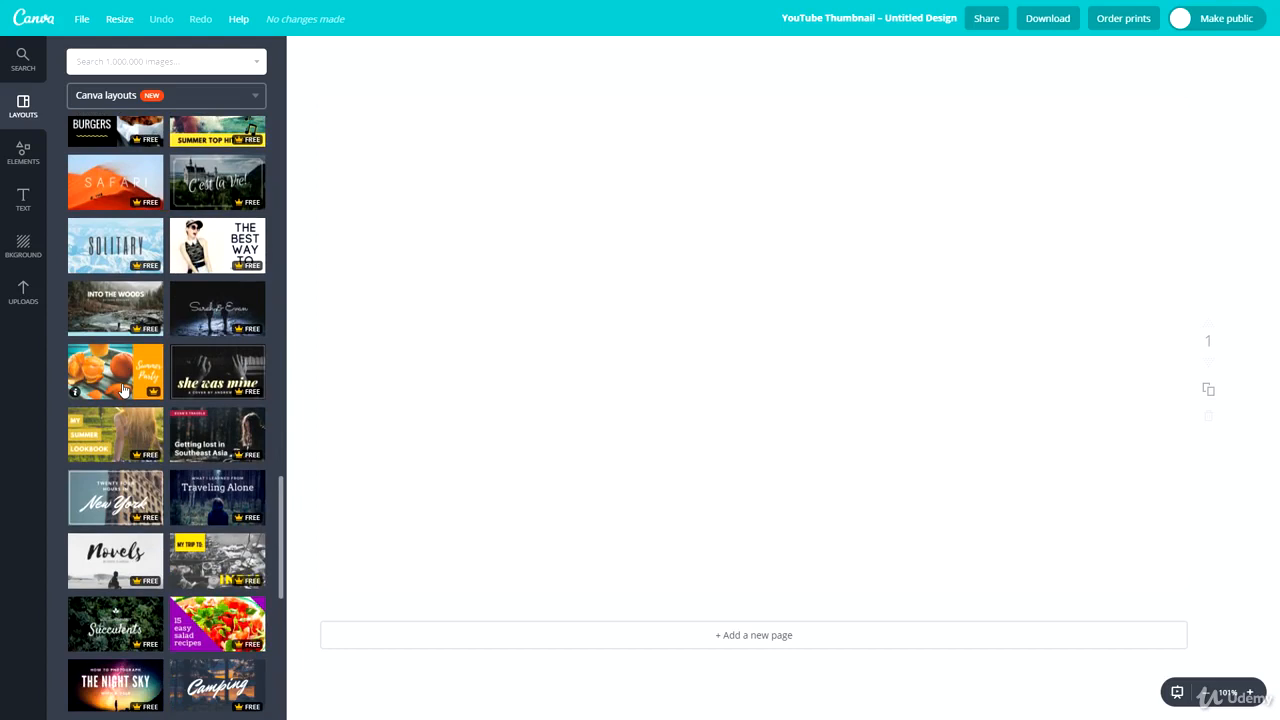
pyautogui.scroll(-1, 124, 390)
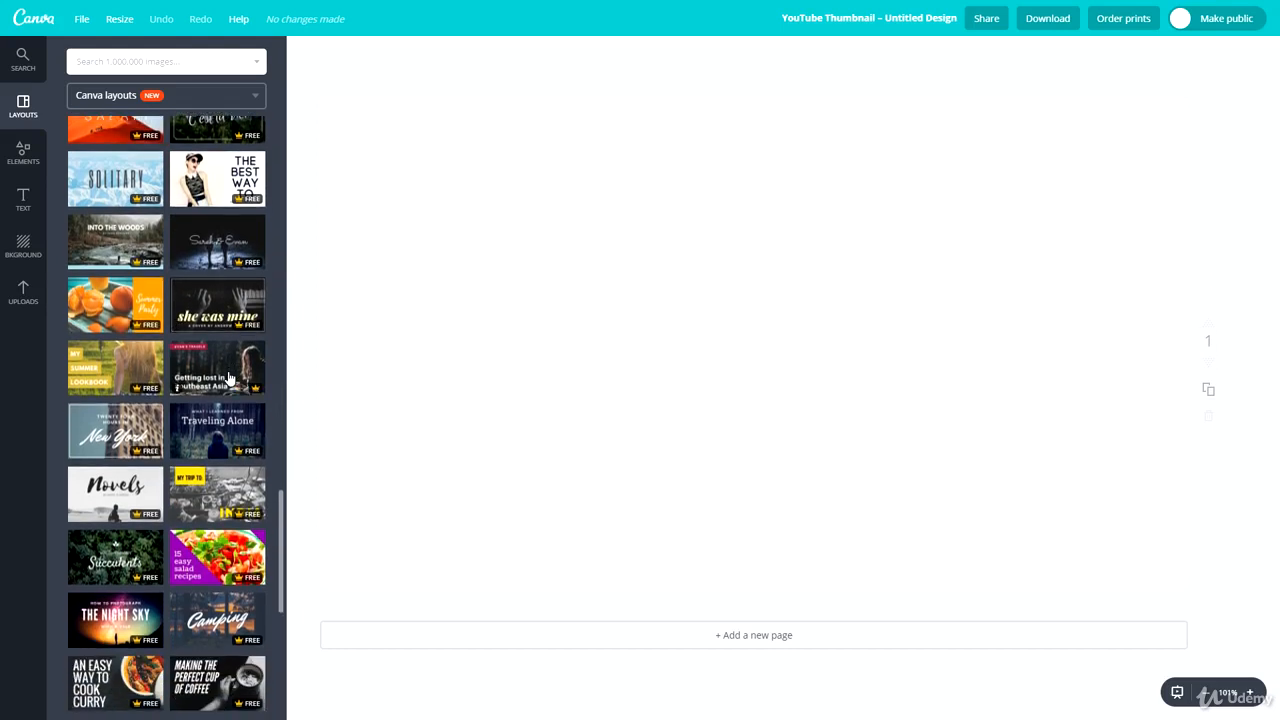
pyautogui.scroll(-1, 129, 540)
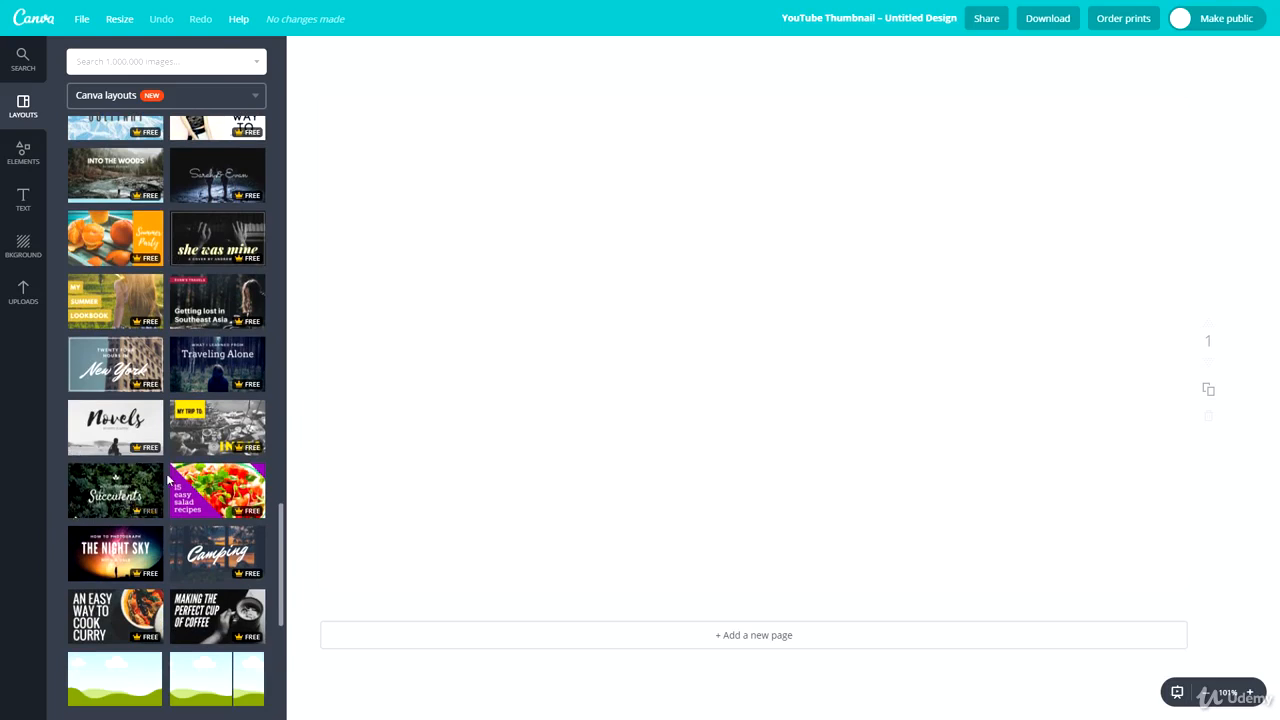
pyautogui.scroll(-1, 214, 548)
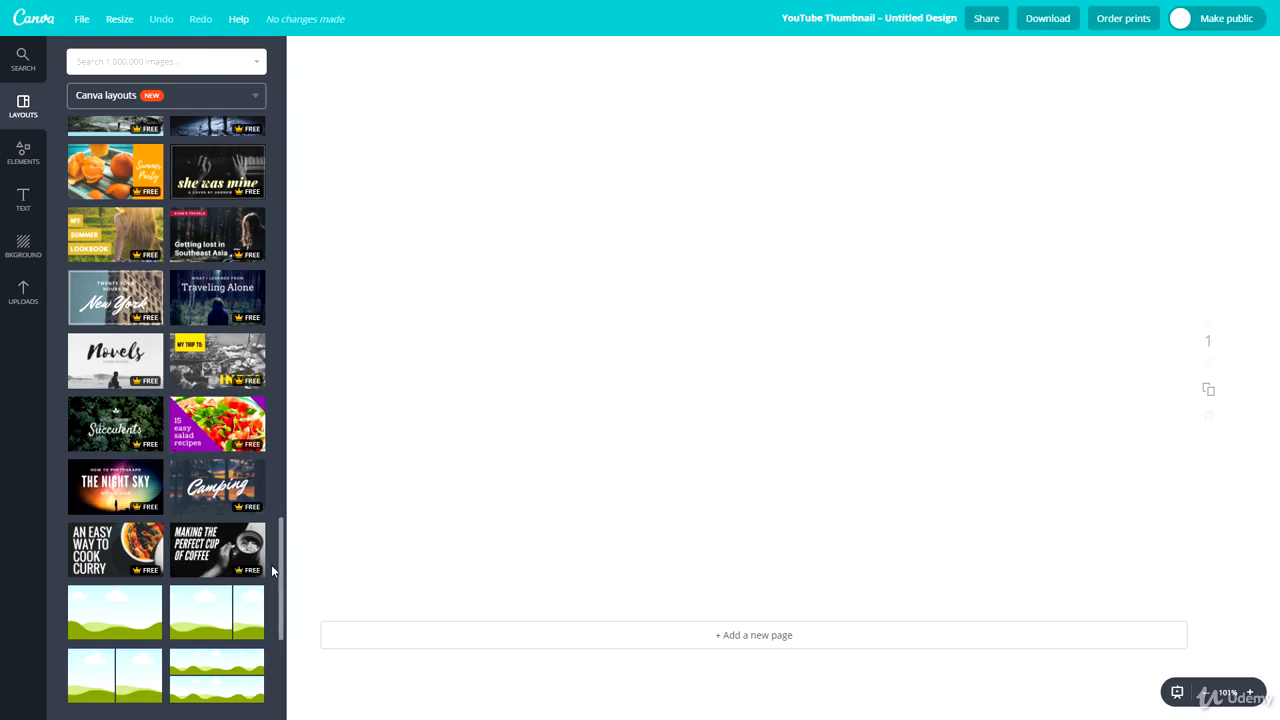
pyautogui.scroll(12, 190, 555)
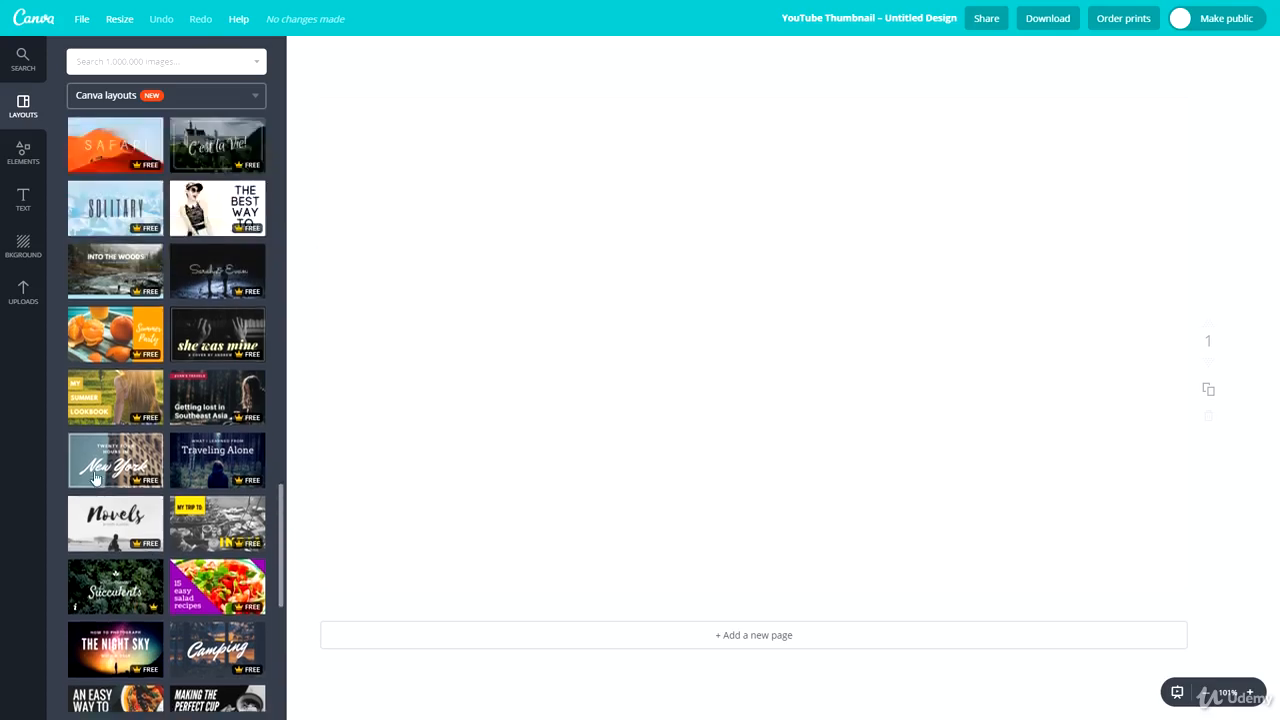
pyautogui.scroll(5, 197, 392)
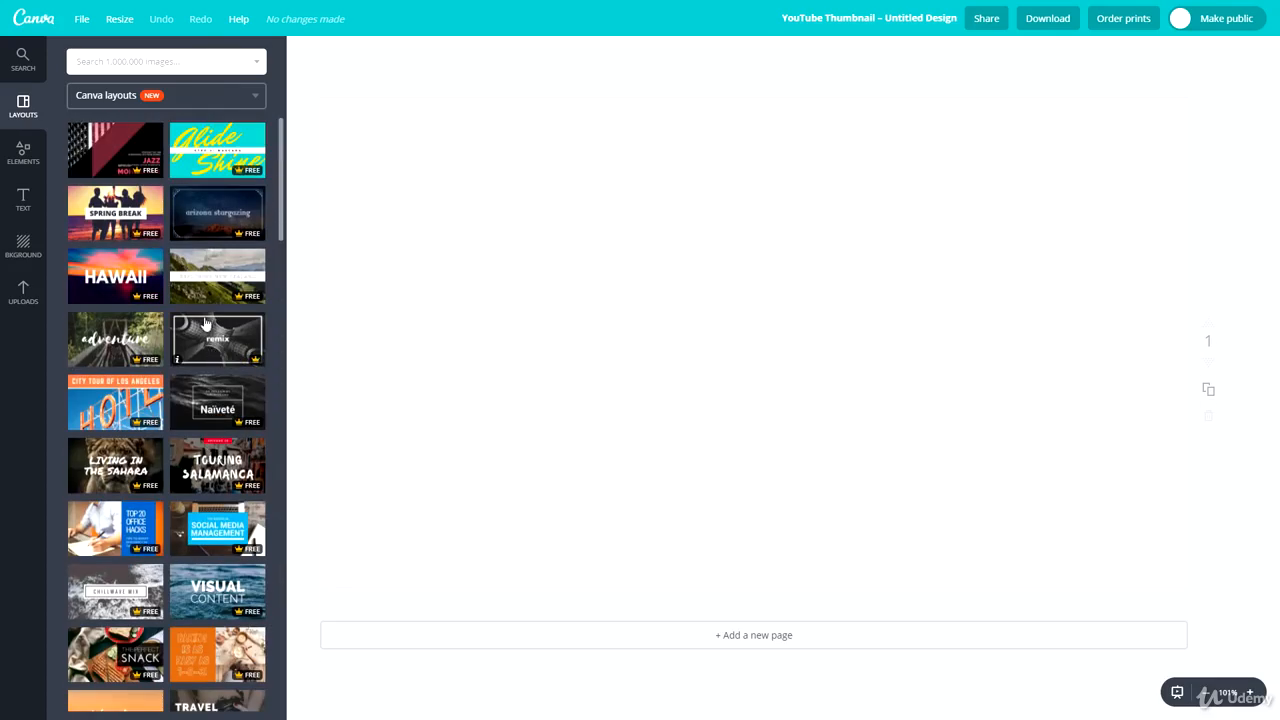
# Apply the "Making the Perfect Cup of Coffee" layout to the blank thumbnail page.
pyautogui.scroll(-10, 146, 238)
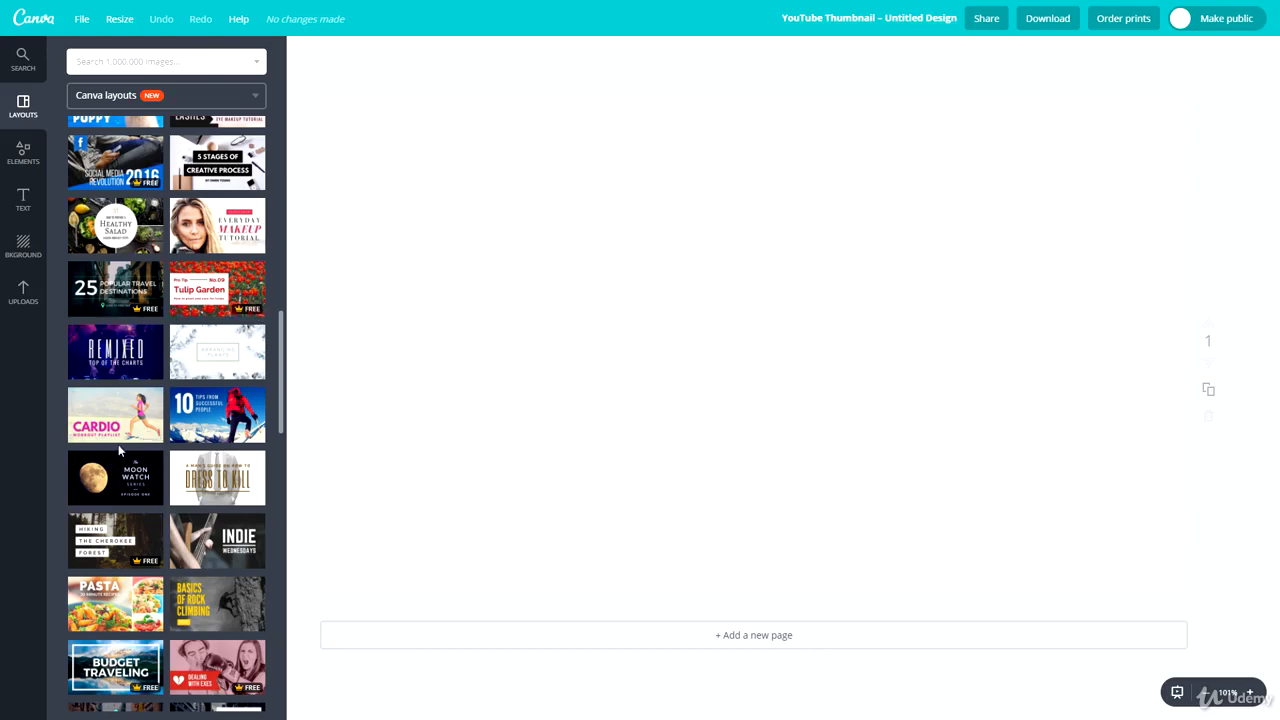
pyautogui.scroll(-8, 118, 450)
pyautogui.scroll(-5, 126, 458)
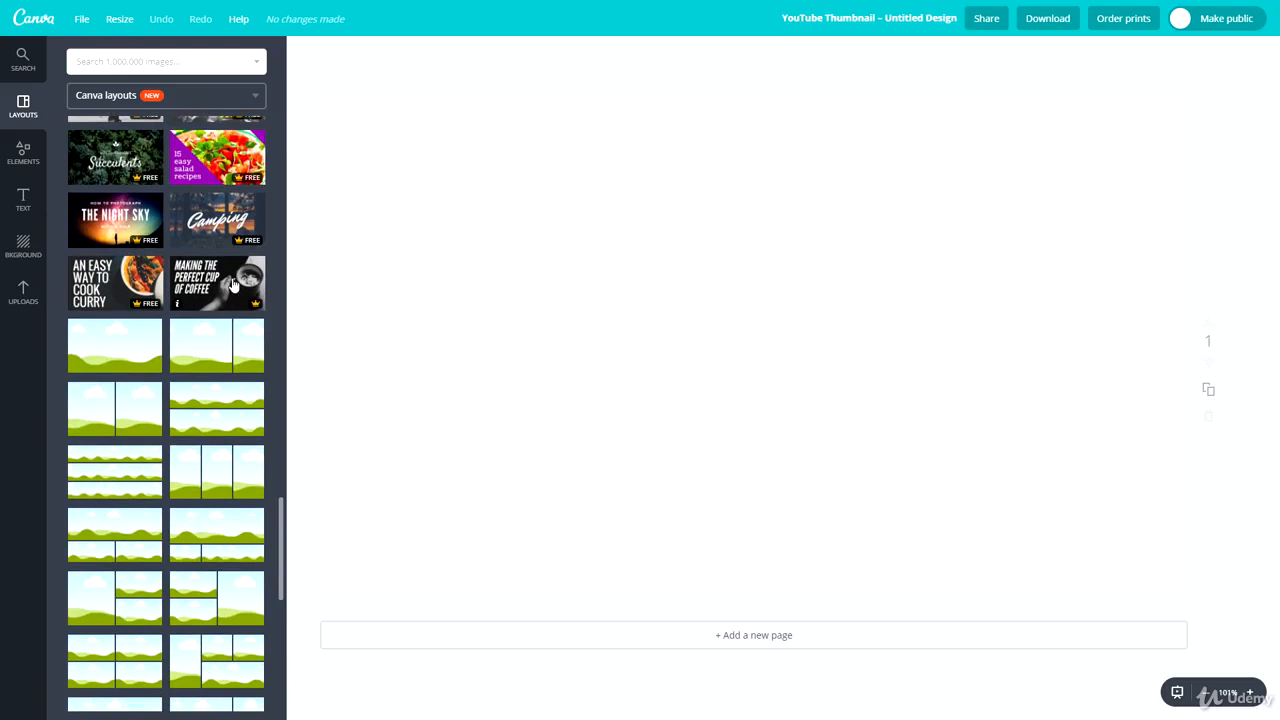
pyautogui.click(232, 285)
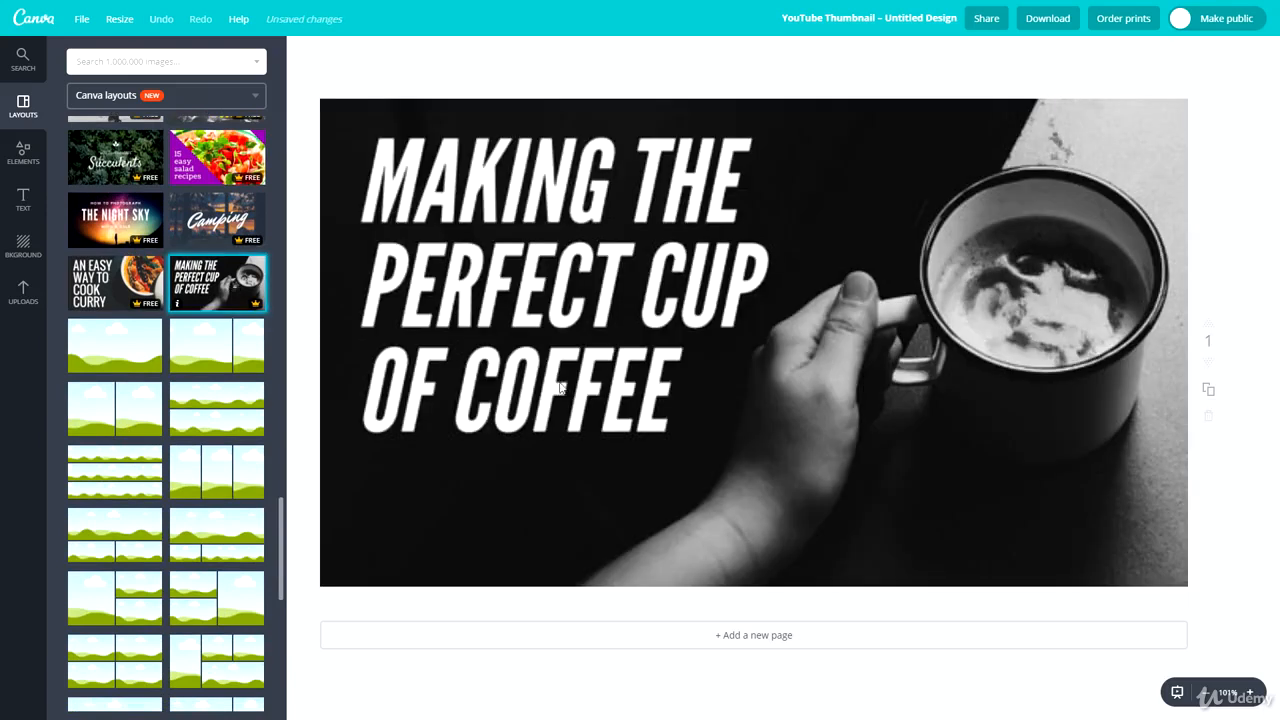
# Select the coffee headline's text and reposition its text box slightly lower and further right on the thumbnail.
pyautogui.doubleClick(513, 181)
pyautogui.tripleClick(598, 299)
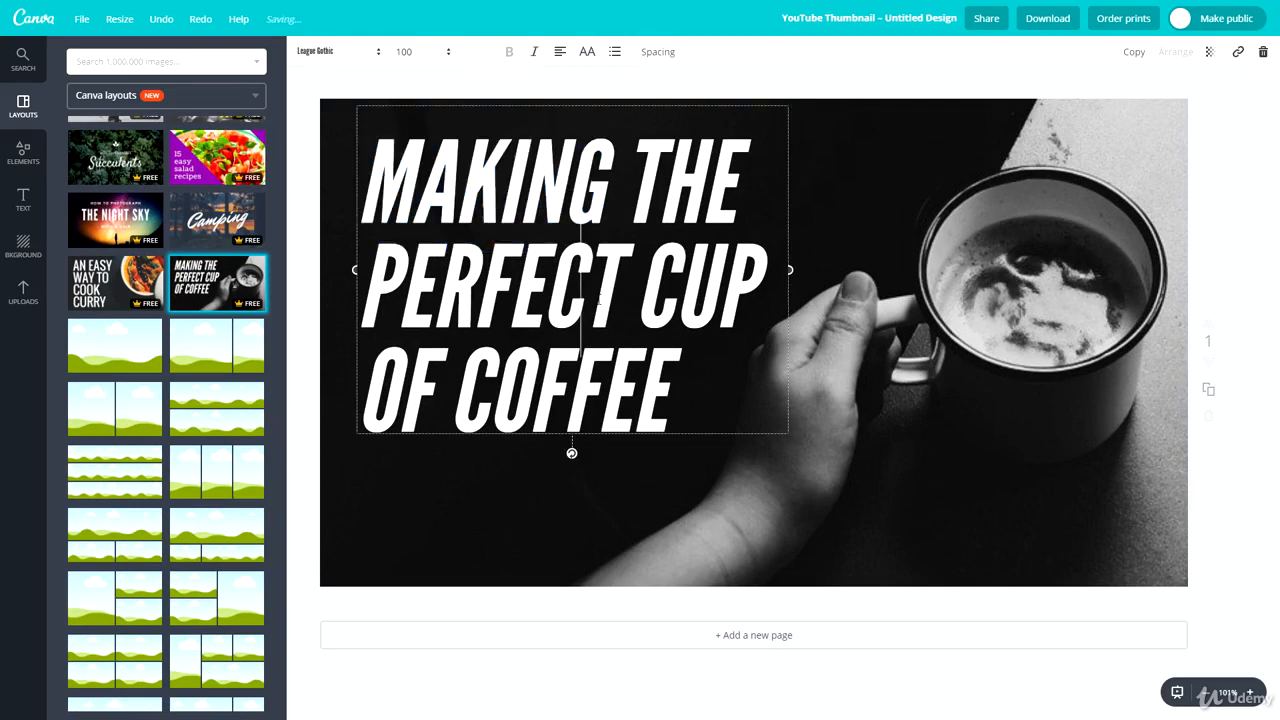
pyautogui.moveTo(668, 420); pyautogui.dragTo(344, 172)
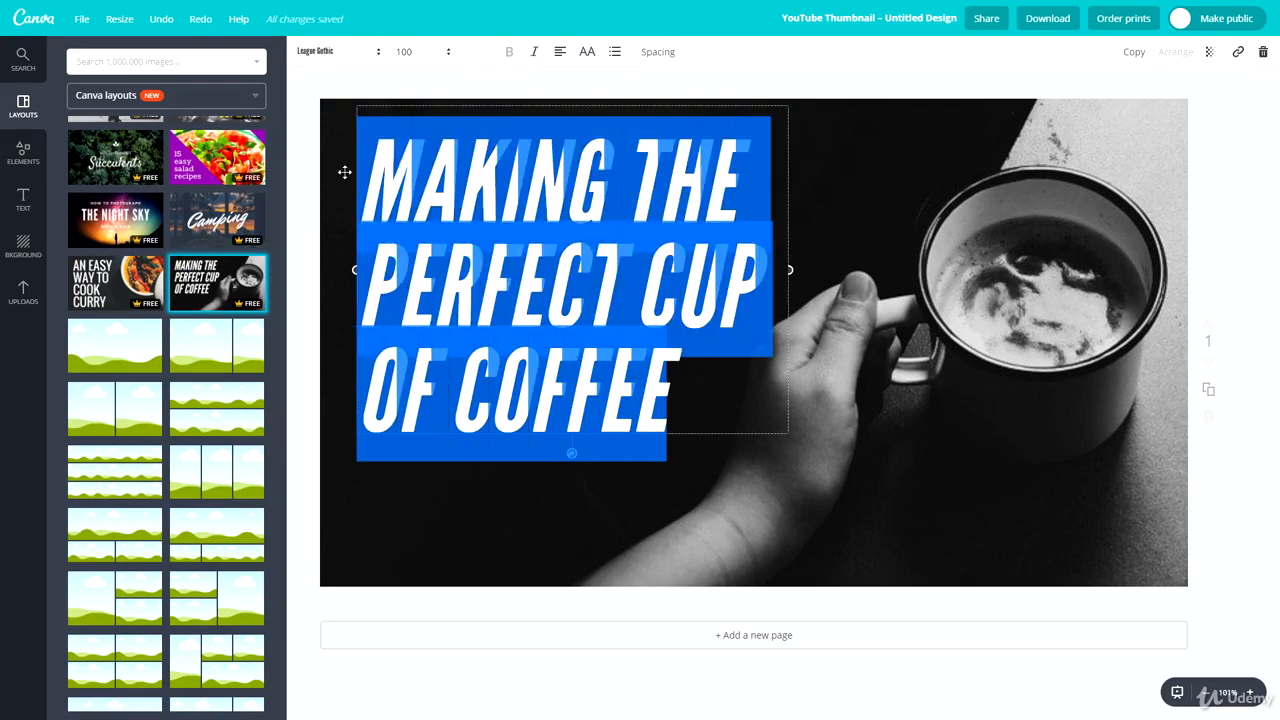
pyautogui.moveTo(790, 224); pyautogui.dragTo(915, 264)
pyautogui.moveTo(809, 155); pyautogui.dragTo(742, 160)
pyautogui.click(618, 322)
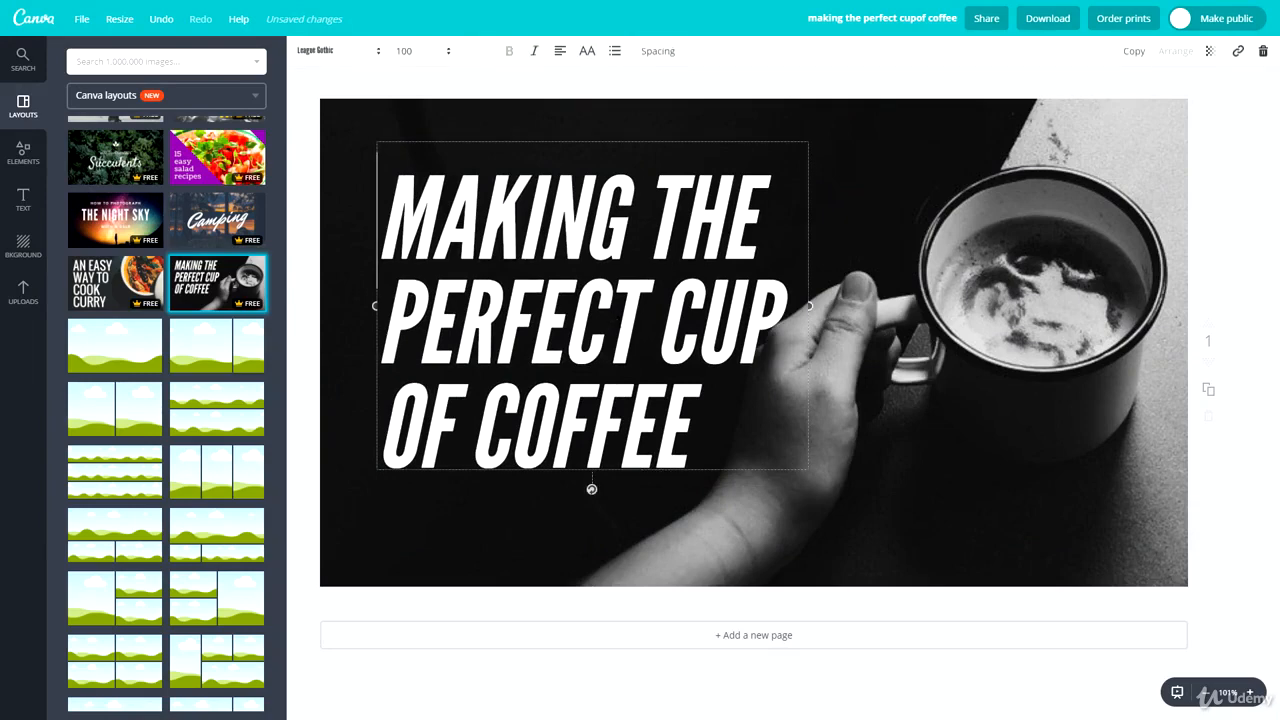
# Review the font, text colour and font size options for the coffee headline.
pyautogui.moveTo(380, 200); pyautogui.dragTo(597, 395)
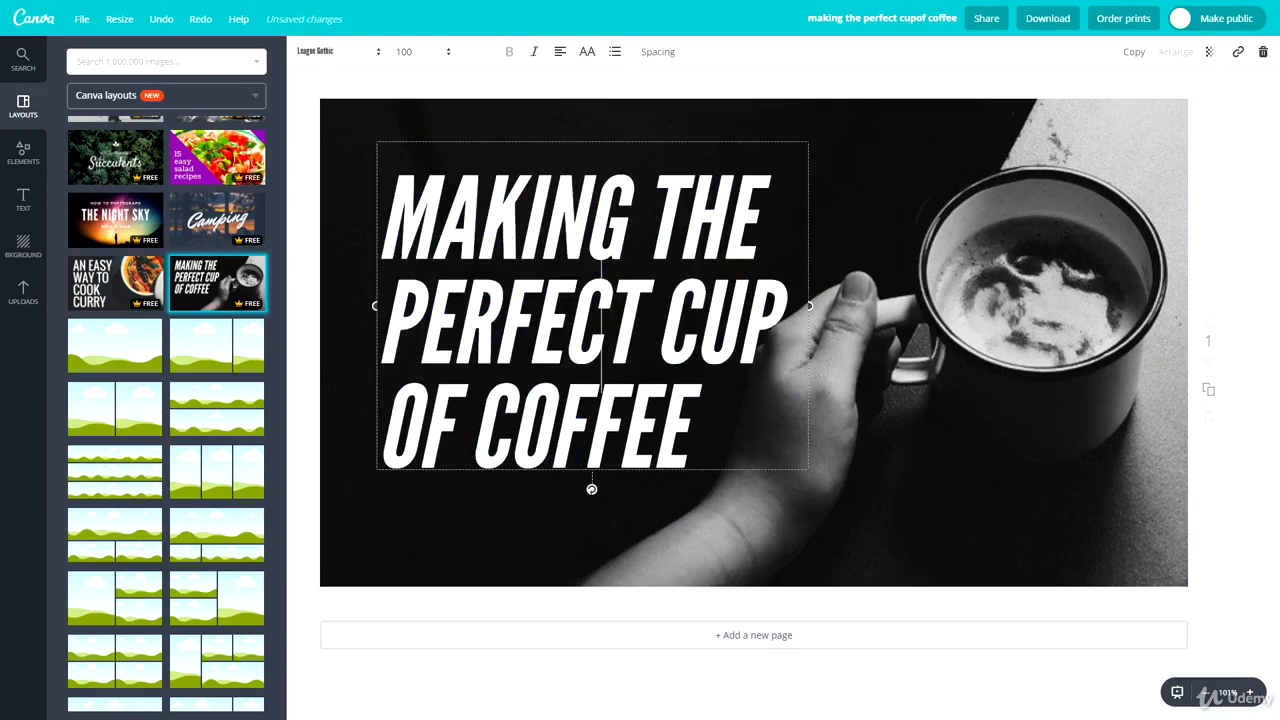
pyautogui.click(333, 52)
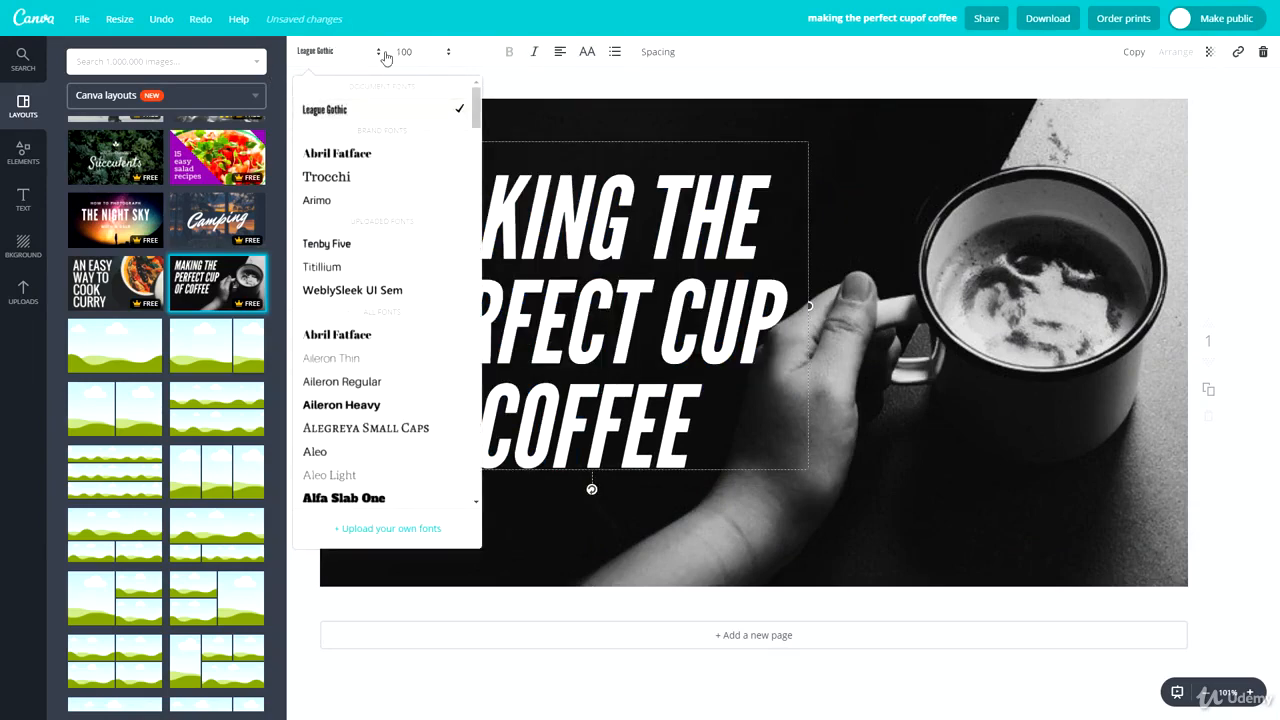
pyautogui.click(446, 52)
pyautogui.click(477, 51)
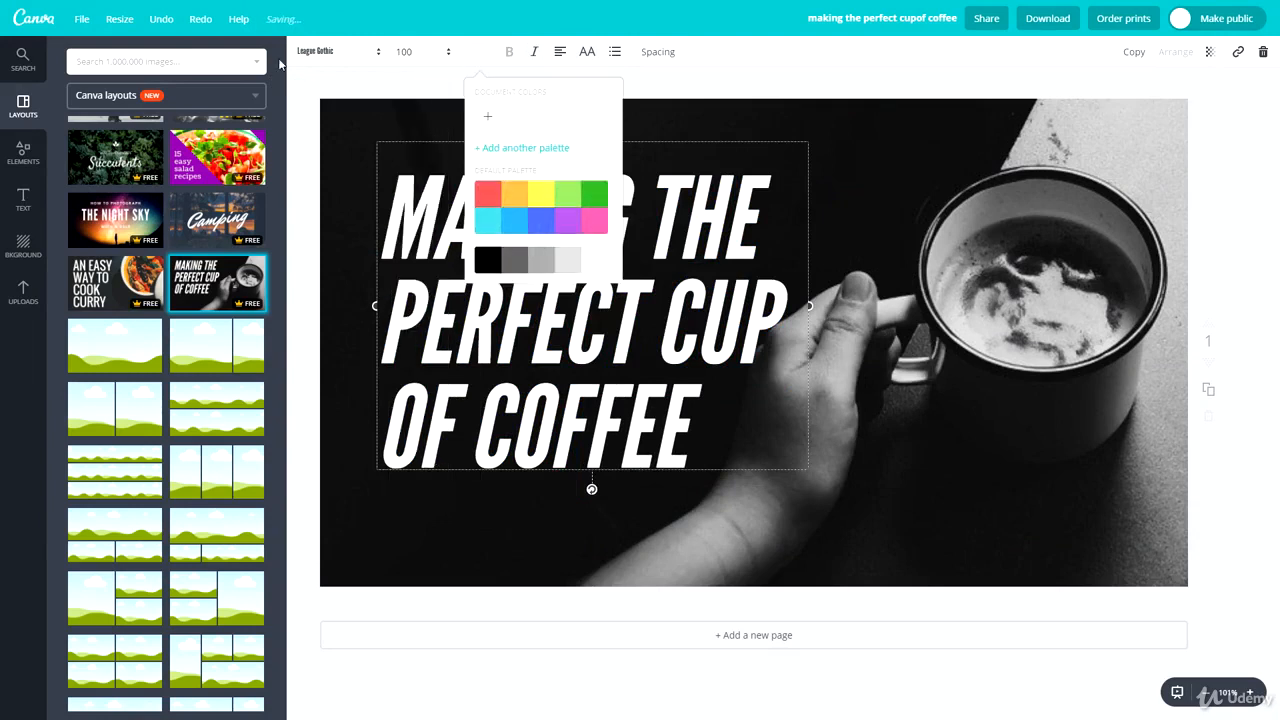
pyautogui.click(407, 58)
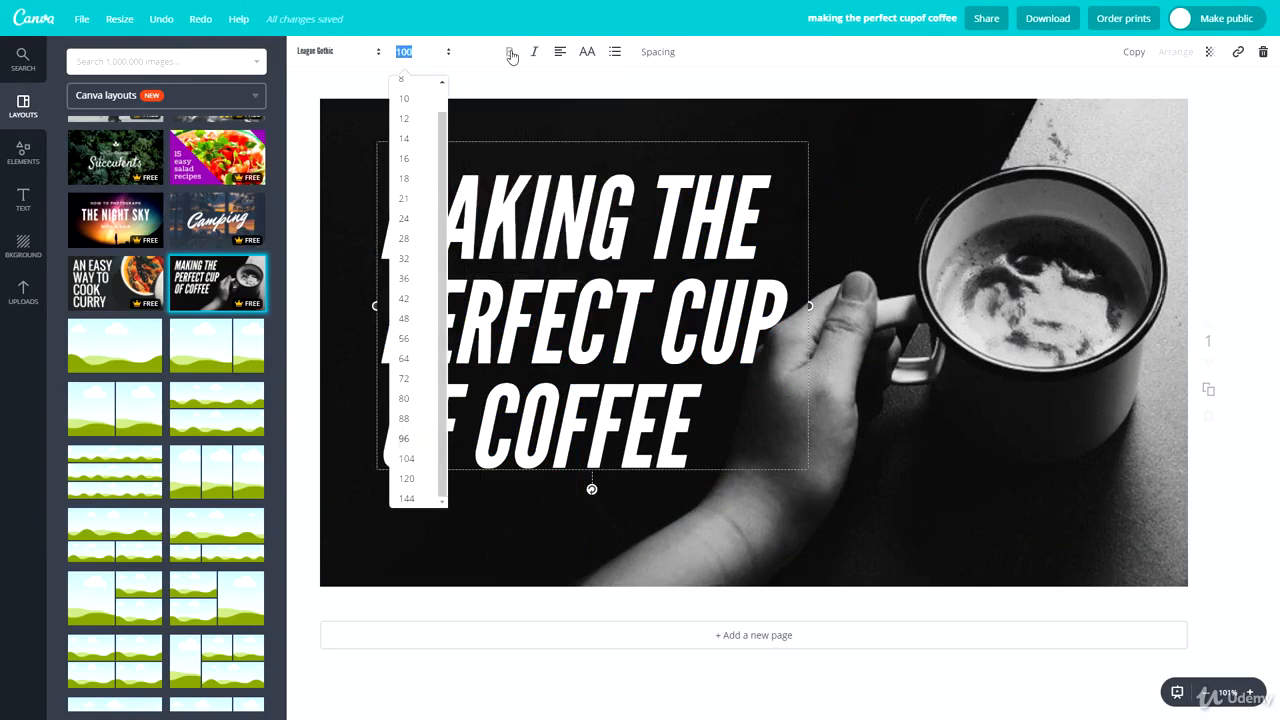
# Try centre and right alignment on the coffee headline, and set it back to left alignment.
pyautogui.click(561, 55)
pyautogui.click(585, 93)
pyautogui.click(612, 92)
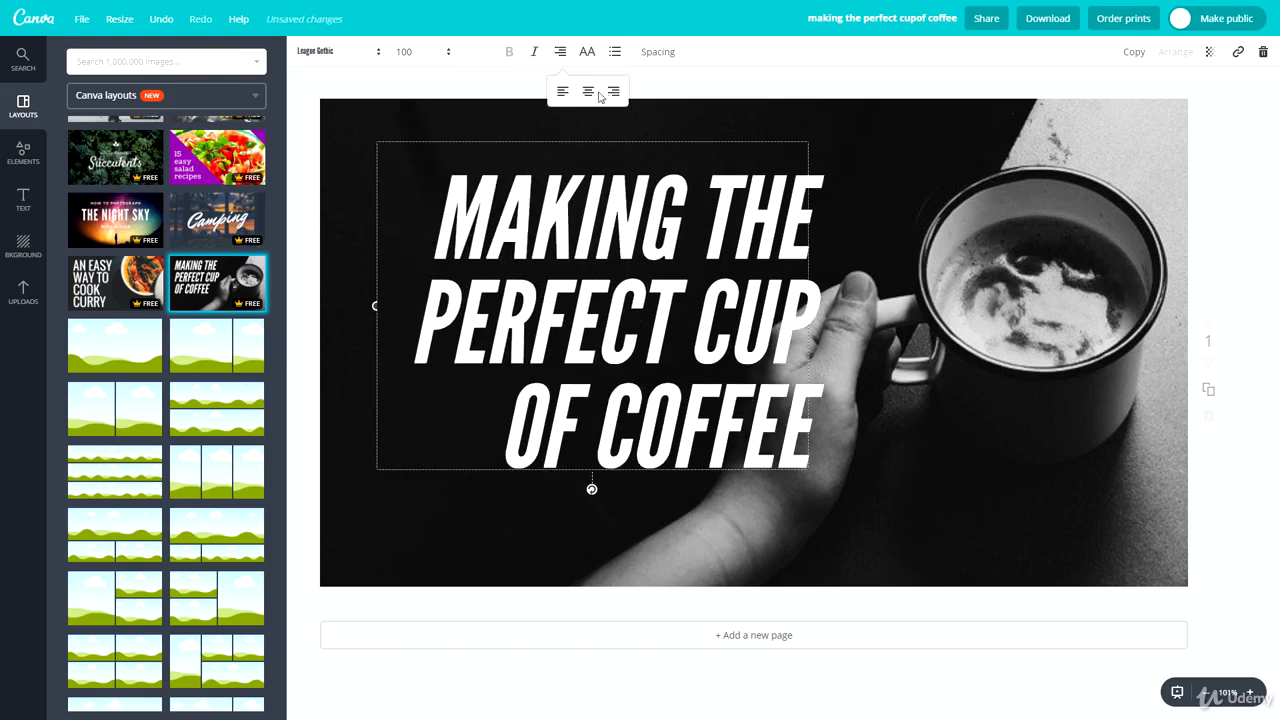
pyautogui.click(588, 92)
pyautogui.click(561, 93)
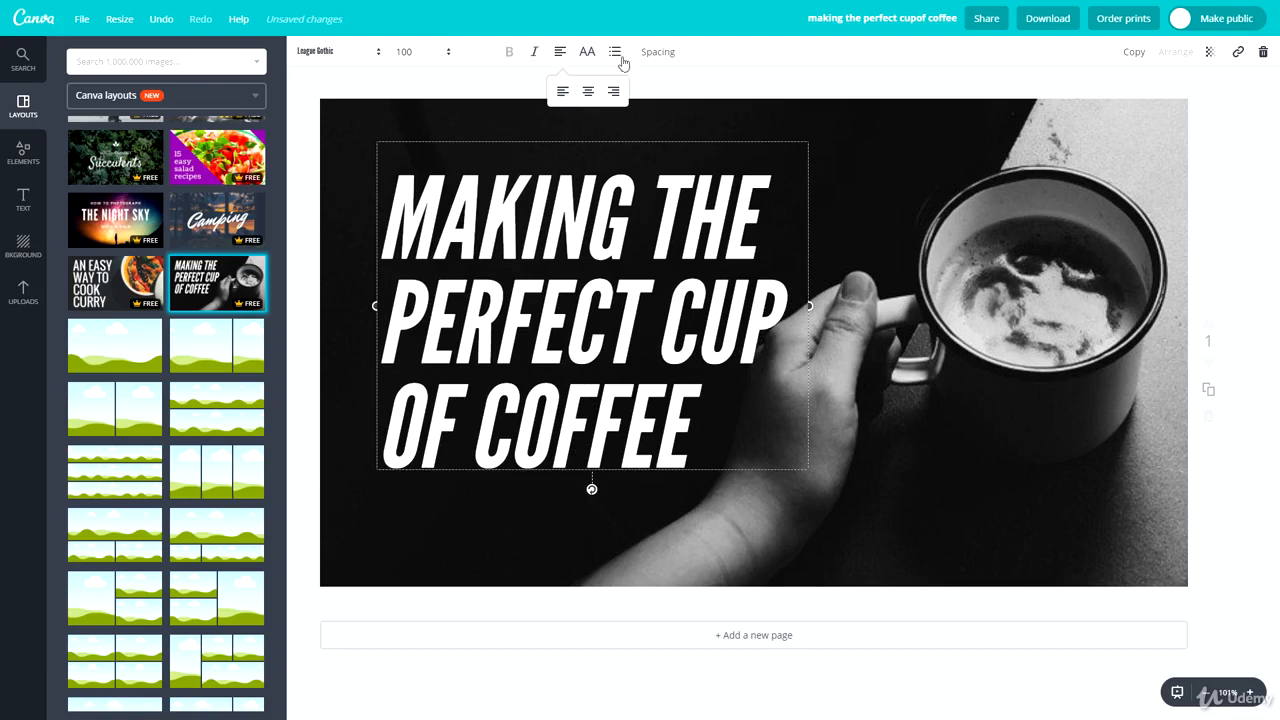
# Try lowercase and bulleted list formatting on the coffee headline, and restore its uppercase, unbulleted text.
pyautogui.click(588, 55)
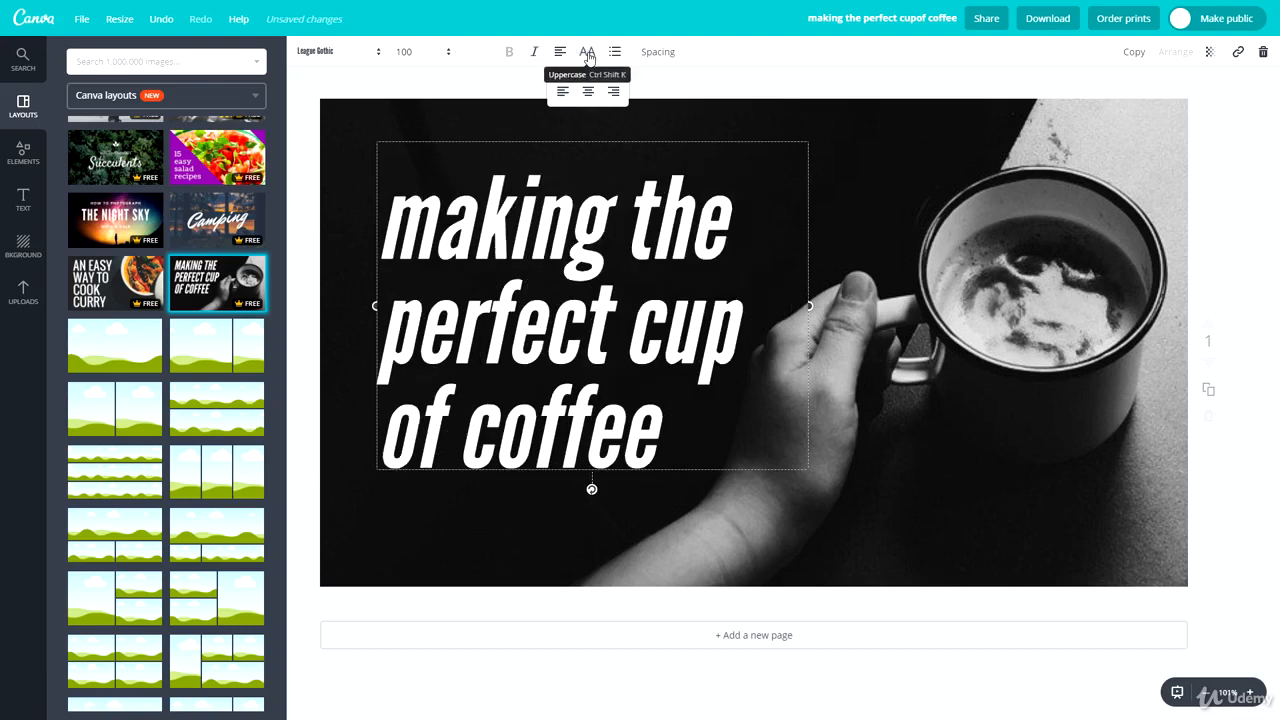
pyautogui.click(588, 55)
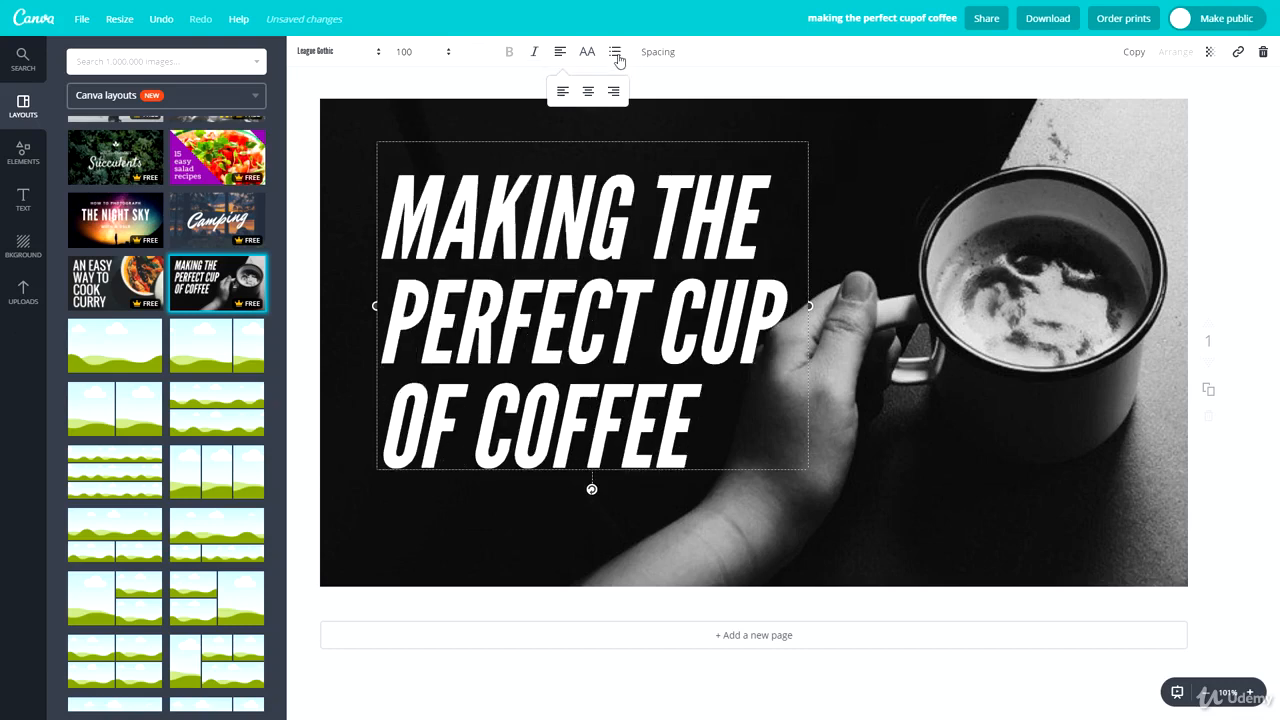
pyautogui.click(616, 54)
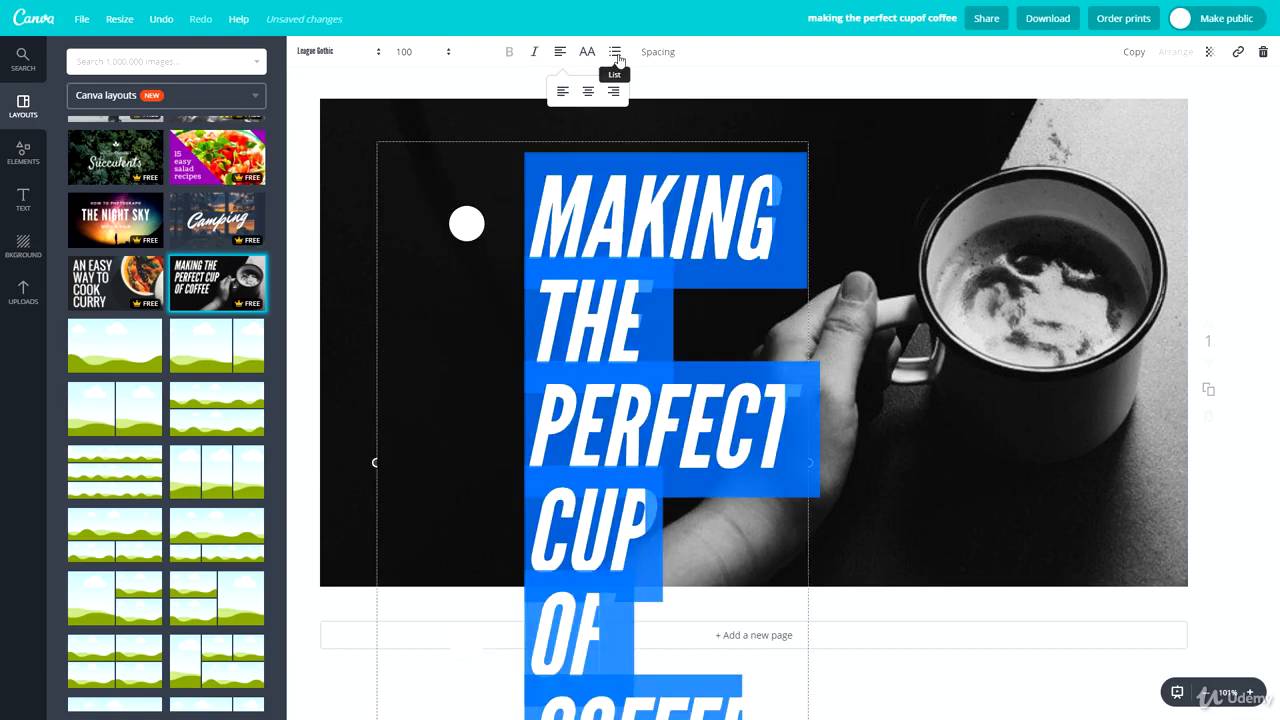
pyautogui.click(616, 54)
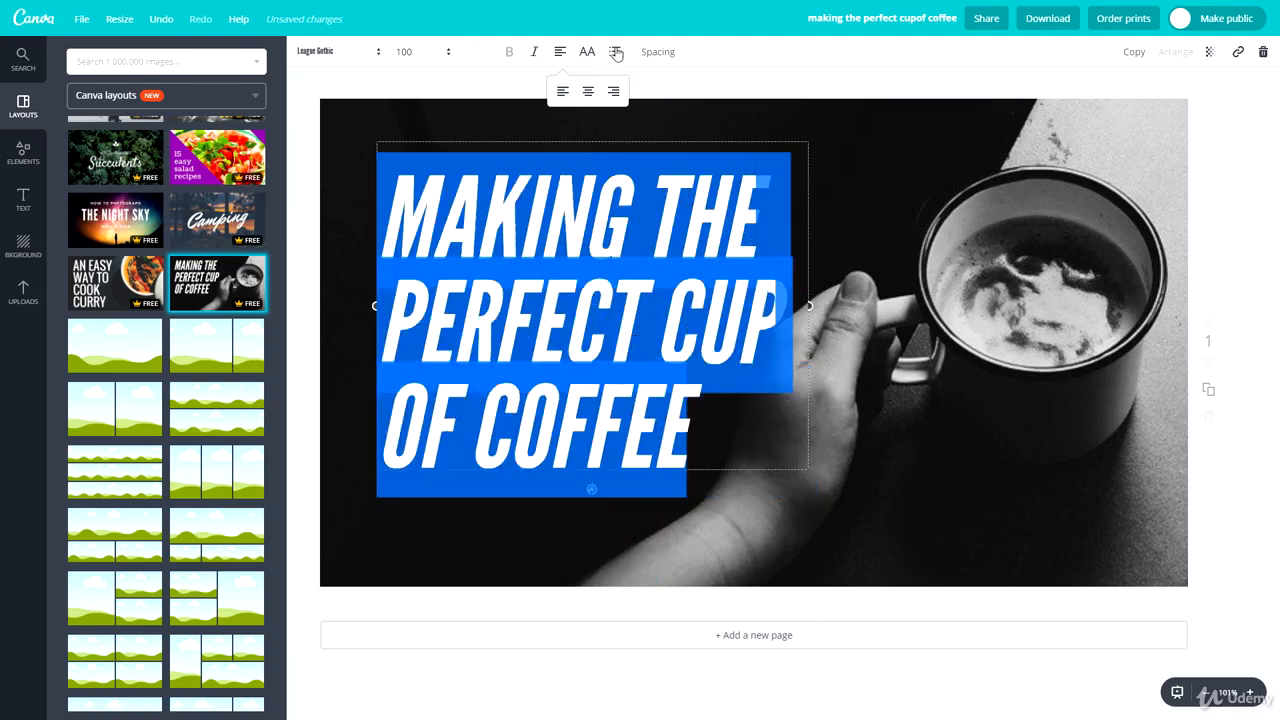
# Try a letter spacing of 30 and a line height of 0.89 on the coffee headline.
pyautogui.click(658, 52)
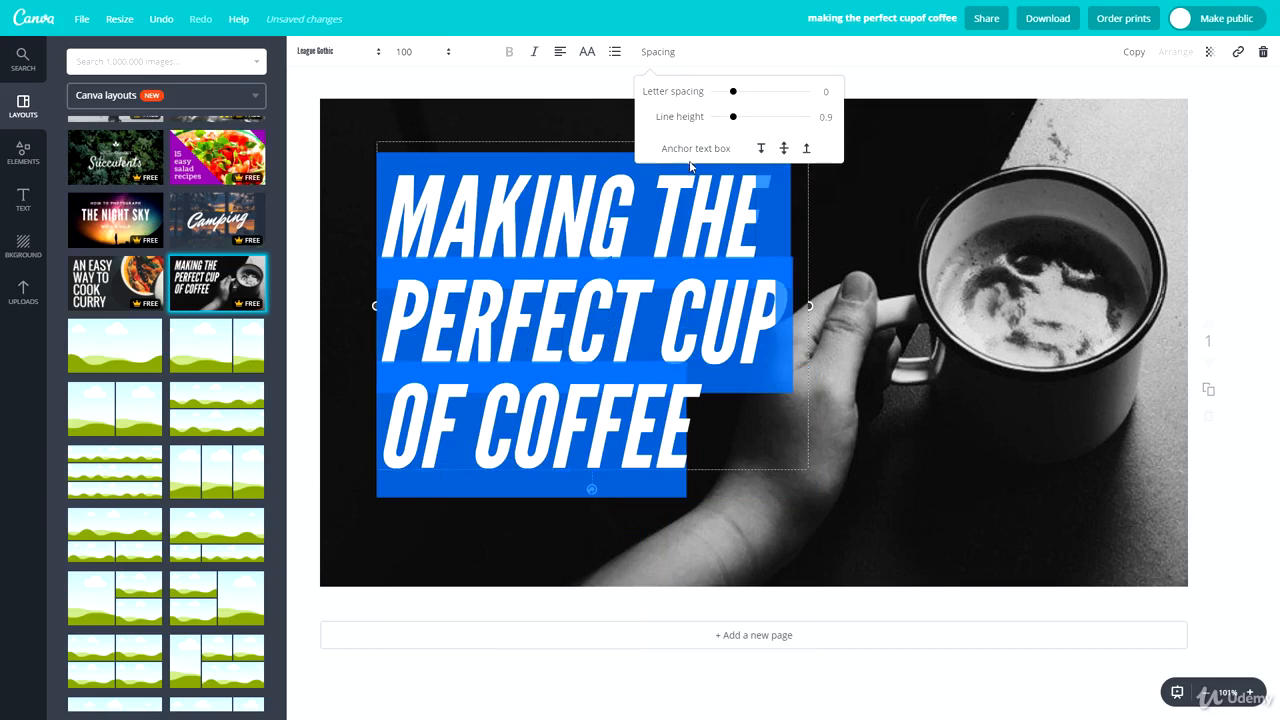
pyautogui.click(785, 149)
pyautogui.moveTo(733, 120)
pyautogui.mouseDown()
pyautogui.moveTo(757, 120)
pyautogui.moveTo(732, 120)
pyautogui.mouseUp()
pyautogui.moveTo(731, 93)
pyautogui.mouseDown()
pyautogui.moveTo(775, 103)
pyautogui.moveTo(737, 101)
pyautogui.mouseUp()
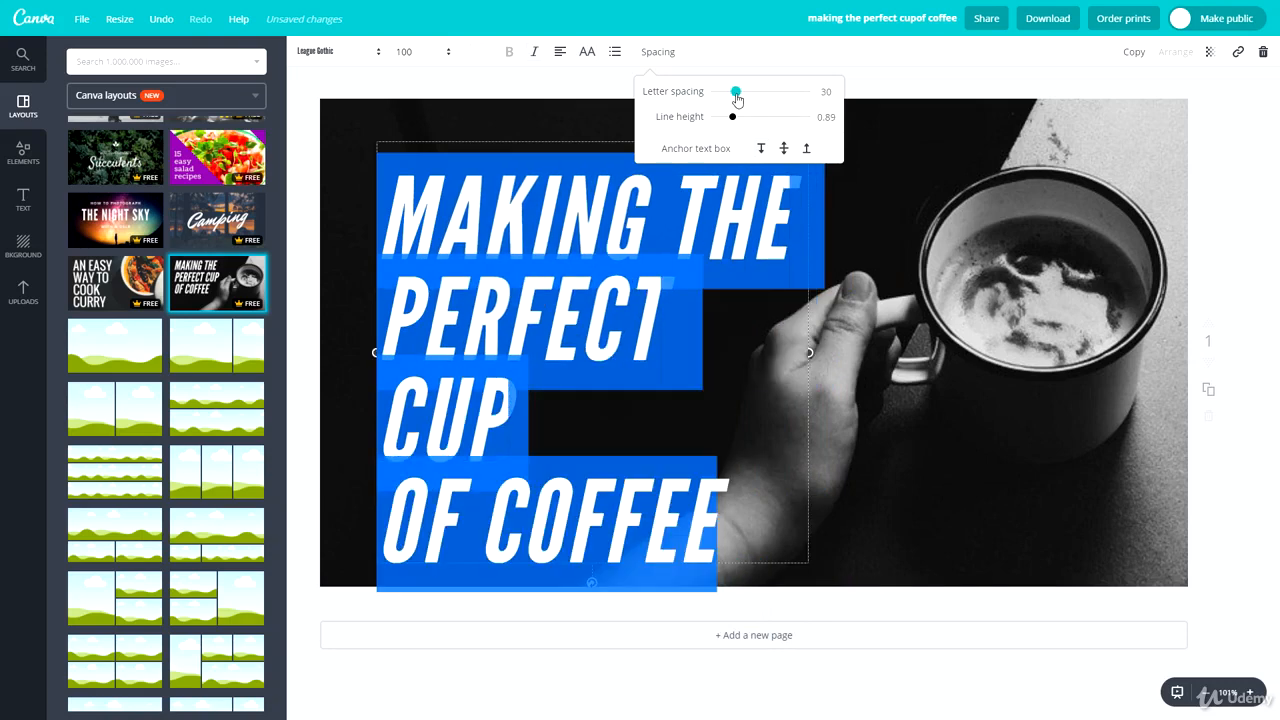
# Move the coffee headline slightly higher and set its letter spacing to 20 and line height to 0.9.
pyautogui.click(920, 128)
pyautogui.moveTo(642, 136); pyautogui.dragTo(639, 115)
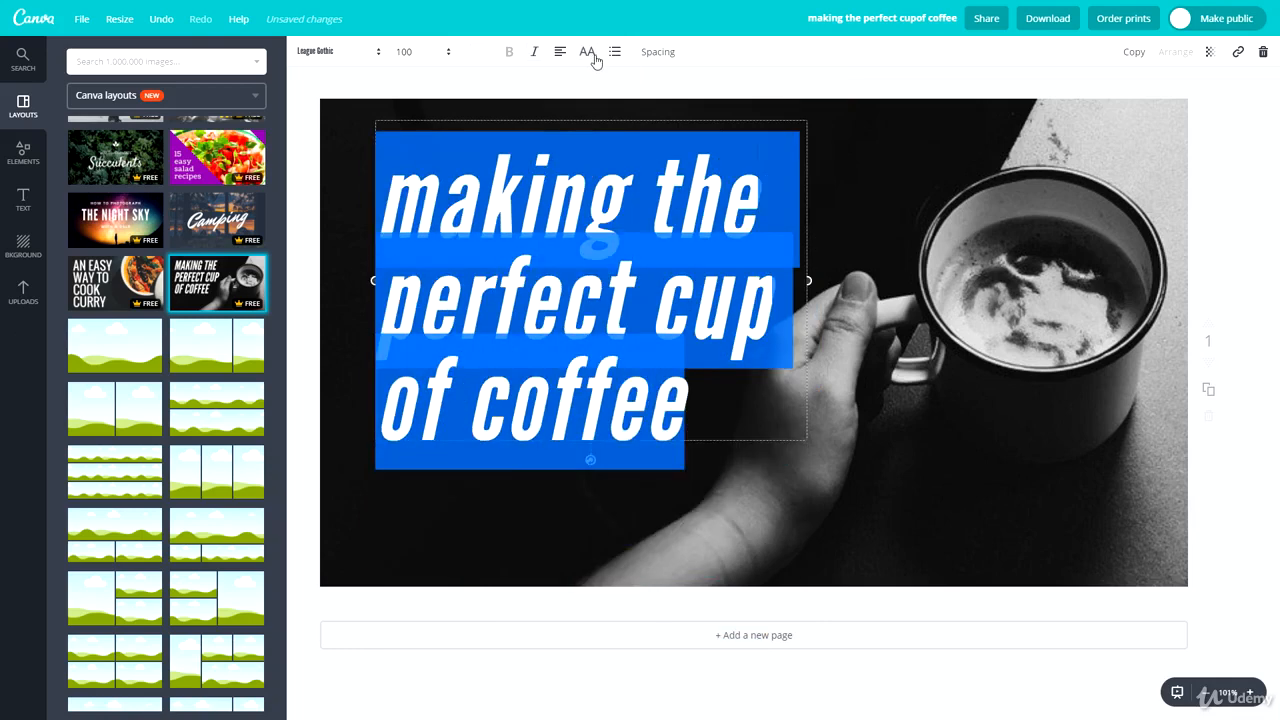
pyautogui.click(657, 55)
pyautogui.moveTo(738, 94); pyautogui.dragTo(736, 94)
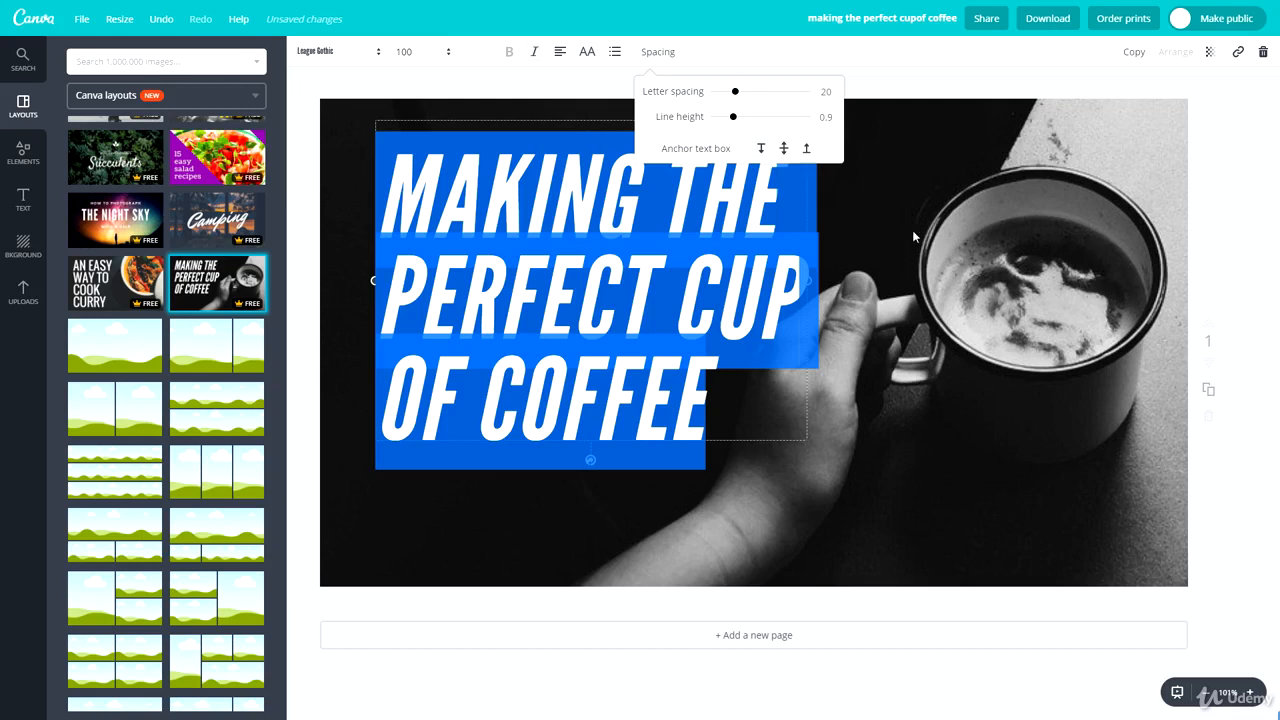
pyautogui.click(918, 123)
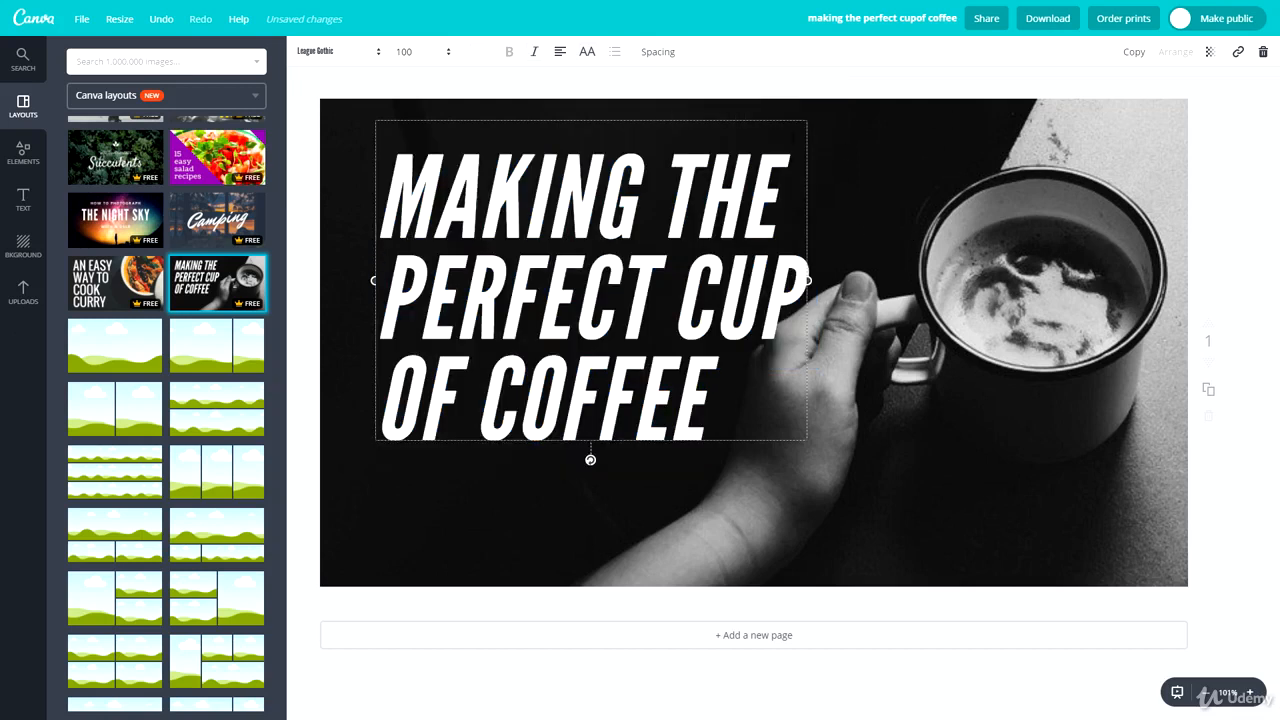
# Duplicate the coffee headline, and position the copy one layer back and further right toward the mug.
pyautogui.click(1134, 53)
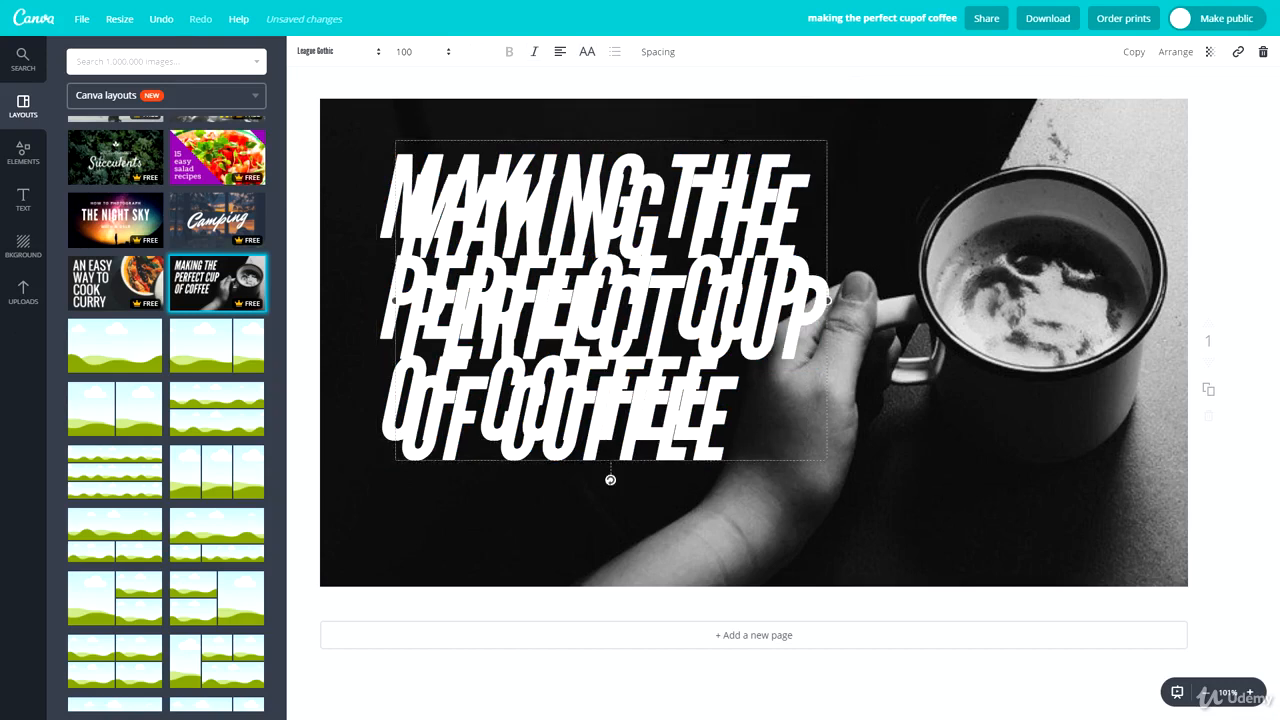
pyautogui.moveTo(611, 300); pyautogui.dragTo(744, 352)
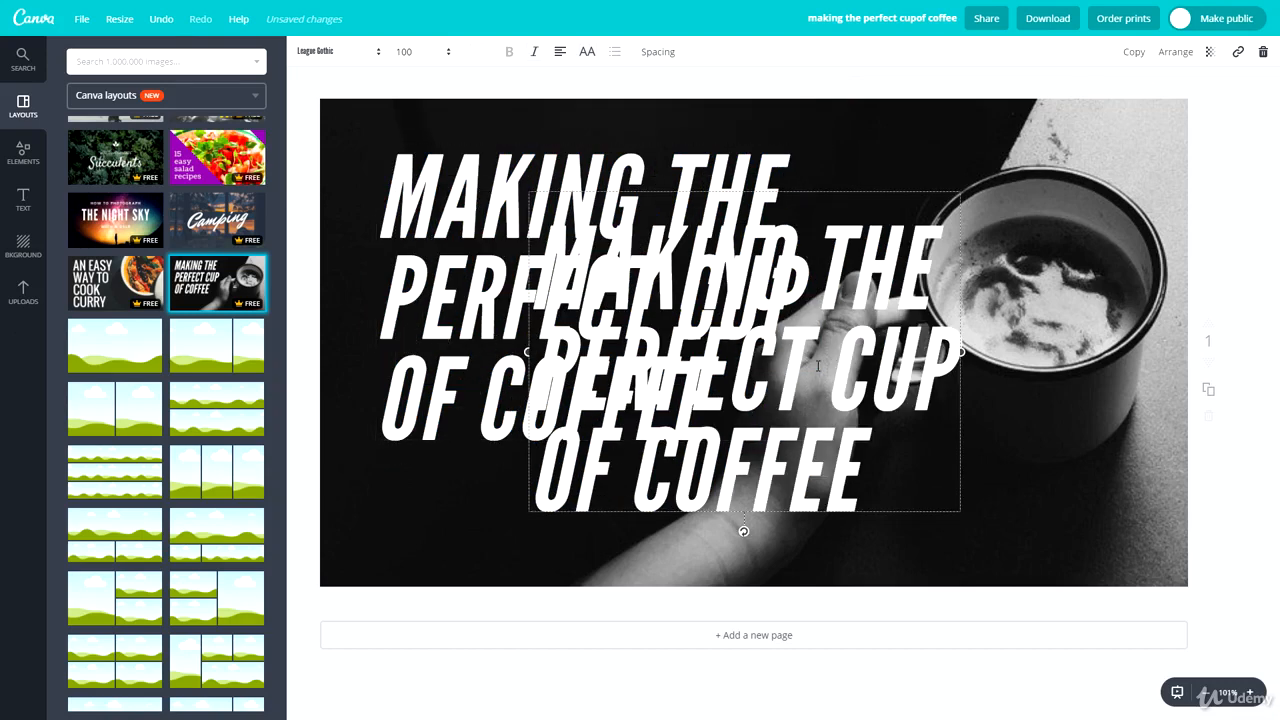
pyautogui.click(1173, 60)
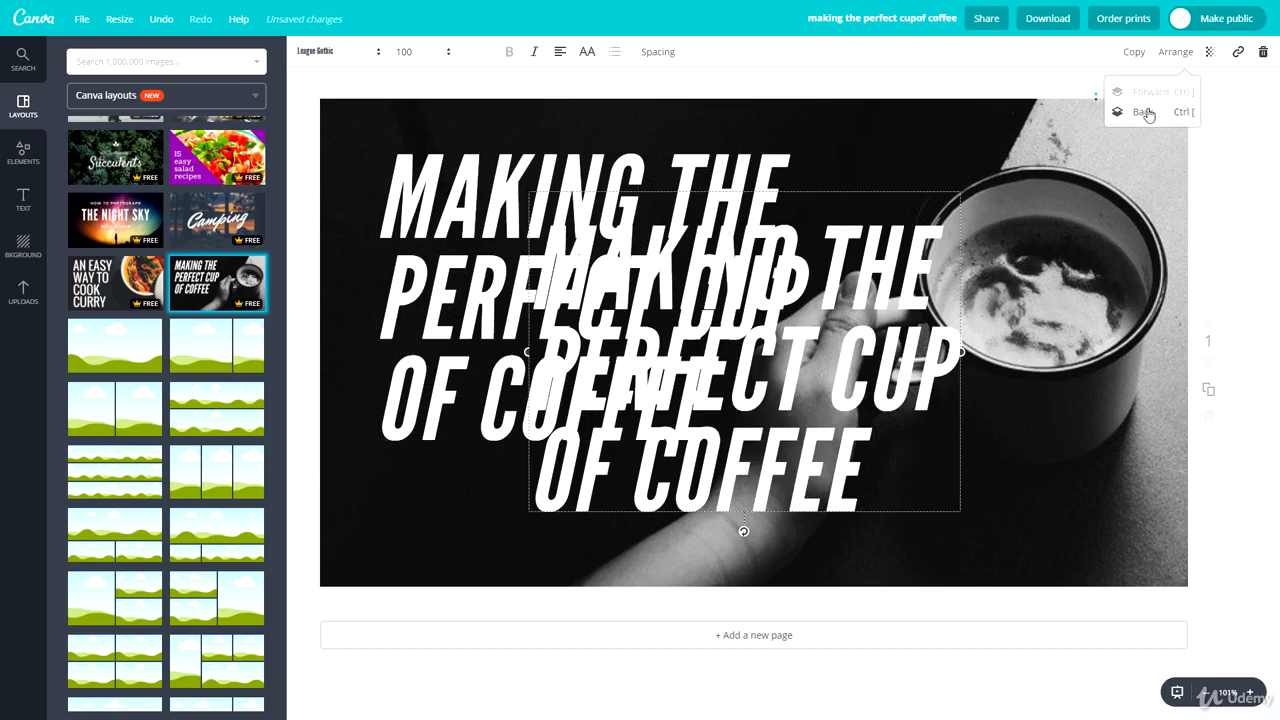
pyautogui.click(1149, 113)
pyautogui.moveTo(850, 189); pyautogui.dragTo(923, 177)
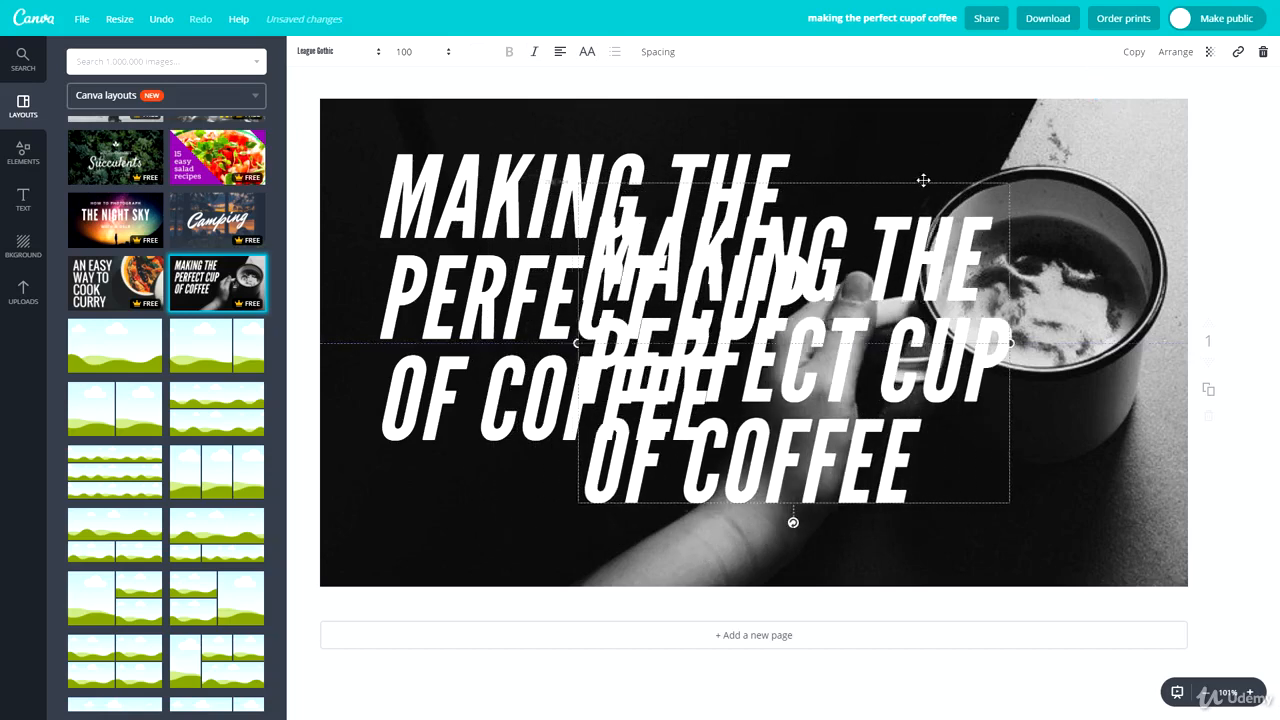
pyautogui.click(1214, 51)
pyautogui.moveTo(1184, 92)
pyautogui.mouseDown()
pyautogui.moveTo(1097, 92)
pyautogui.moveTo(1191, 101)
pyautogui.mouseUp()
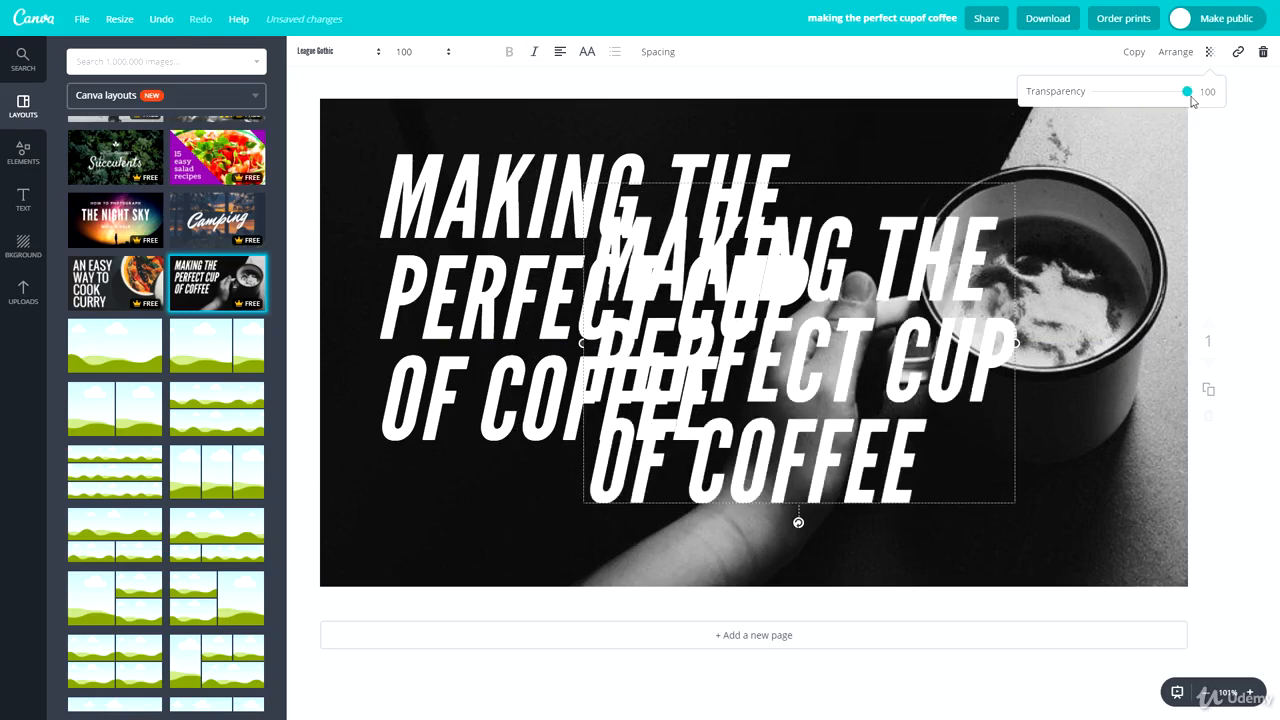
pyautogui.click(1238, 52)
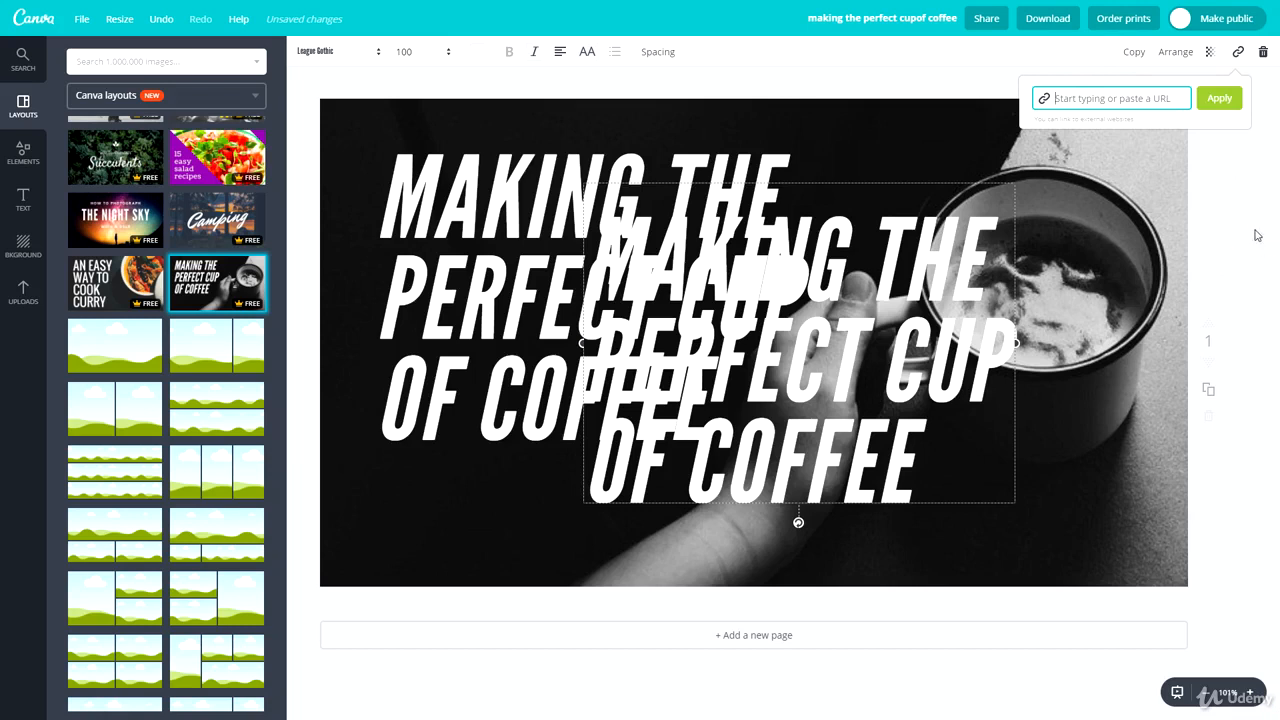
pyautogui.write('w')
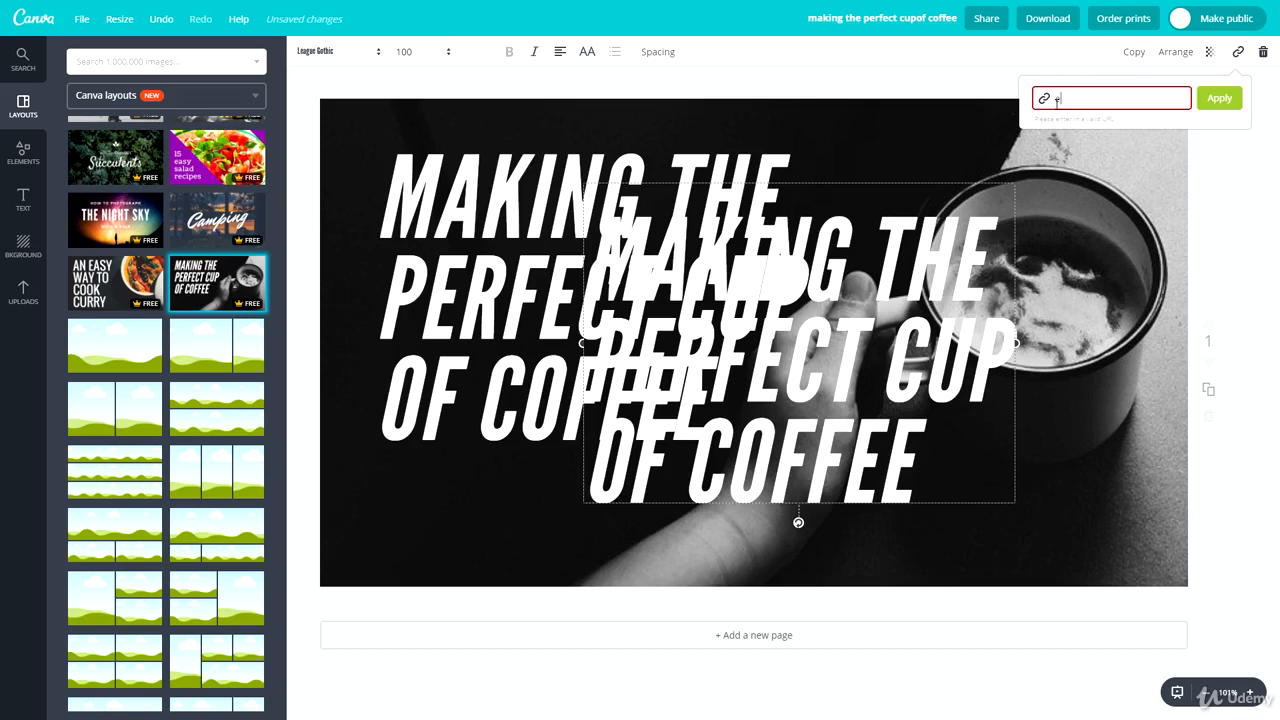
pyautogui.press('BackSpace')
pyautogui.write('www.google.com')
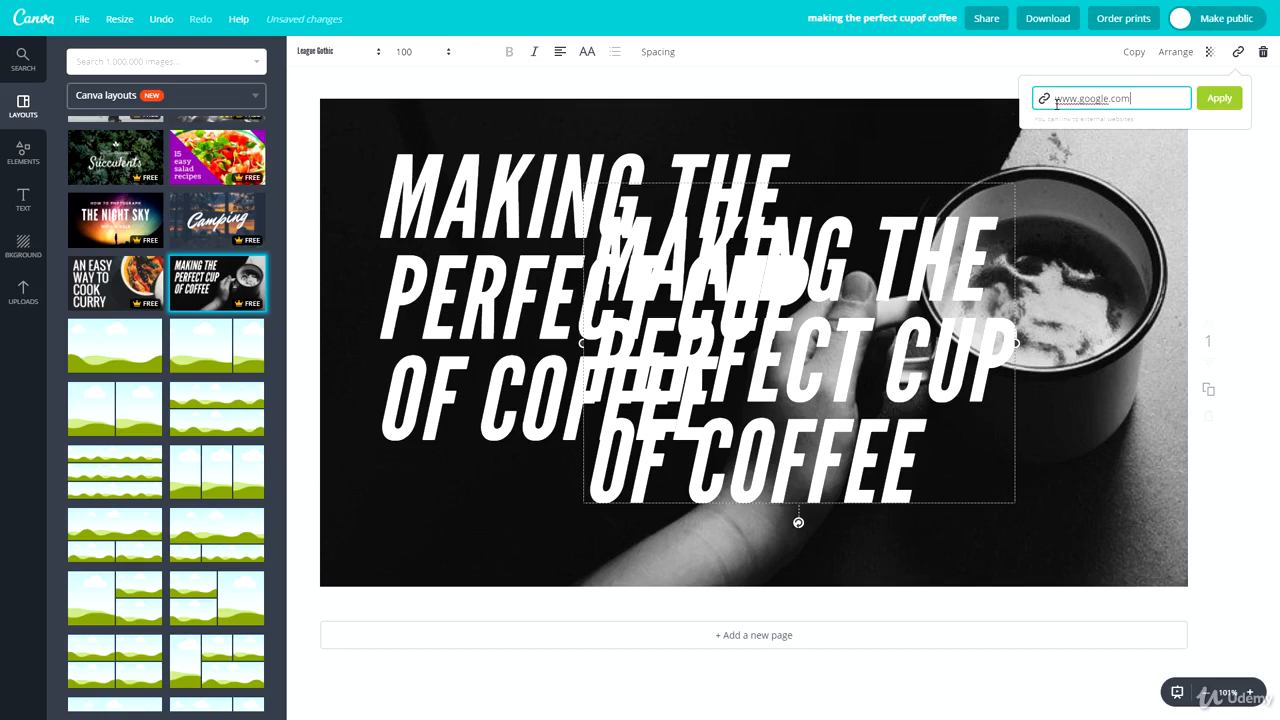
pyautogui.click(1221, 103)
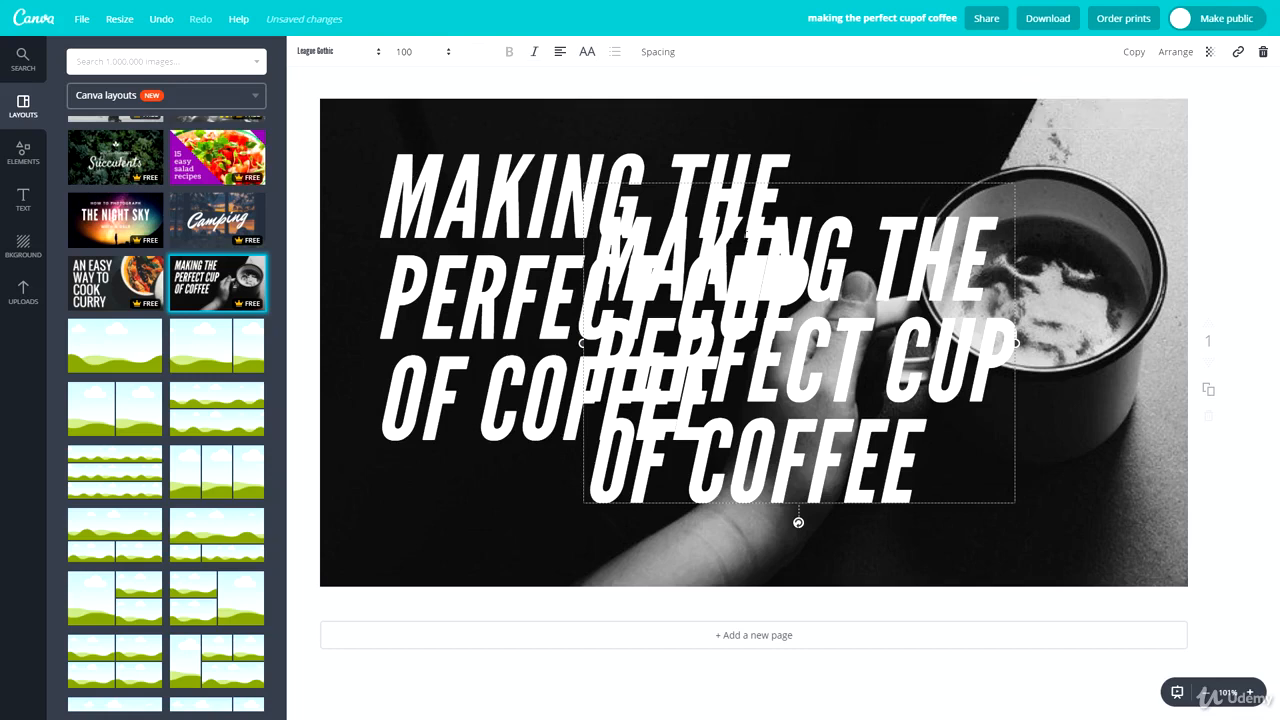
# Move the copied headline further right over the mug, and review the file types available for downloading the design.
pyautogui.moveTo(805, 183); pyautogui.dragTo(902, 172)
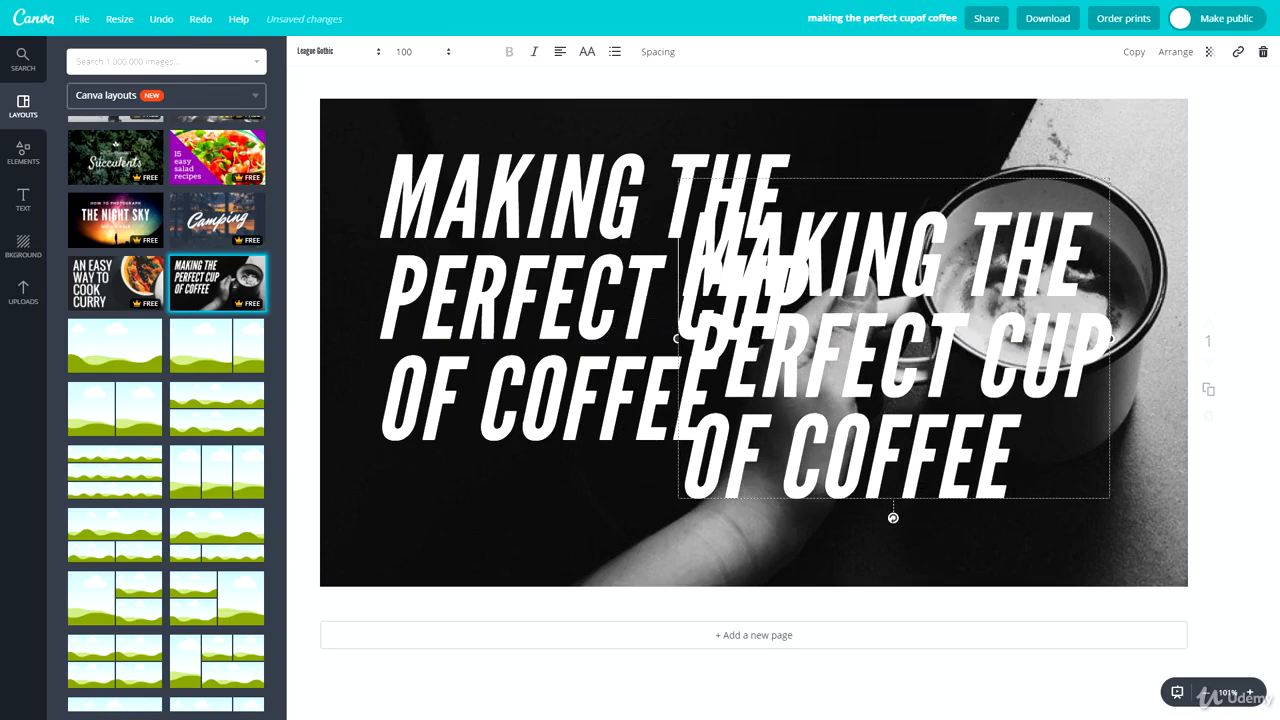
pyautogui.click(1047, 18)
pyautogui.click(1015, 92)
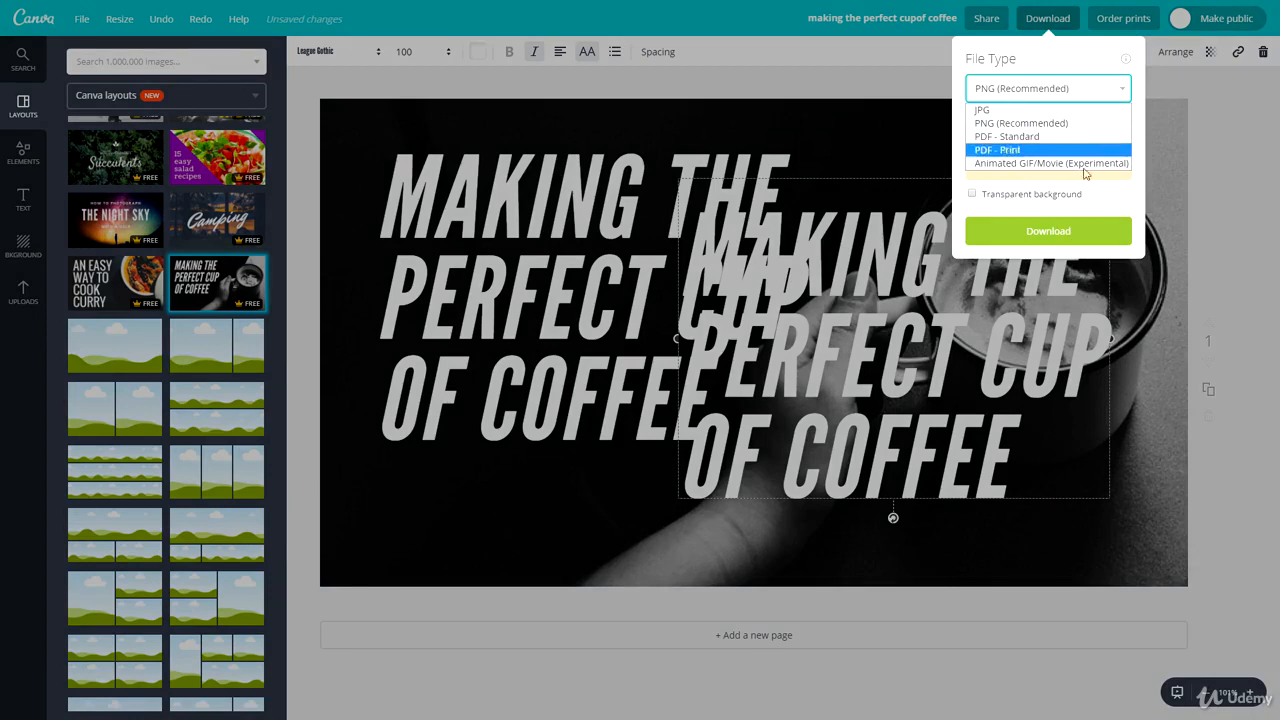
pyautogui.click(1250, 203)
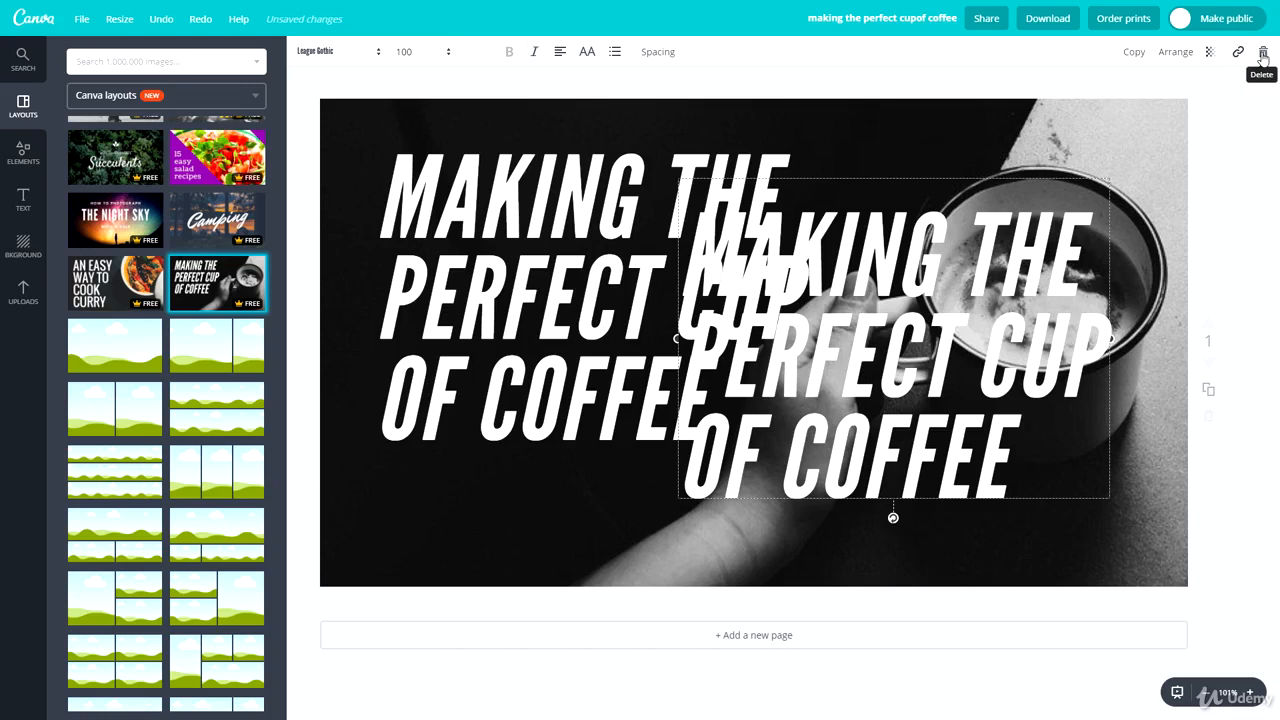
# Delete the copied headline and move the original coffee headline slightly up and to the left.
pyautogui.click(1263, 54)
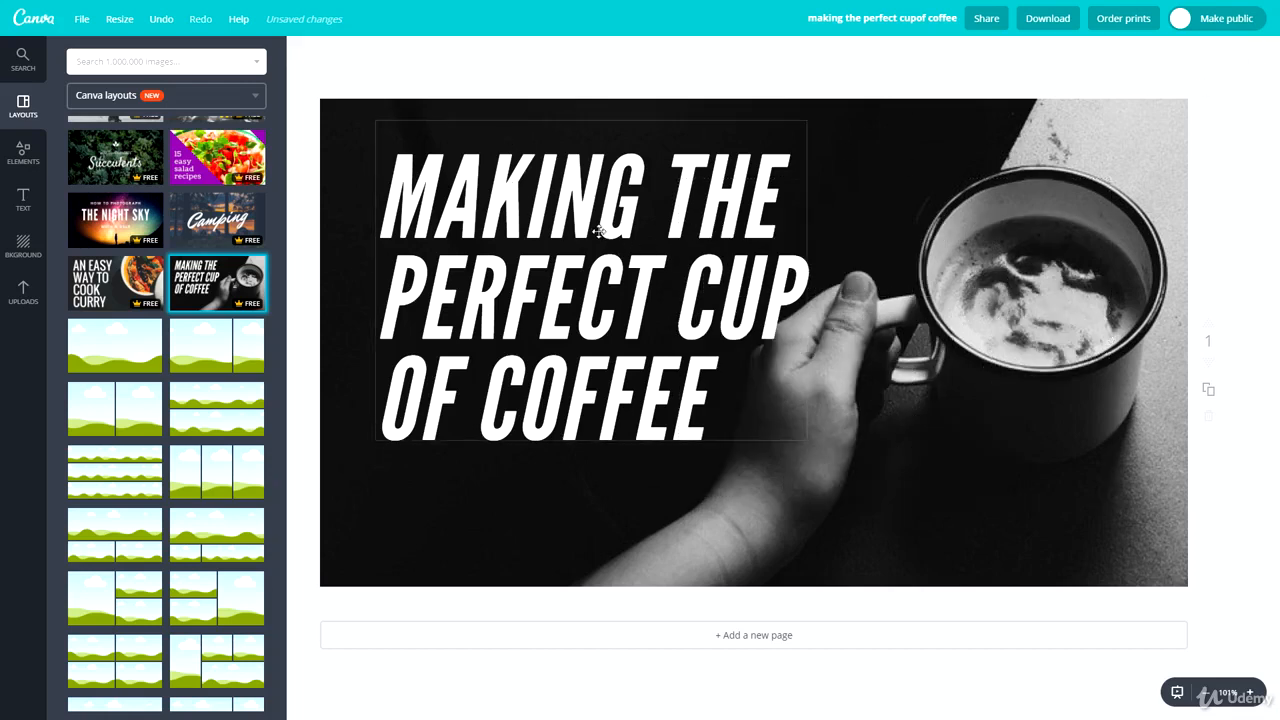
pyautogui.moveTo(598, 230); pyautogui.dragTo(576, 223)
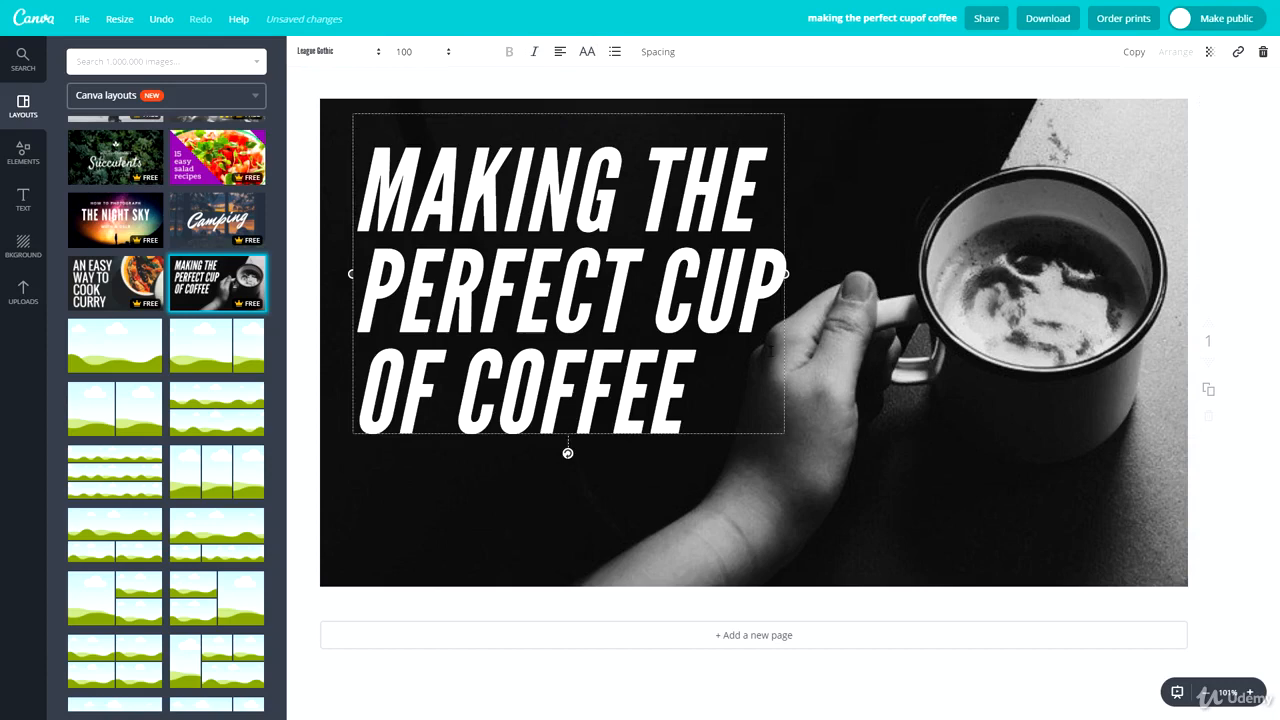
# Replace the coffee mug background with the misty forest picture from the free photos.
pyautogui.click(30, 172)
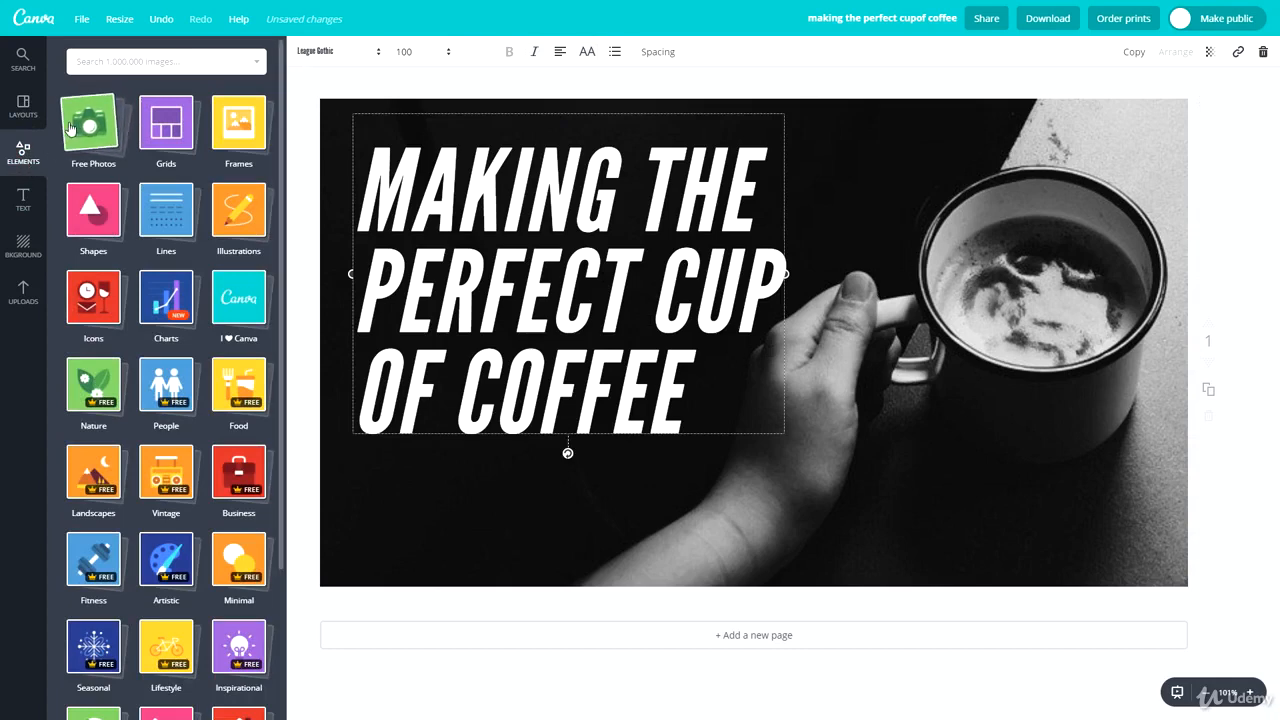
pyautogui.click(90, 130)
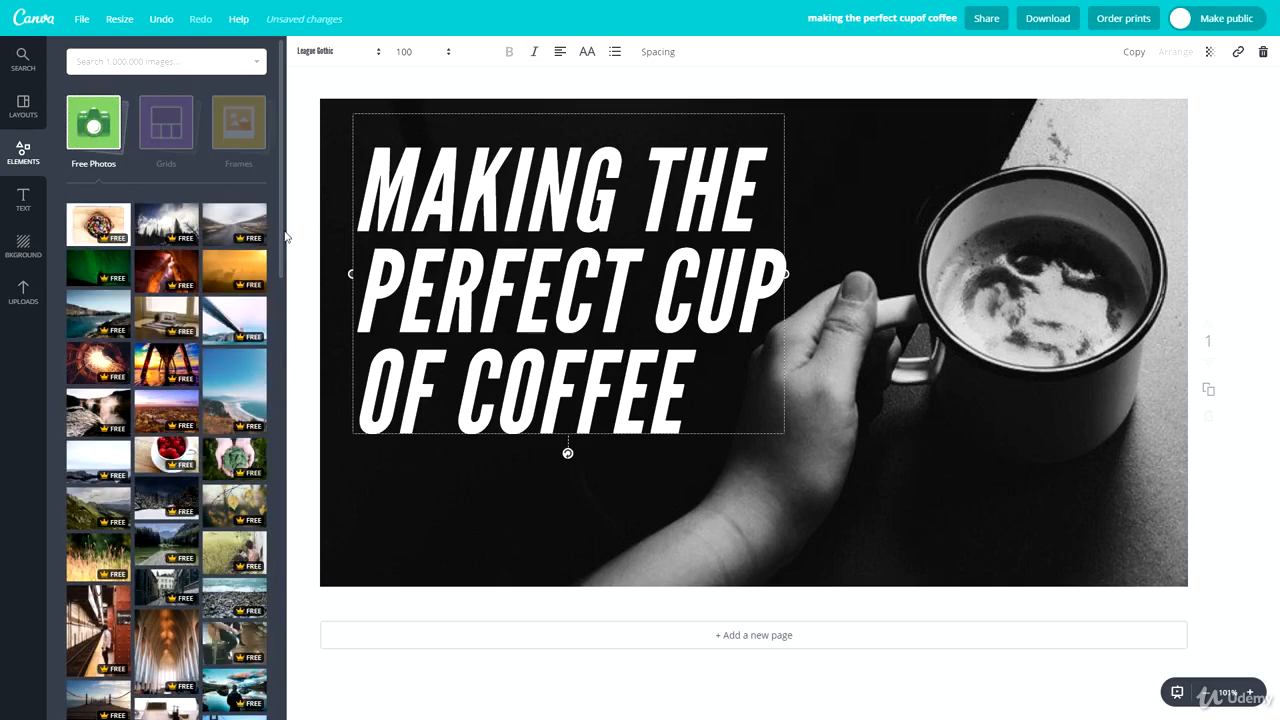
pyautogui.moveTo(143, 231); pyautogui.dragTo(854, 272)
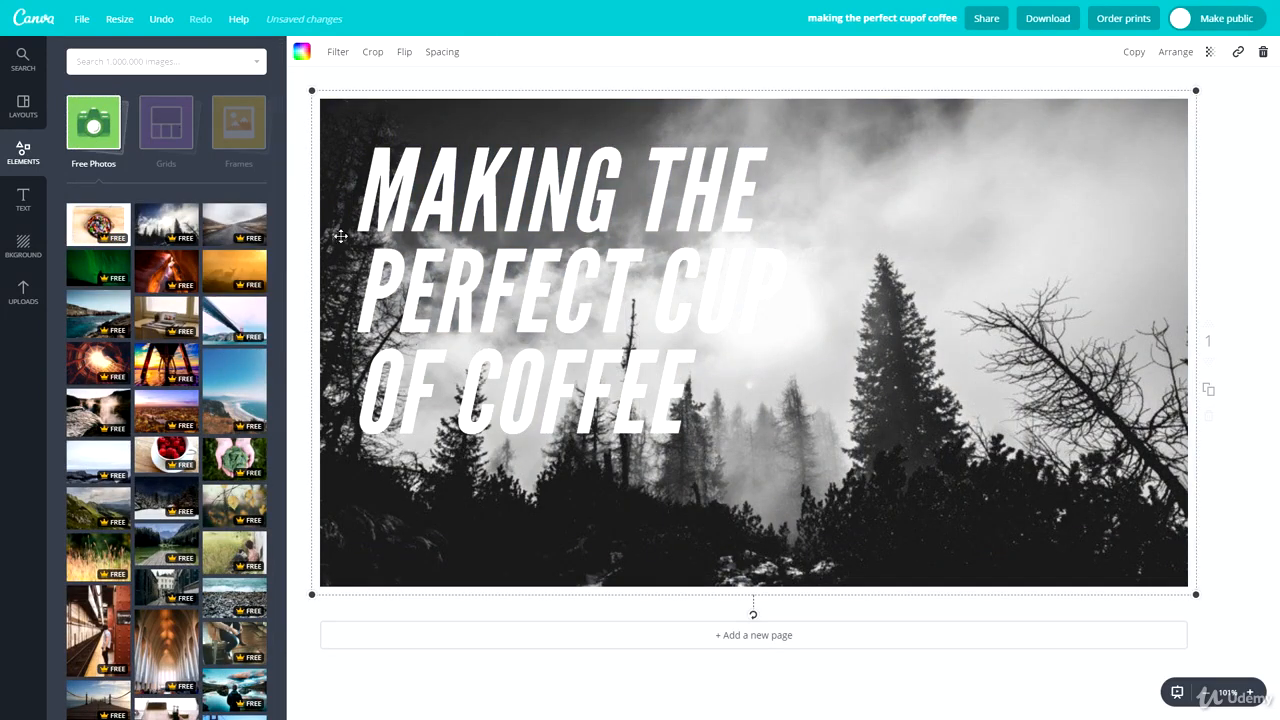
# Search the image library for "macbook" and set the photo of a laptop and phone on a desk as the background.
pyautogui.click(148, 62)
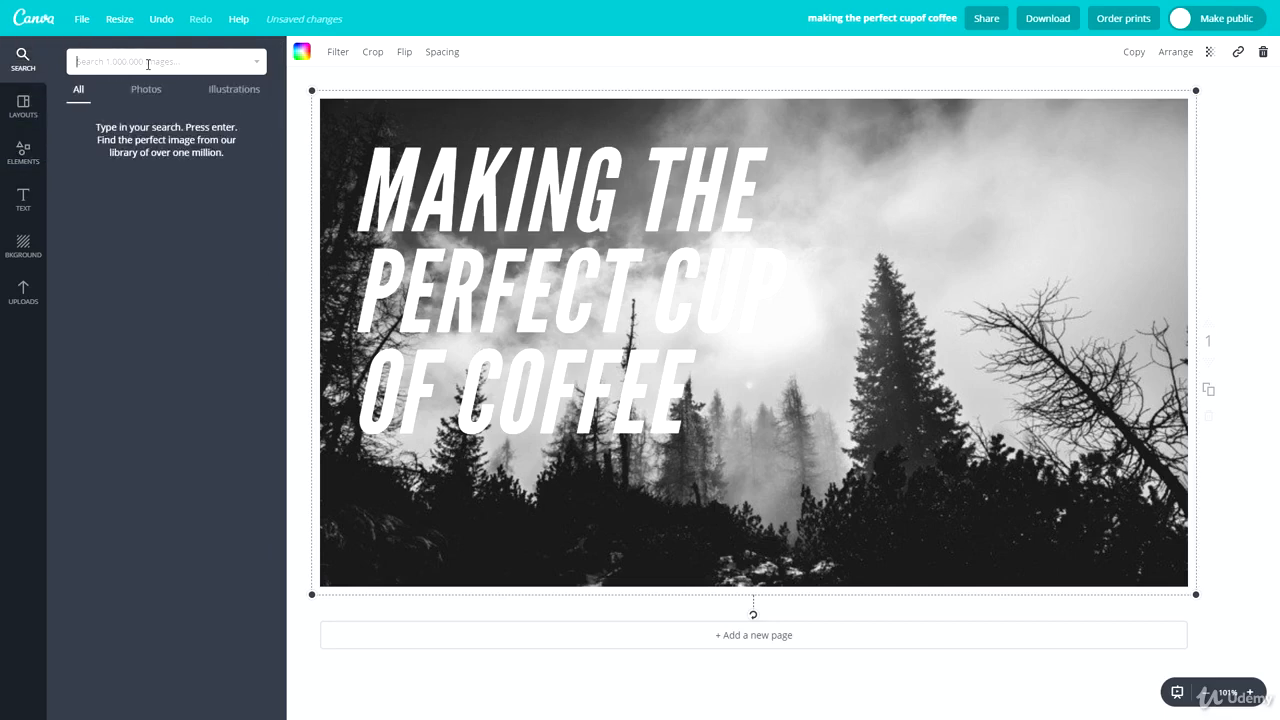
pyautogui.write('macbook')
pyautogui.press('Return')
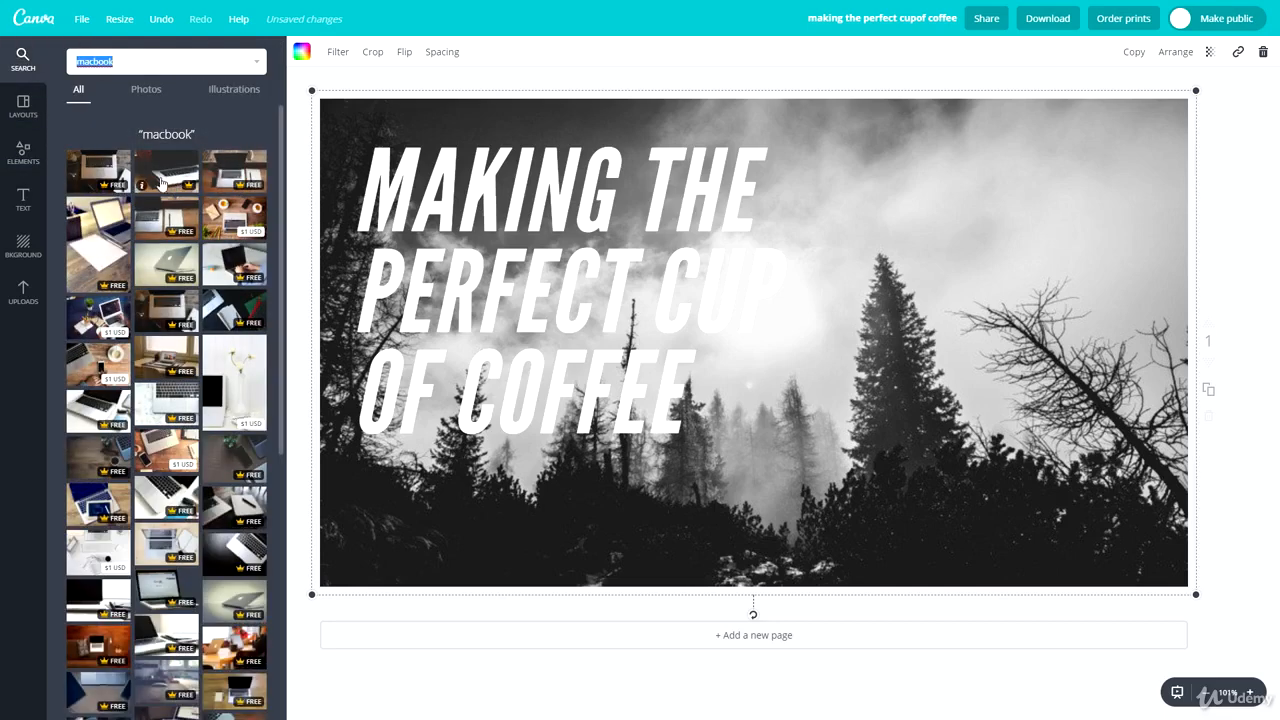
pyautogui.moveTo(161, 181); pyautogui.dragTo(680, 298)
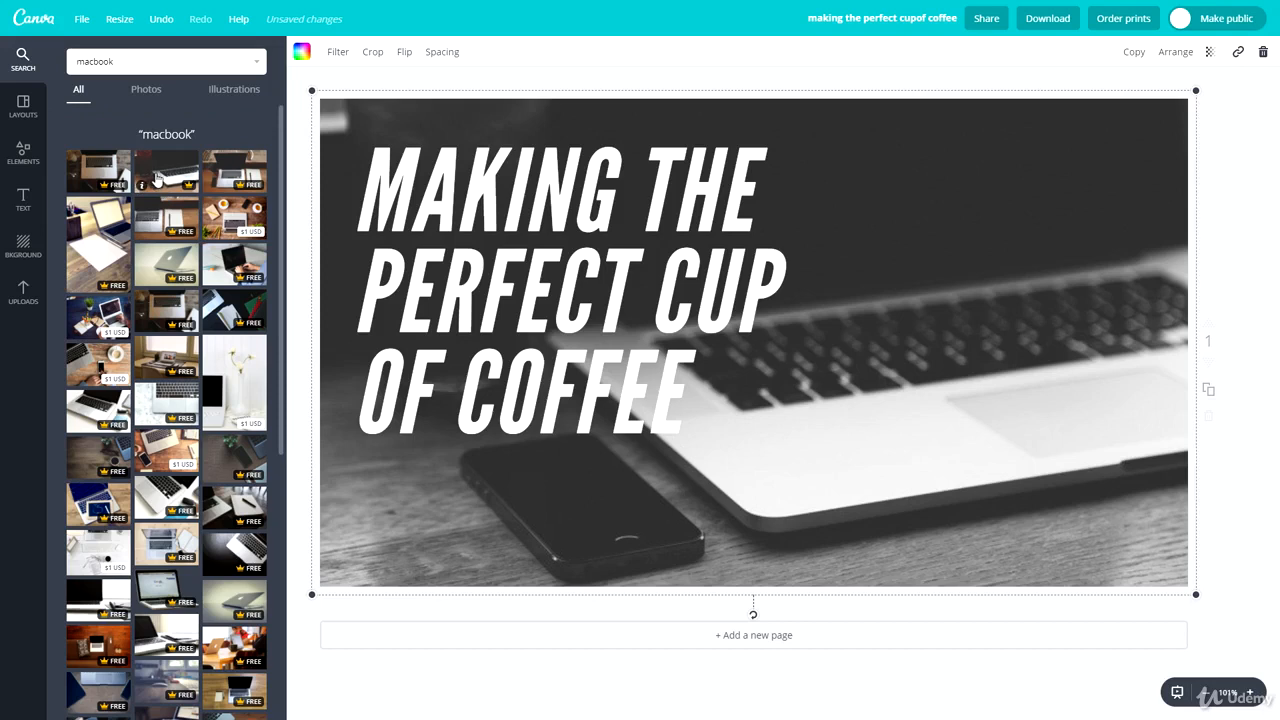
# Try the Cali, Drama and Edge filters on the laptop background photo, and set it to the Normal filter.
pyautogui.click(338, 55)
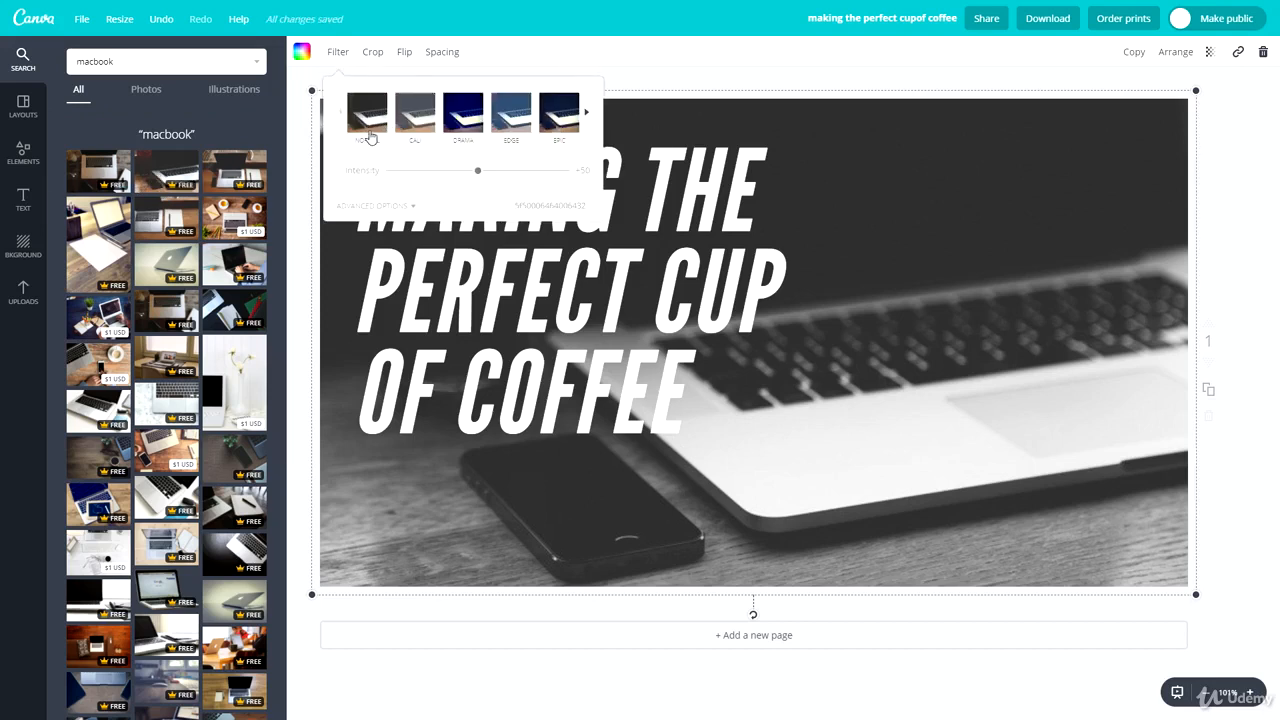
pyautogui.click(378, 122)
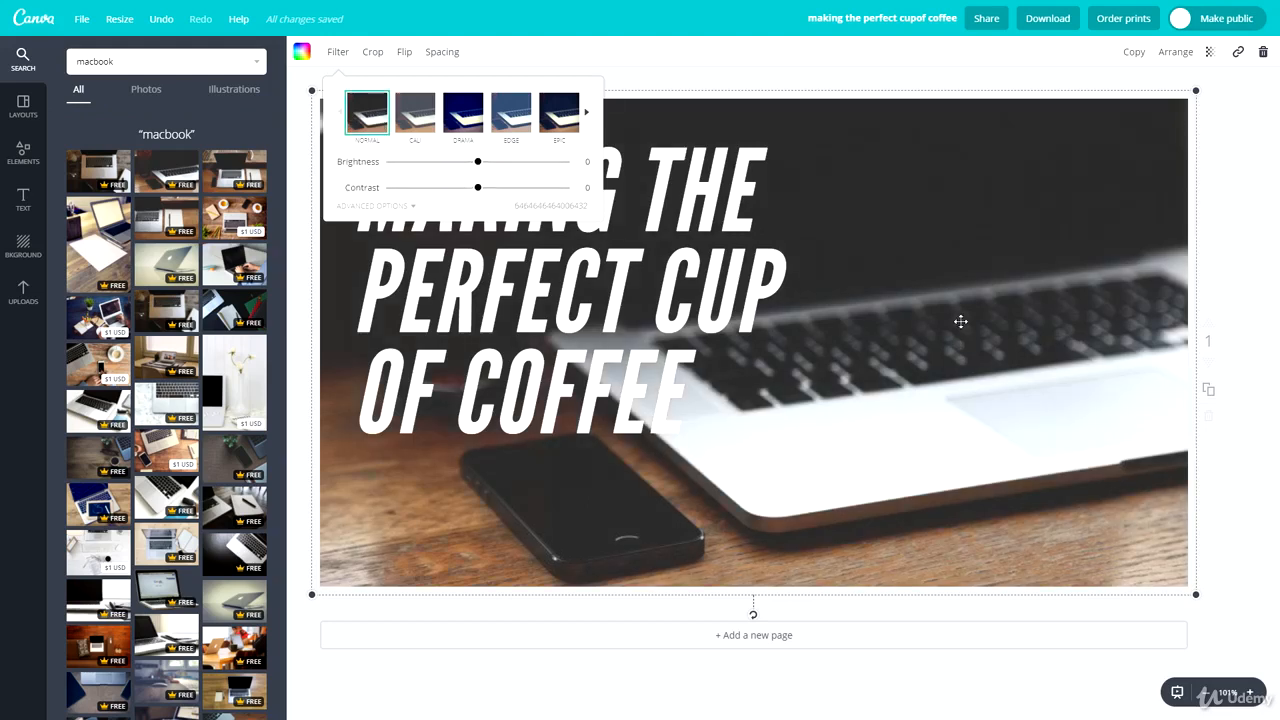
pyautogui.click(418, 120)
pyautogui.click(463, 116)
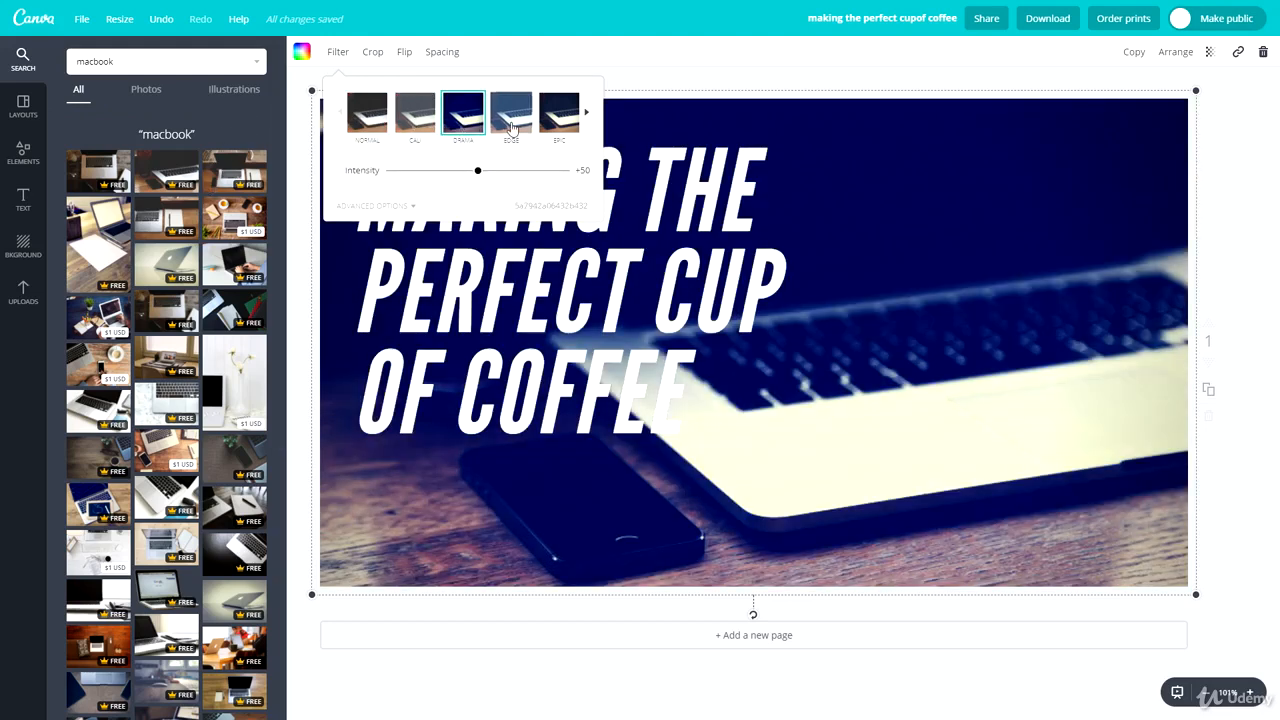
pyautogui.click(512, 126)
pyautogui.click(376, 122)
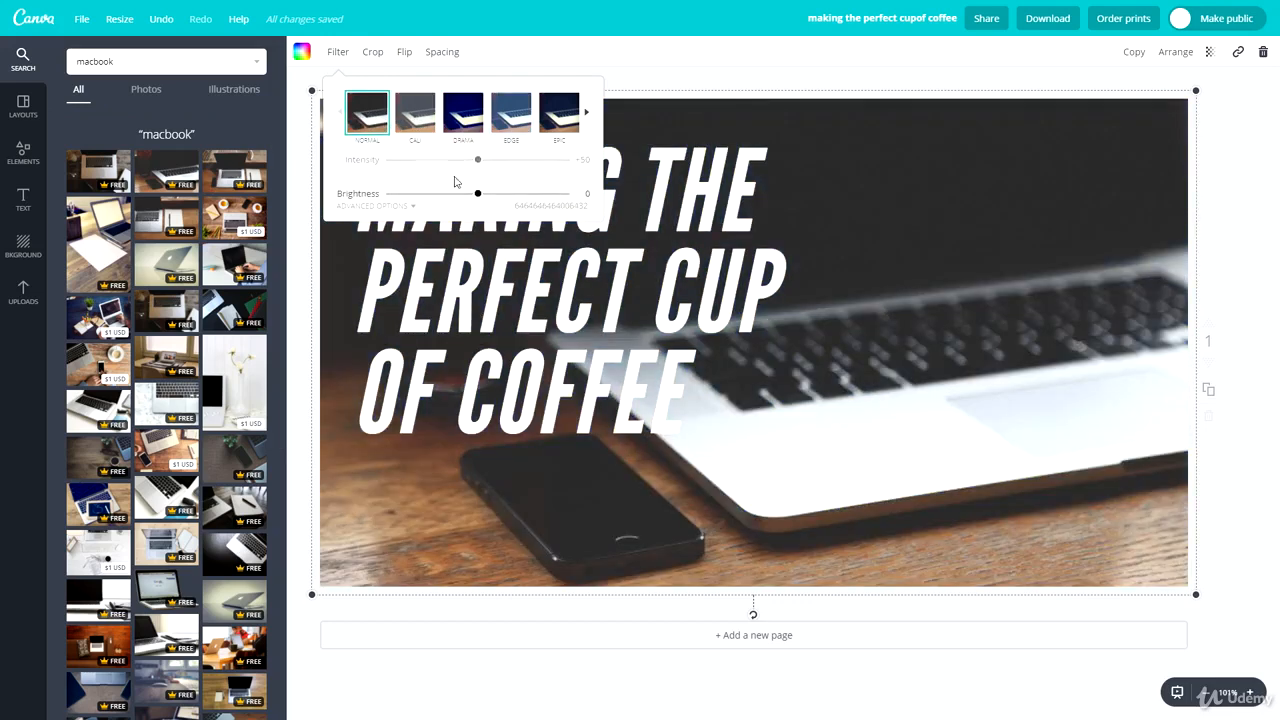
# Set the laptop background photo's brightness to +50, contrast to -44, saturation to +21, blur to +6 and vignette to +1.
pyautogui.click(407, 209)
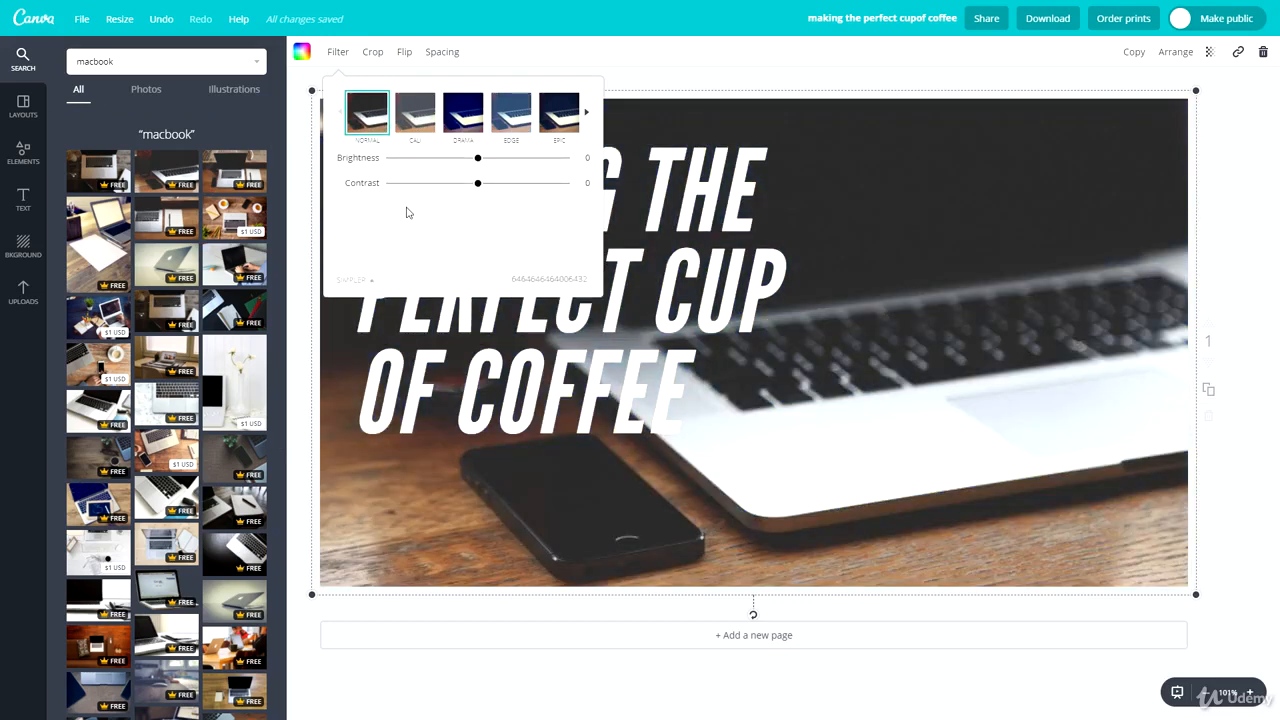
pyautogui.click(495, 160)
pyautogui.moveTo(478, 183); pyautogui.dragTo(488, 242)
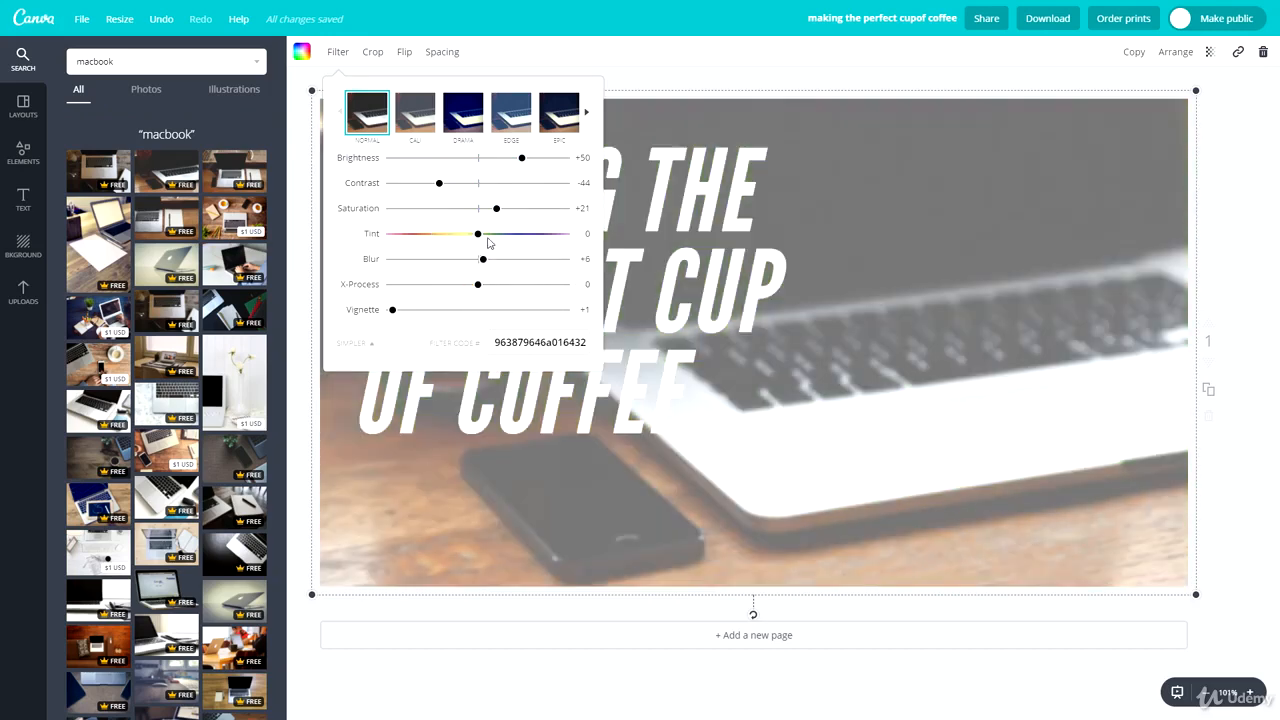
# Clear the laptop background photo's manual adjustments by trying the Epic and Grayscale filters and settling on the Normal filter.
pyautogui.click(478, 209)
pyautogui.moveTo(440, 183); pyautogui.dragTo(479, 160)
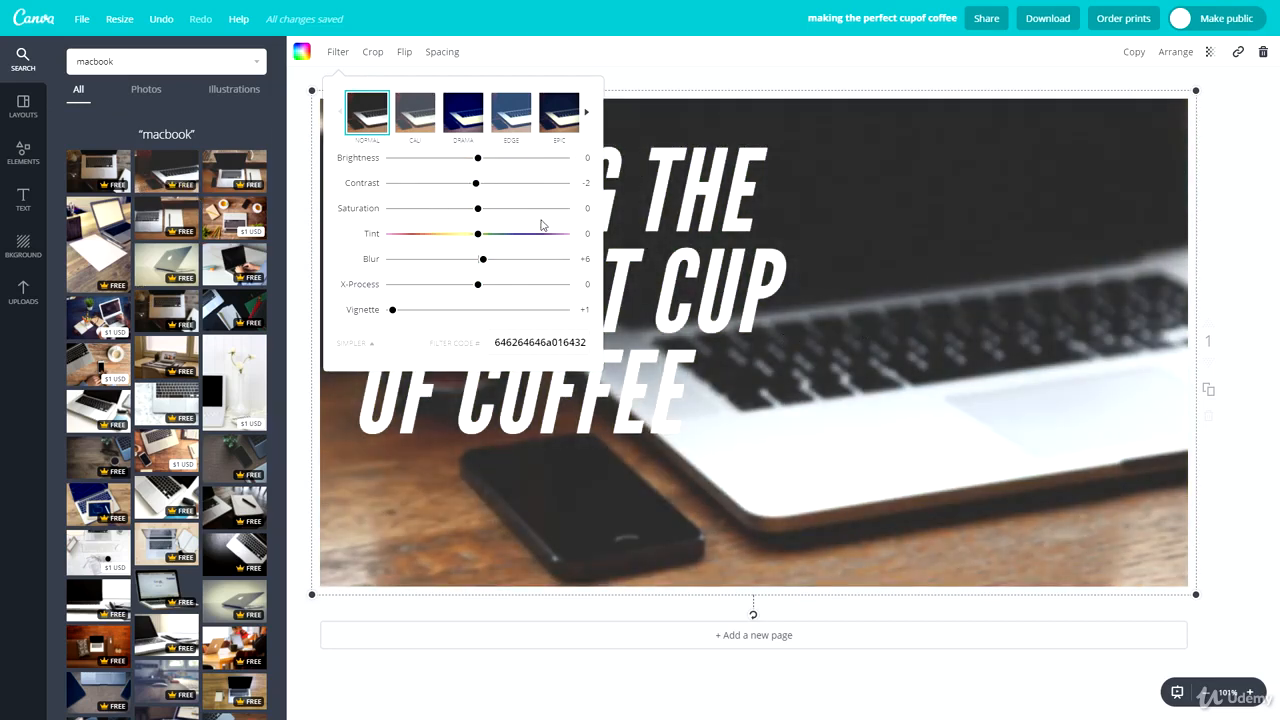
pyautogui.click(558, 112)
pyautogui.click(587, 112)
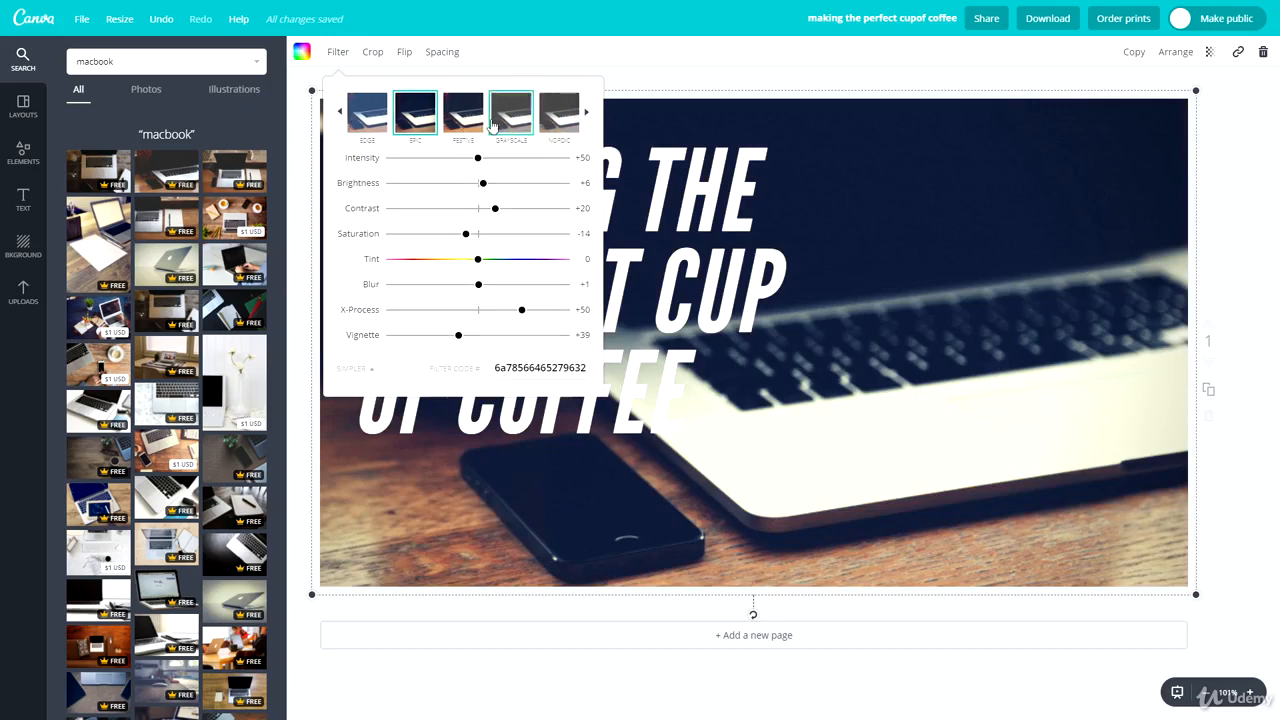
pyautogui.click(511, 112)
pyautogui.click(343, 108)
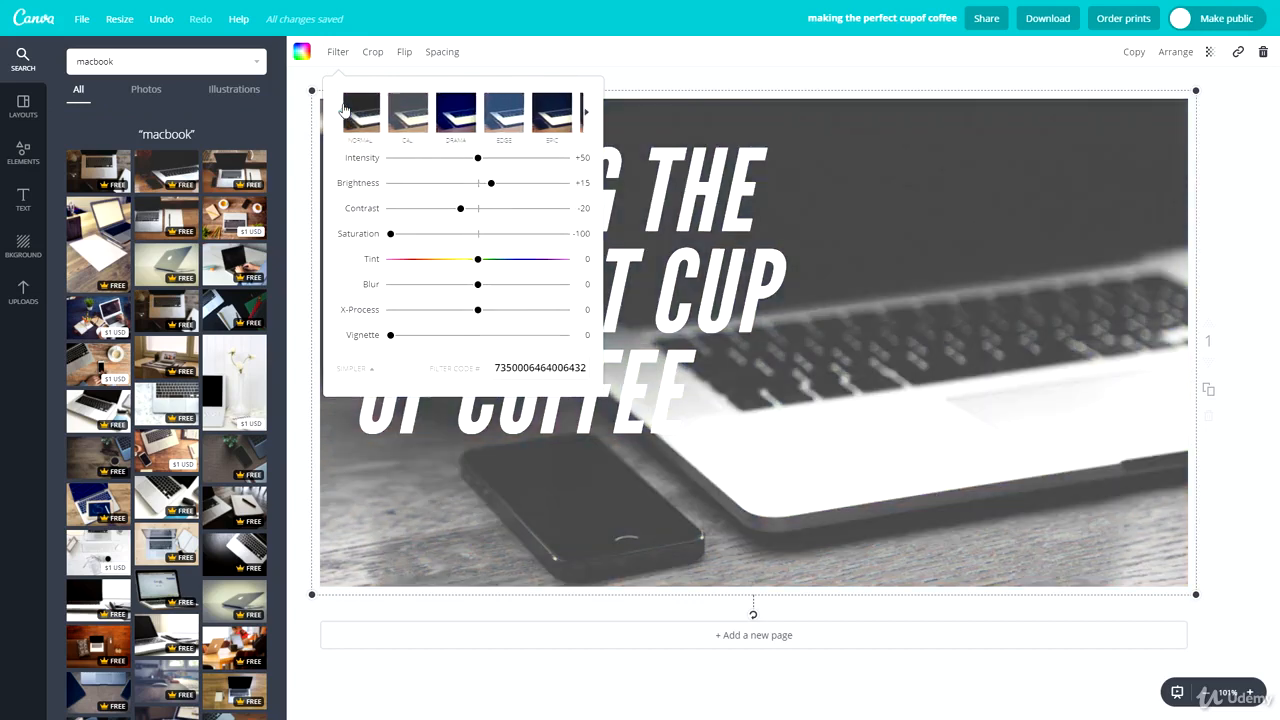
pyautogui.click(372, 117)
pyautogui.click(935, 219)
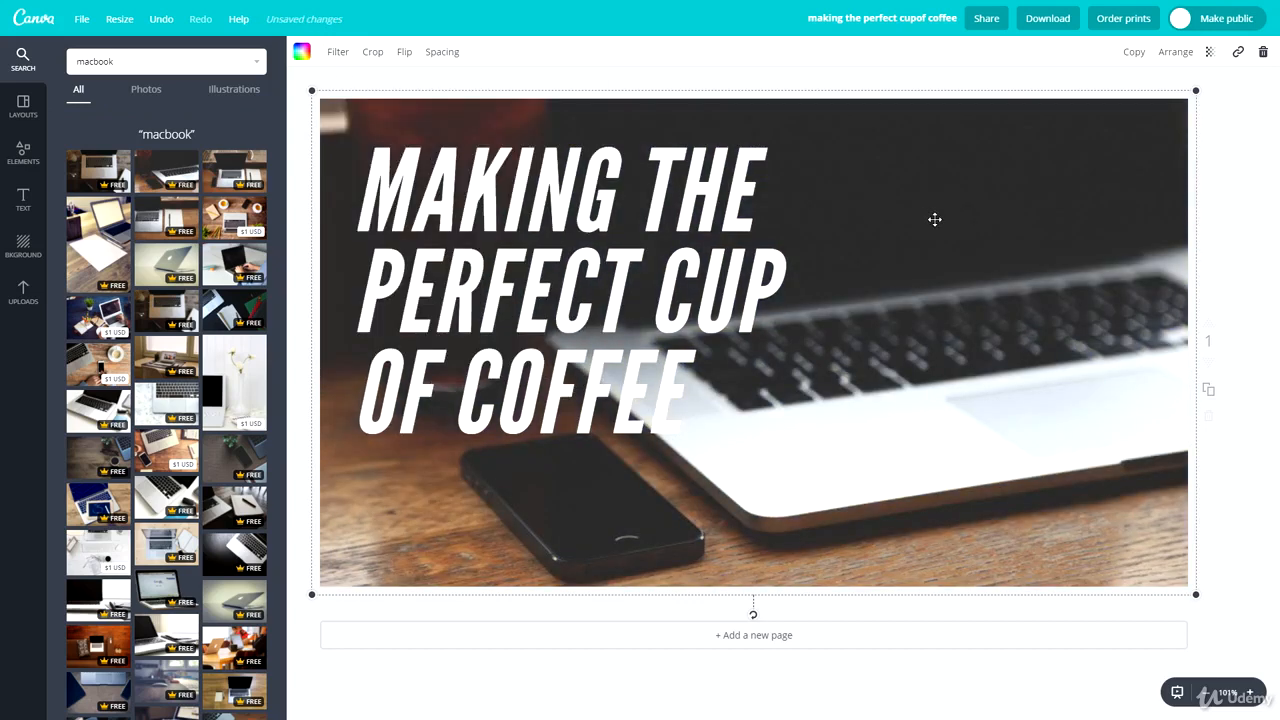
# Replace the coffee headline with "BLACKBRICK TRAINING" on two lines.
pyautogui.click(481, 175)
pyautogui.click(527, 205)
pyautogui.moveTo(645, 405); pyautogui.dragTo(573, 372)
pyautogui.moveTo(682, 383); pyautogui.dragTo(395, 262)
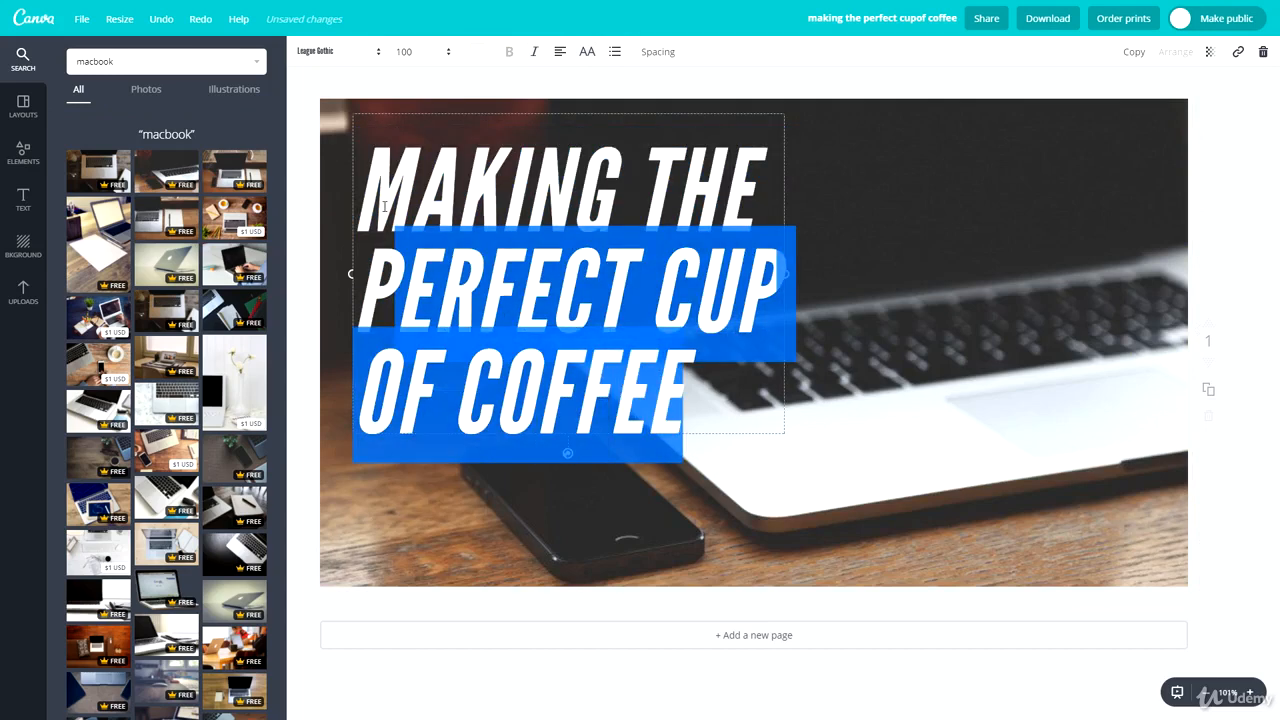
pyautogui.press('BackSpace')
pyautogui.hotkey('ctrl', 'a')
pyautogui.press('BackSpace')
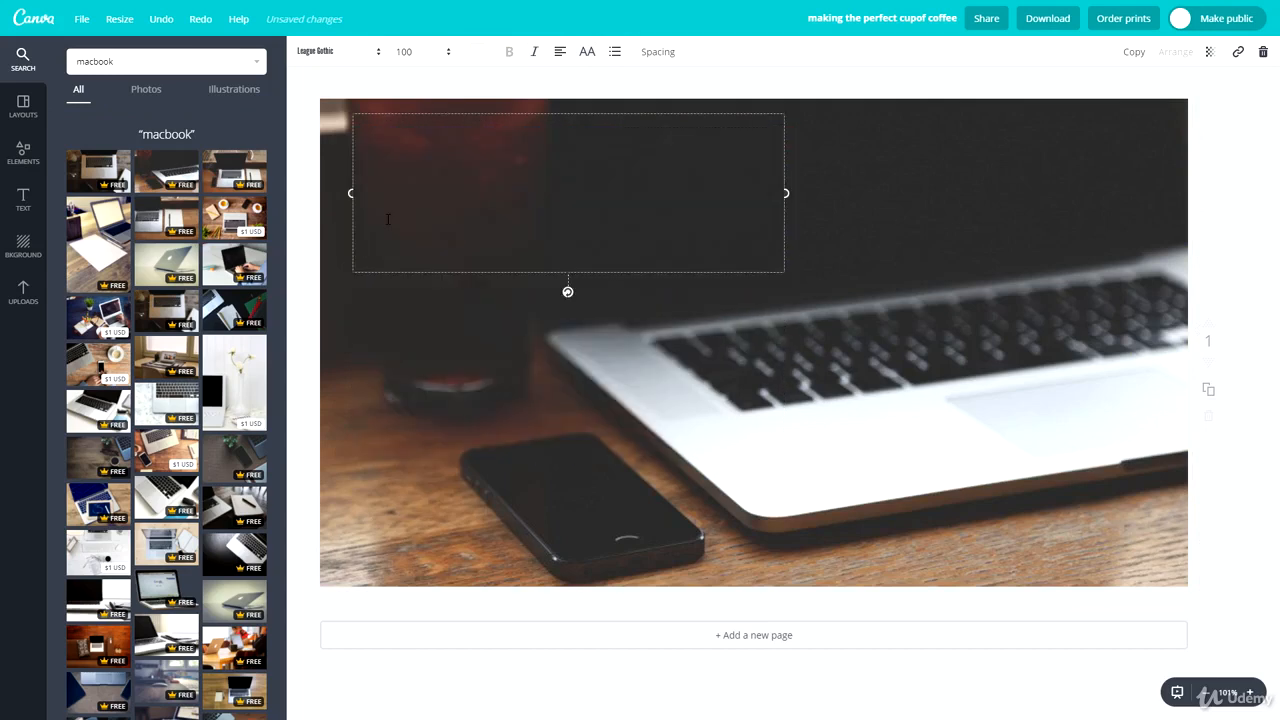
pyautogui.write('BAL')
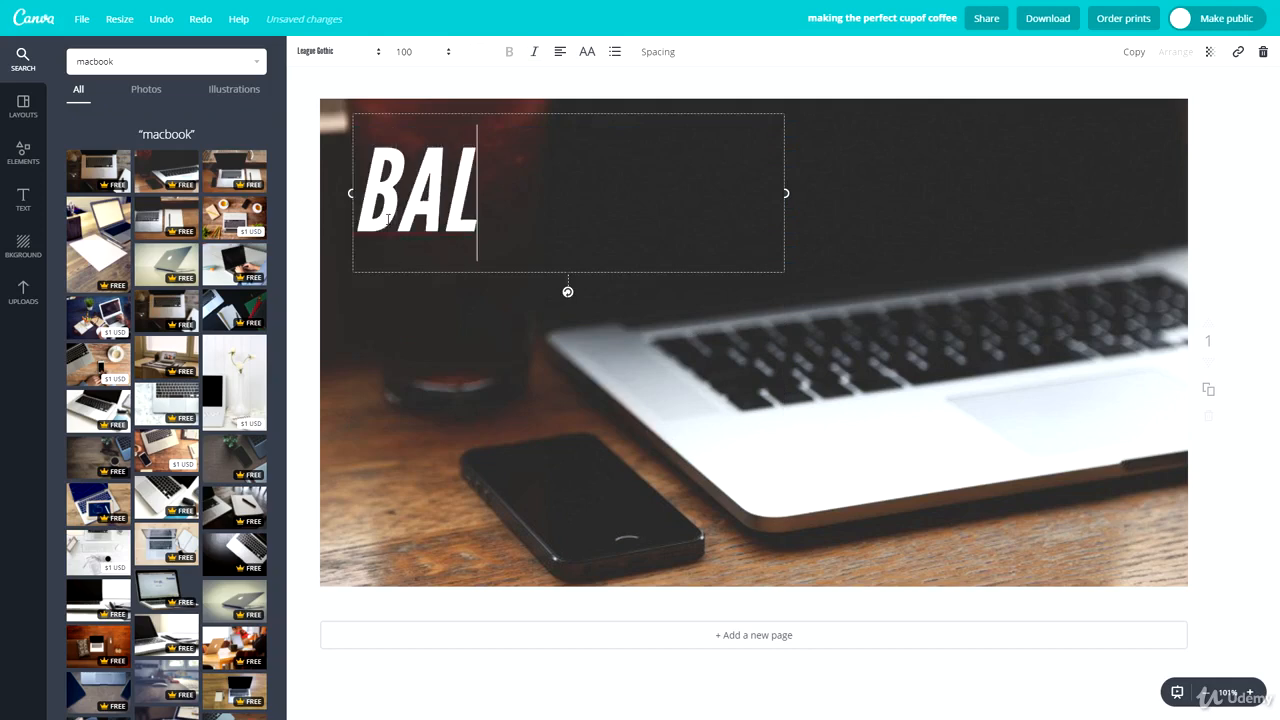
pyautogui.write('CK')
pyautogui.press('BackSpace')
pyautogui.press('BackSpace')
pyautogui.press('BackSpace')
pyautogui.press('BackSpace')
pyautogui.write('LACKBRICK')
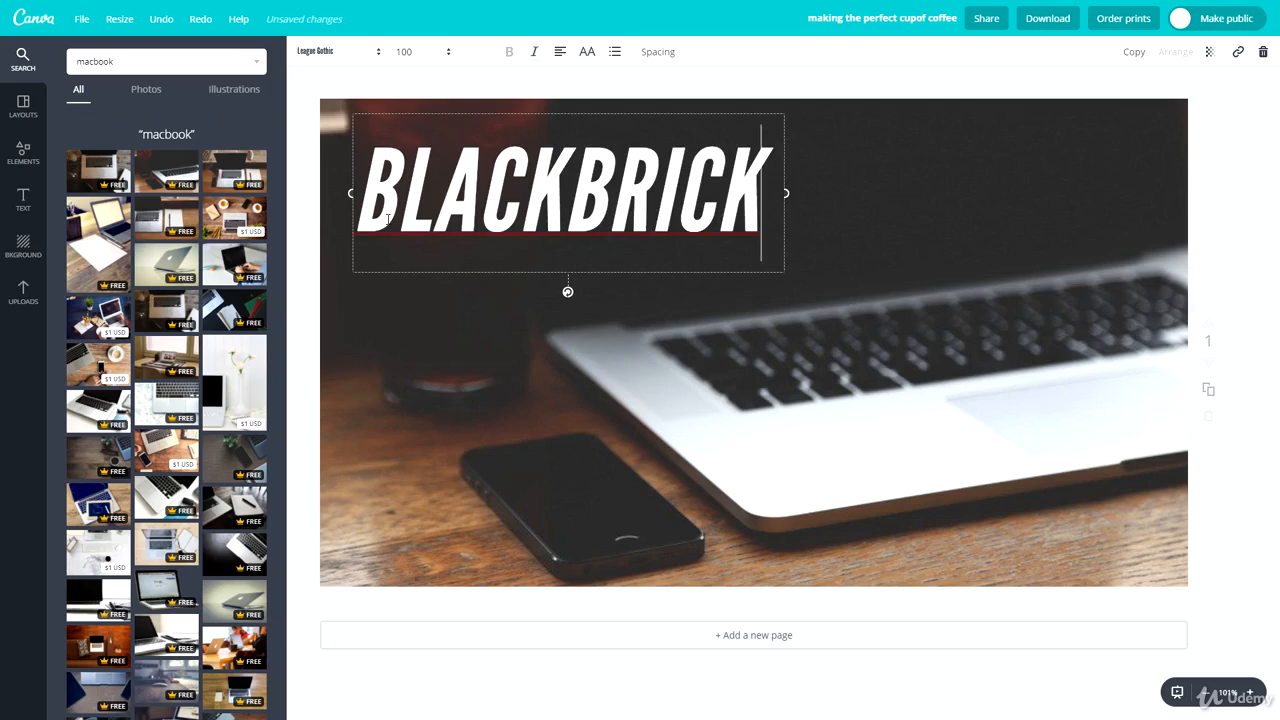
pyautogui.press('Return')
pyautogui.write('TRAINING')
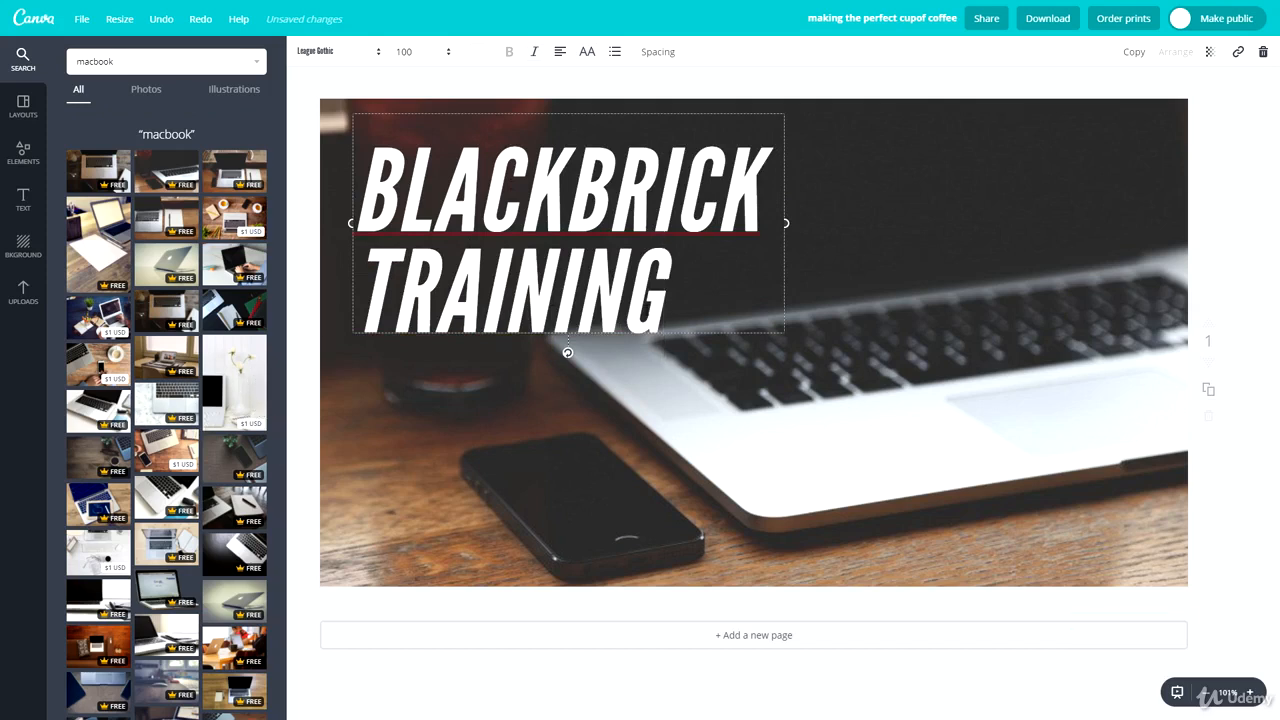
pyautogui.click(694, 446)
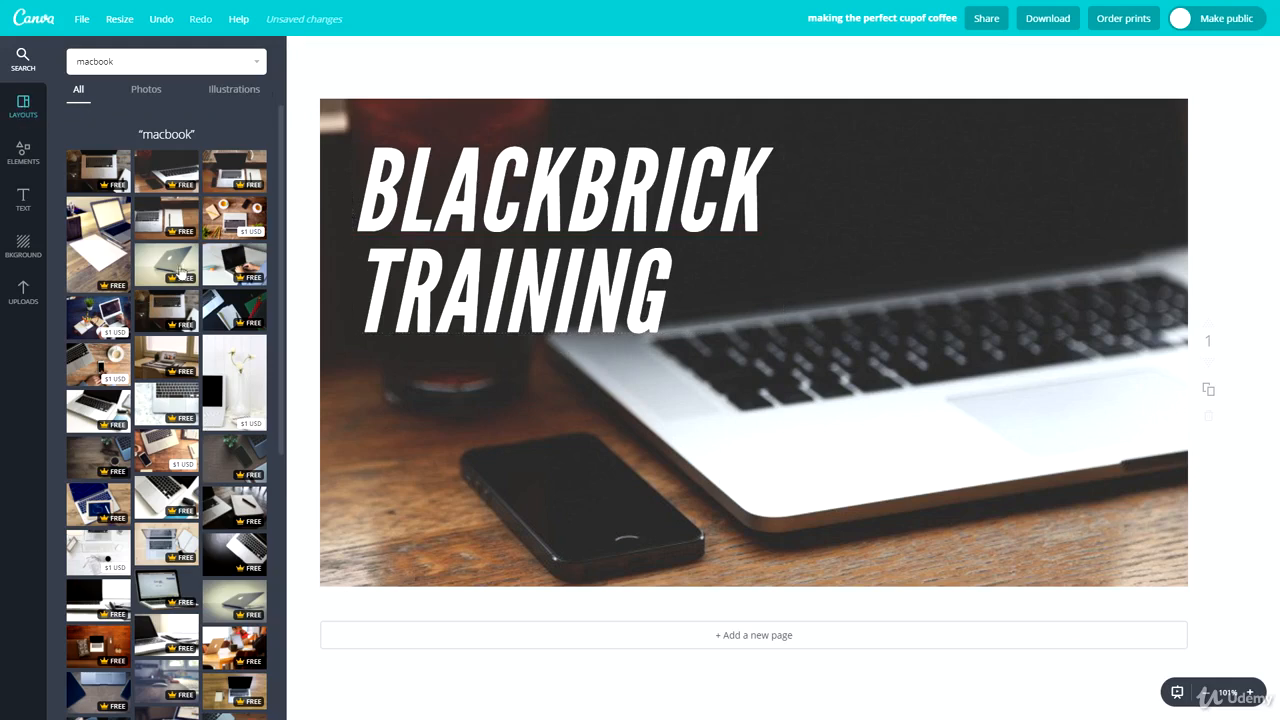
# Apply the "The Top Ten Music Videos" layout to the thumbnail page.
pyautogui.click(30, 110)
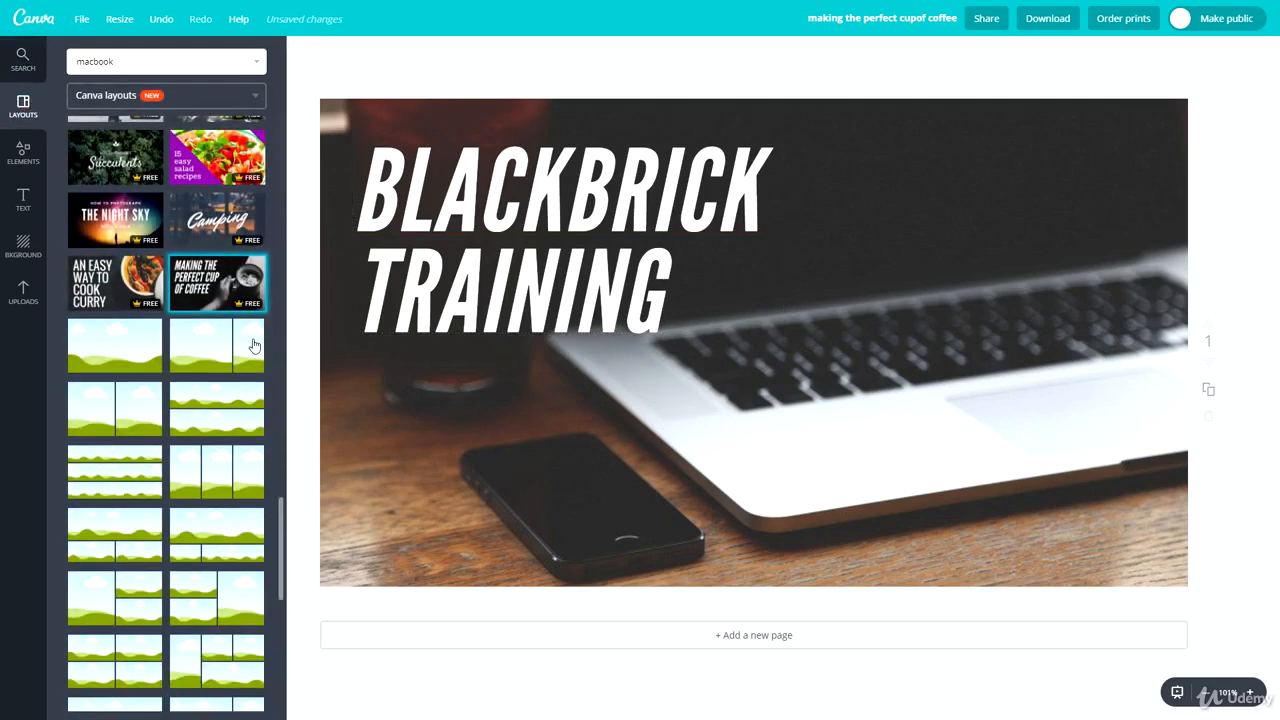
pyautogui.scroll(10, 126, 467)
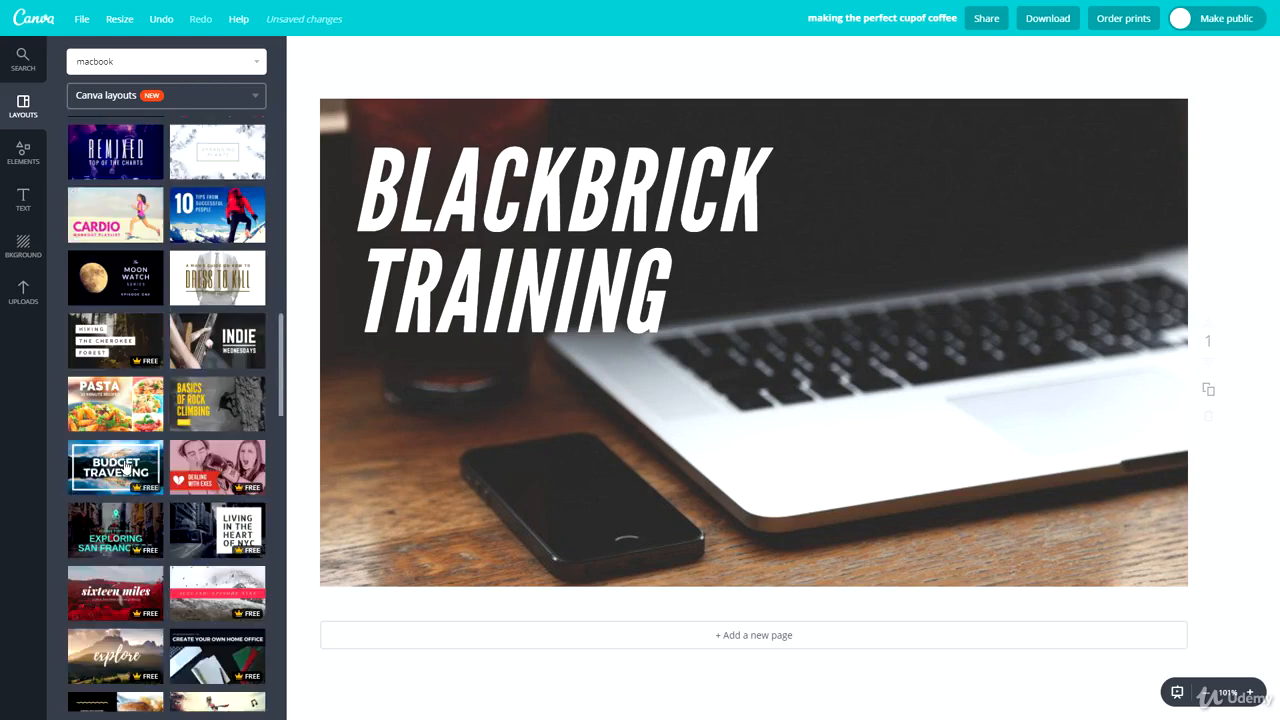
pyautogui.click(132, 304)
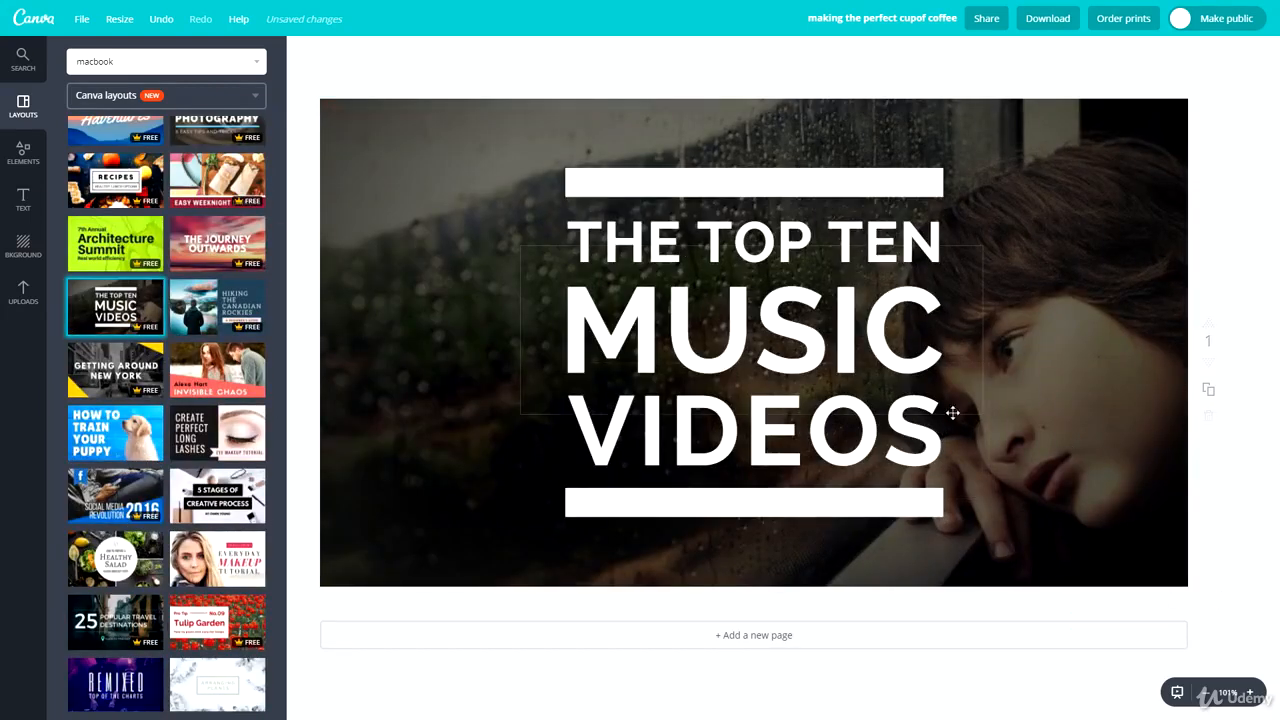
# Add a second page and apply the orange "Baking is as easy as 1-2-3!" layout to it.
pyautogui.click(752, 636)
pyautogui.scroll(3, 214, 265)
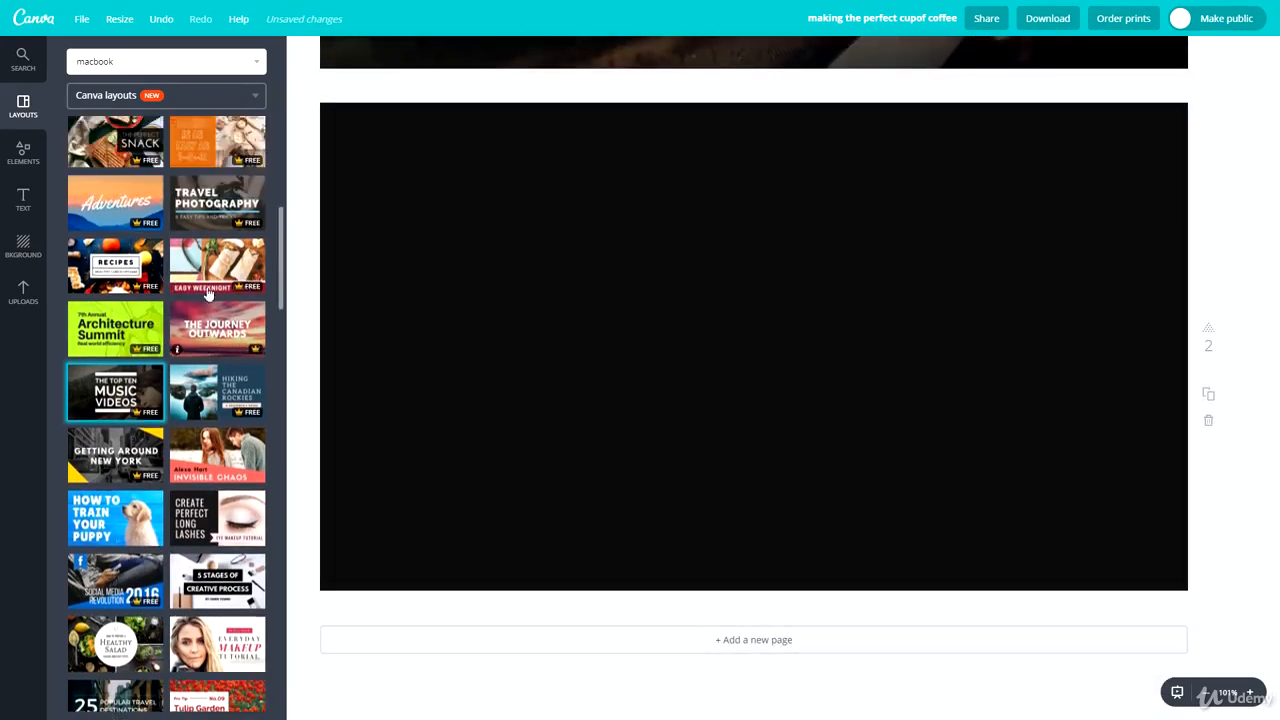
pyautogui.click(214, 265)
pyautogui.scroll(5, 800, 380)
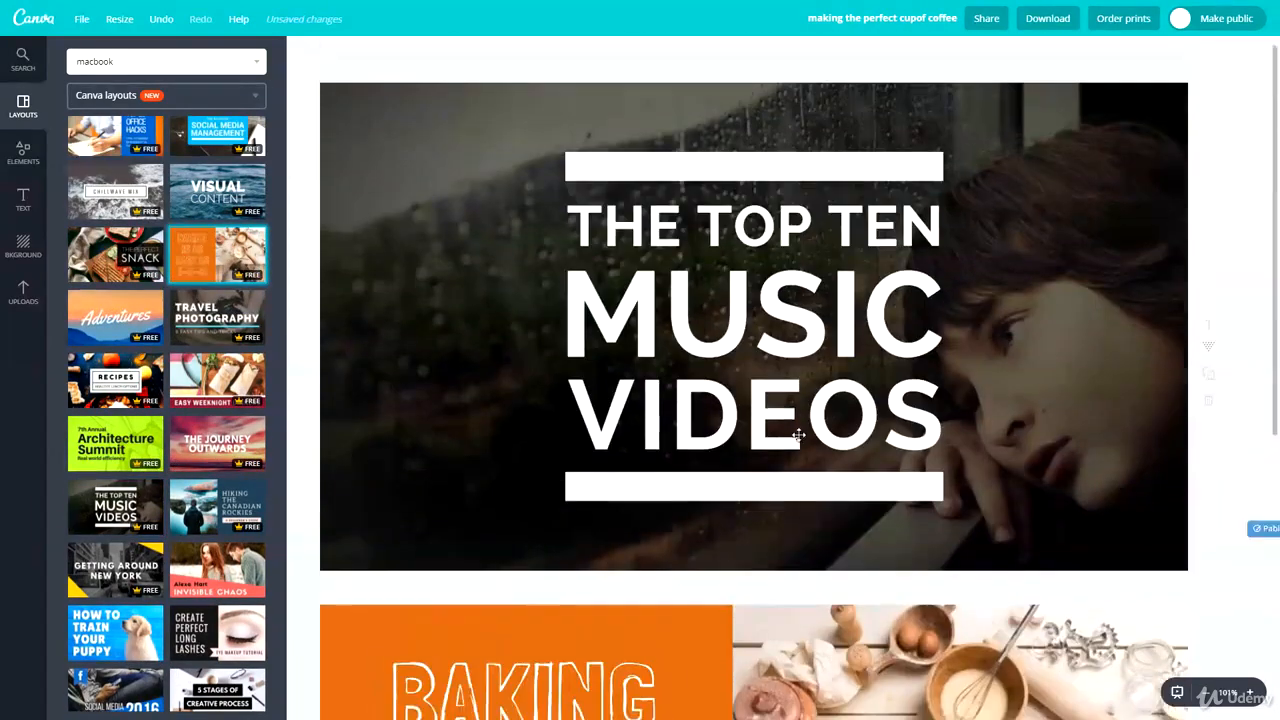
pyautogui.scroll(-5, 820, 400)
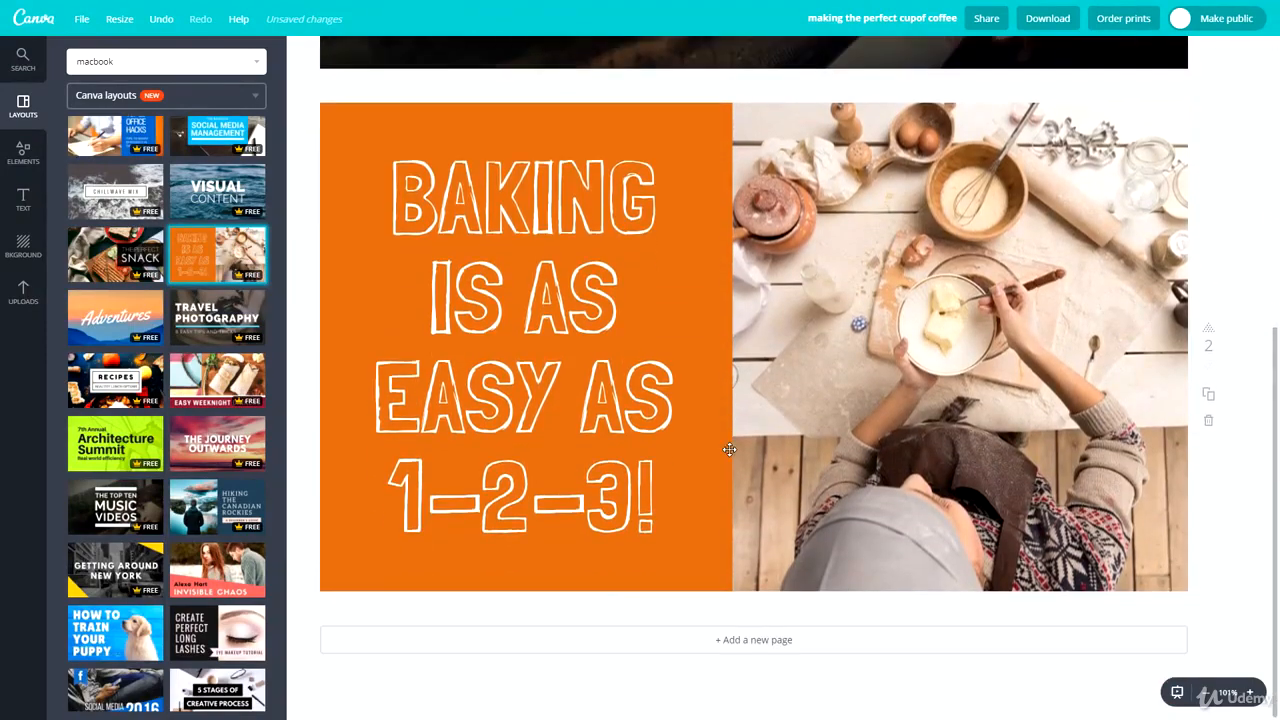
# Open the PNG download options, set the page range to 2, switch back to all pages, and close them without downloading.
pyautogui.scroll(5, 775, 483)
pyautogui.click(1047, 18)
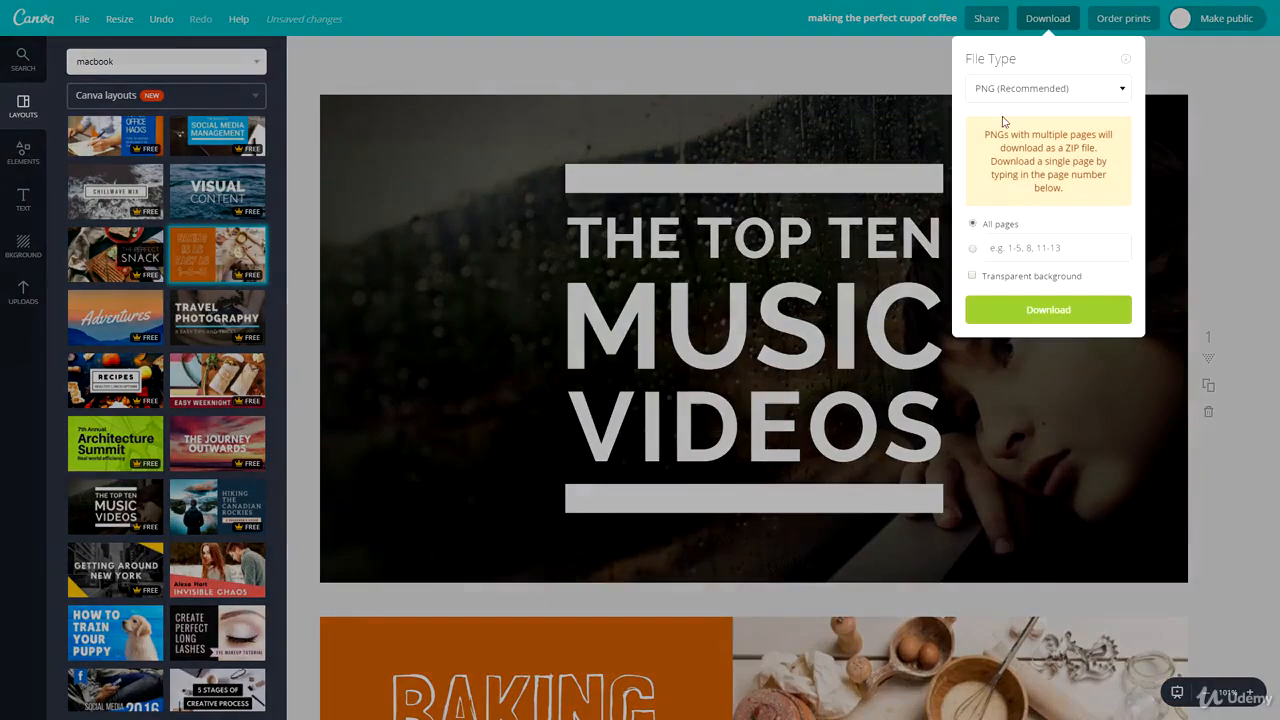
pyautogui.click(1016, 249)
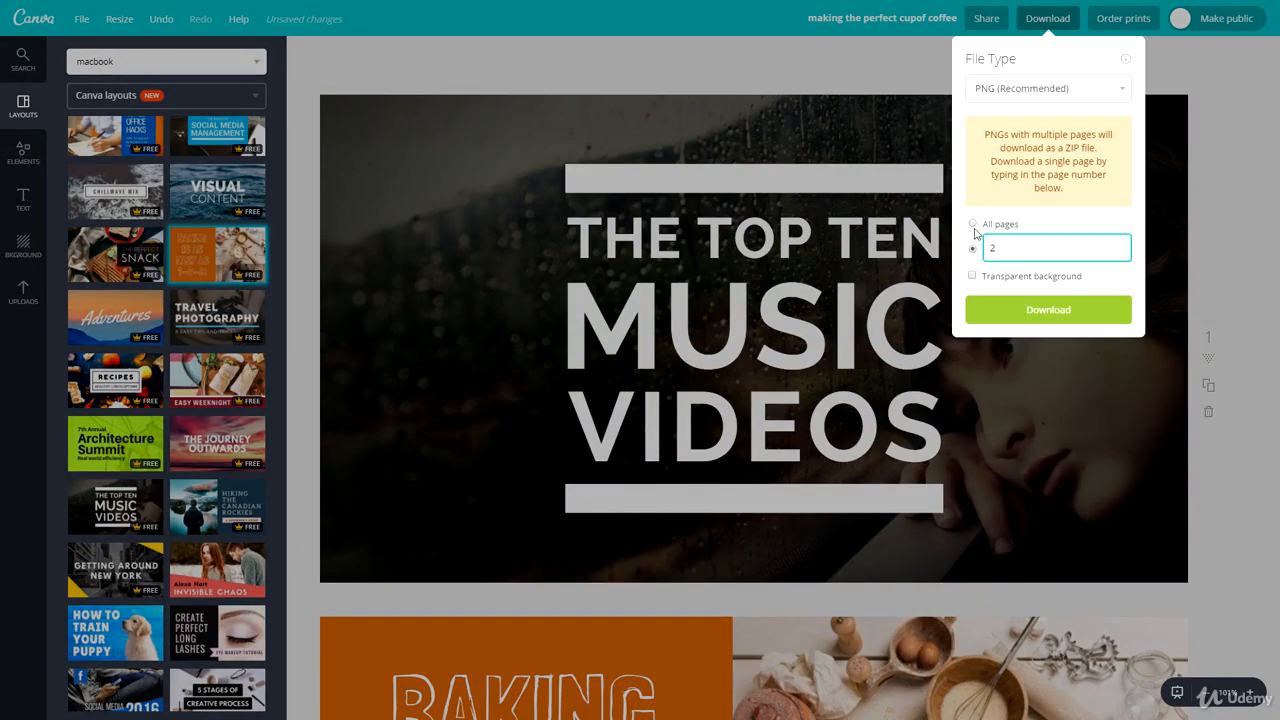
pyautogui.click(972, 225)
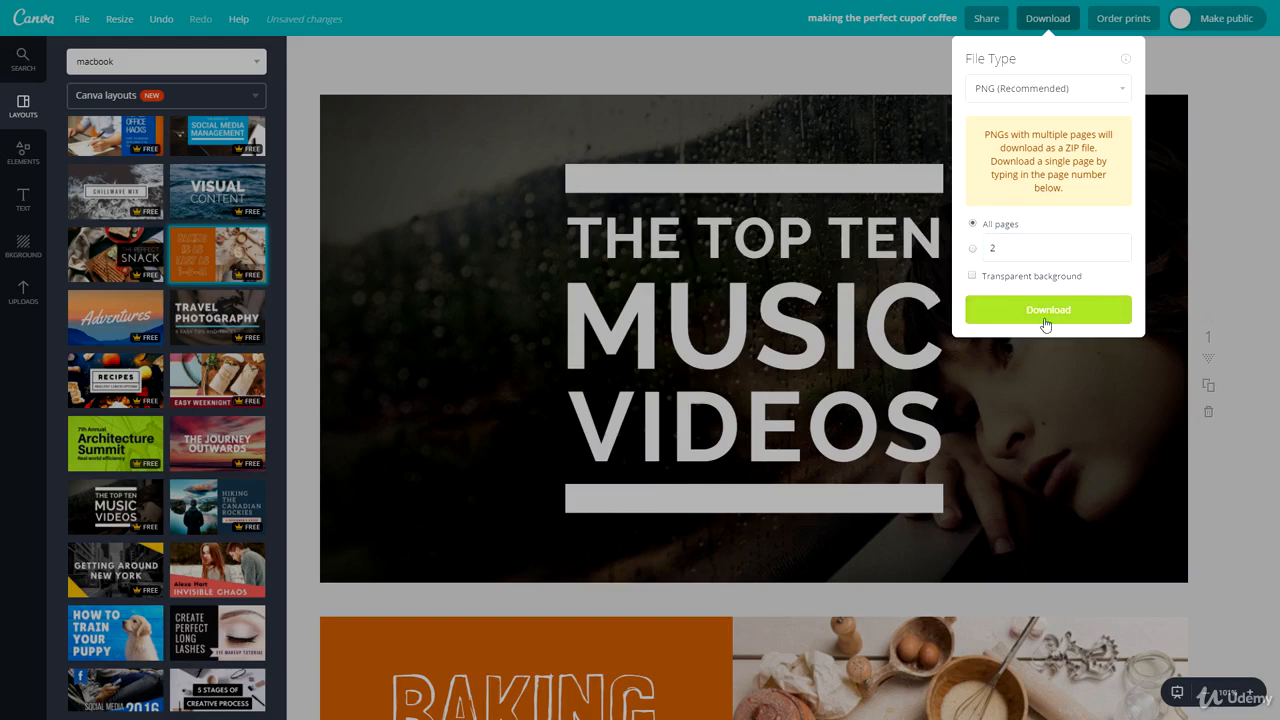
pyautogui.click(1264, 225)
# Try the Visual Content, The Perfect Snack and Baking layouts on page 2, and apply the Travel Photography layout.
pyautogui.scroll(-5, 597, 309)
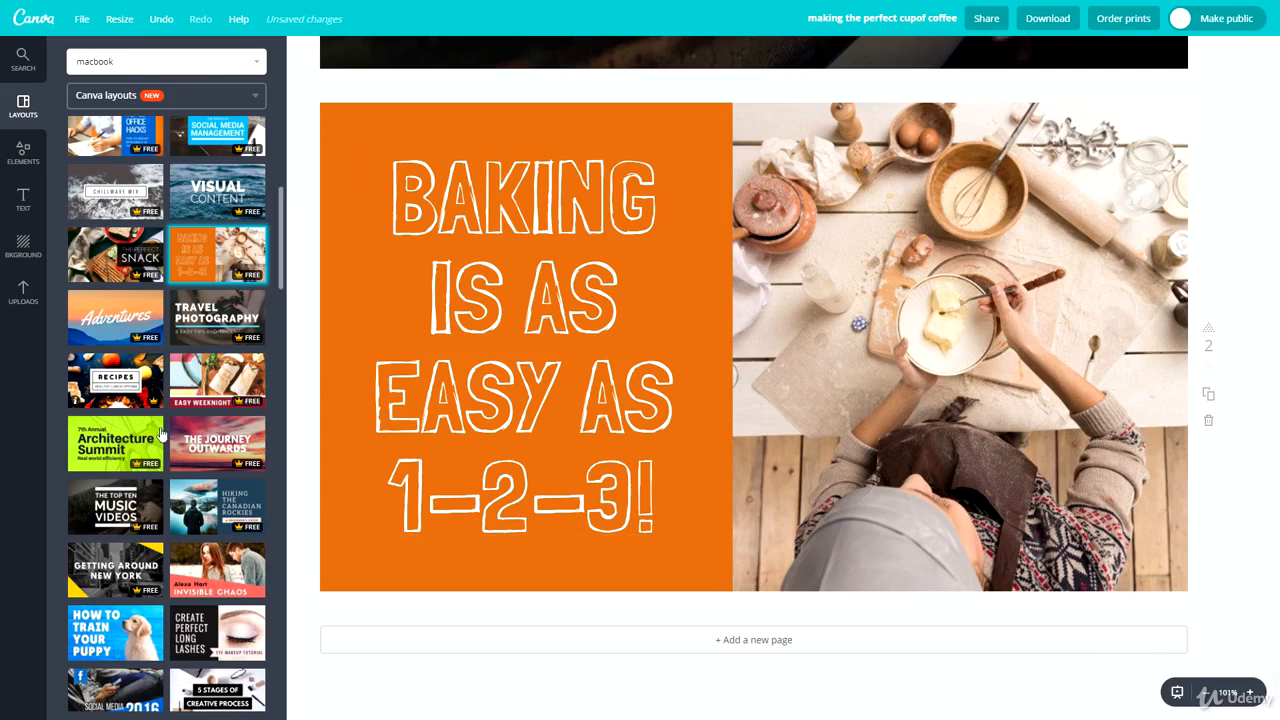
pyautogui.scroll(4, 205, 603)
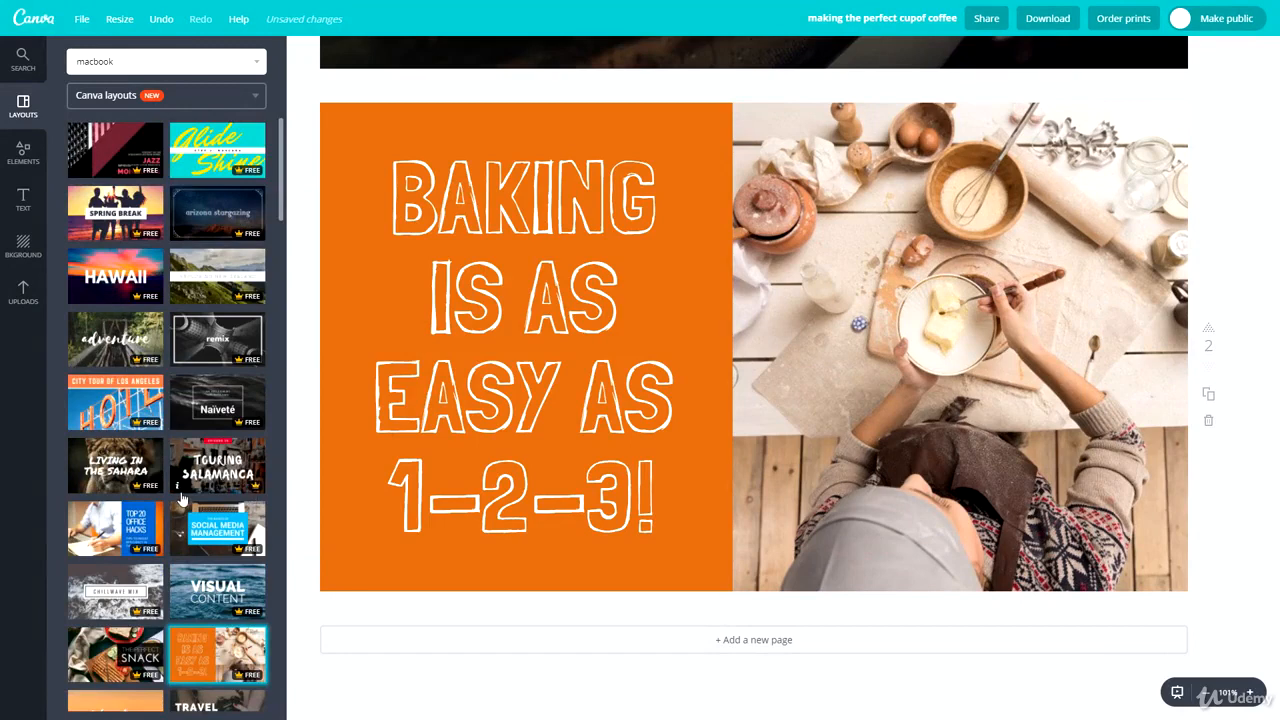
pyautogui.scroll(-2, 176, 500)
pyautogui.scroll(-1, 172, 510)
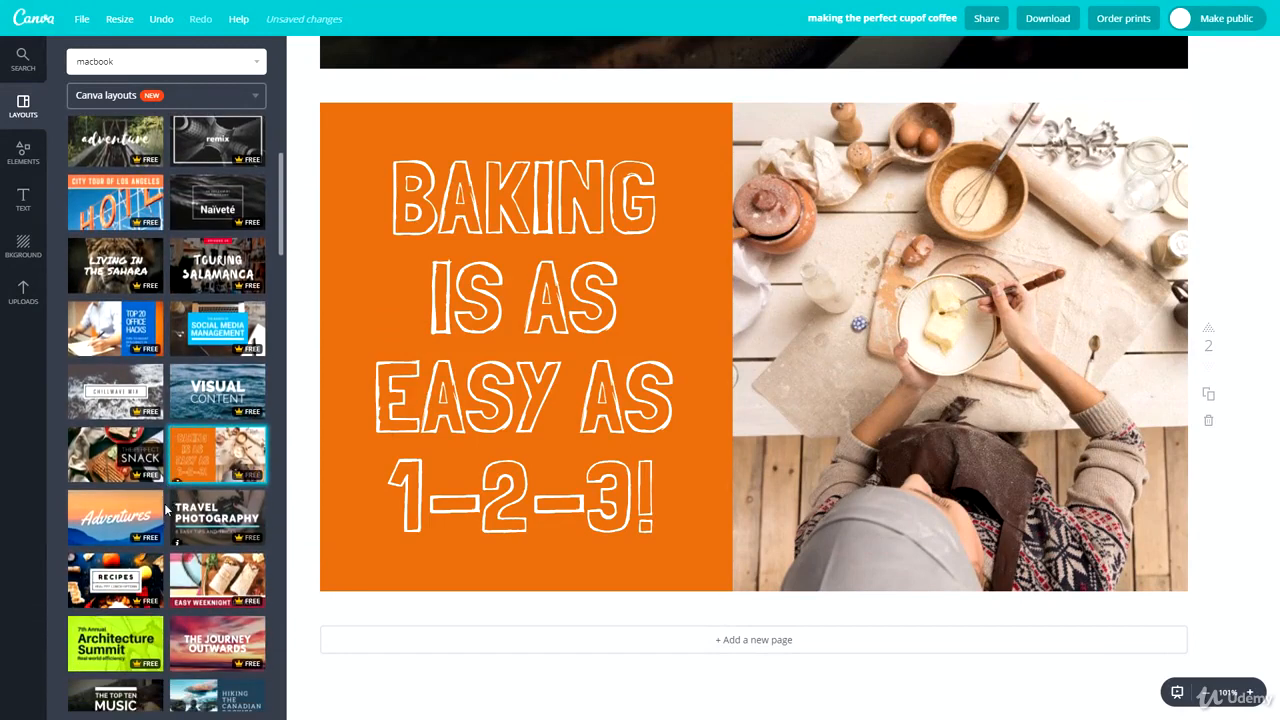
pyautogui.click(205, 398)
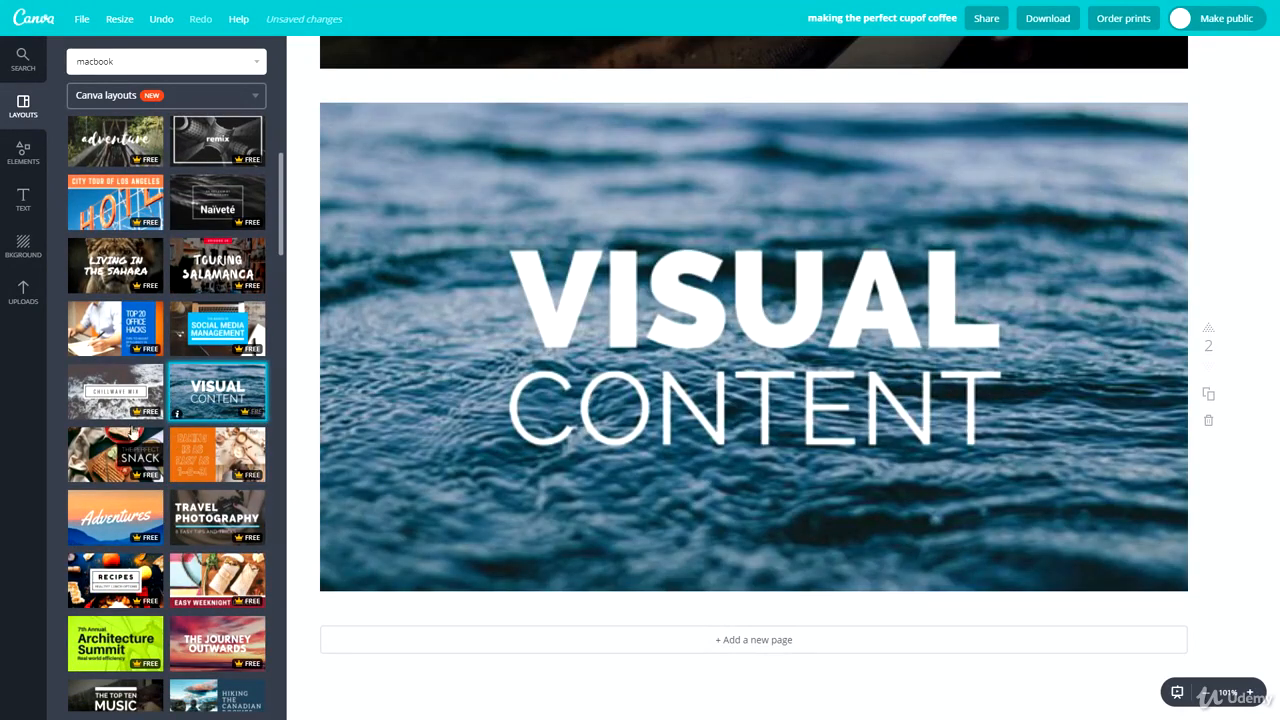
pyautogui.click(145, 465)
pyautogui.click(238, 470)
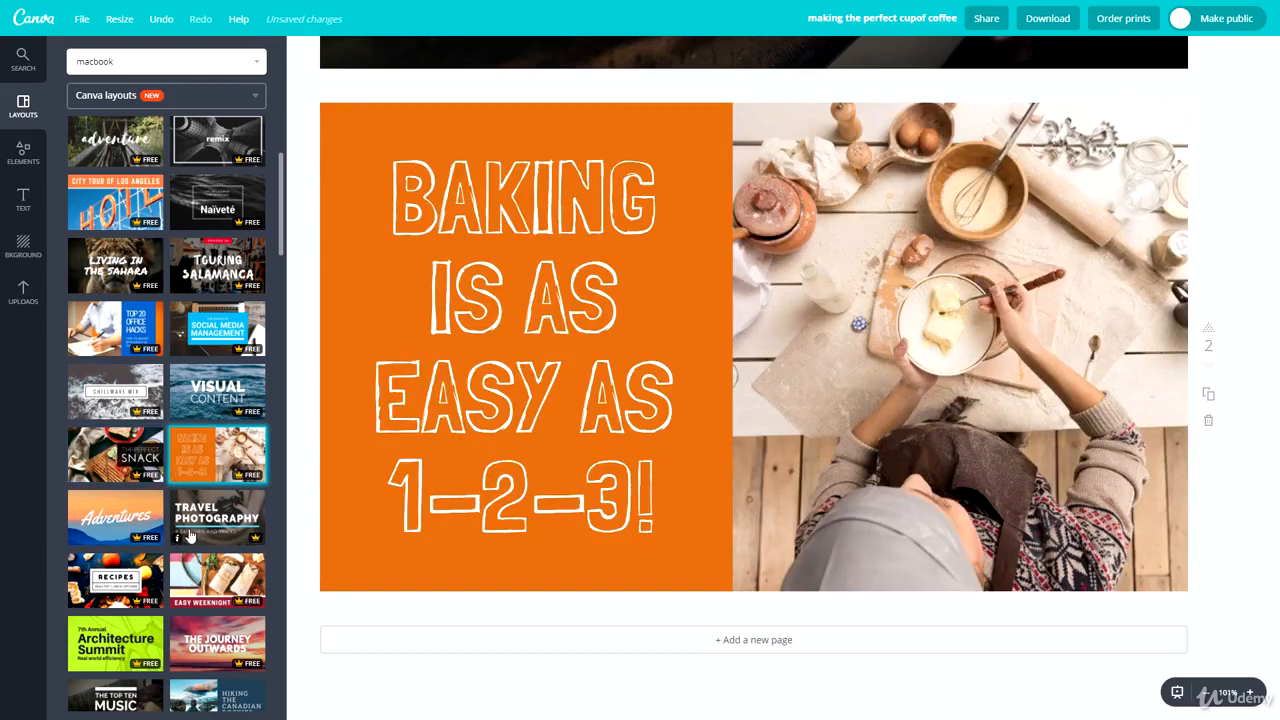
pyautogui.click(192, 532)
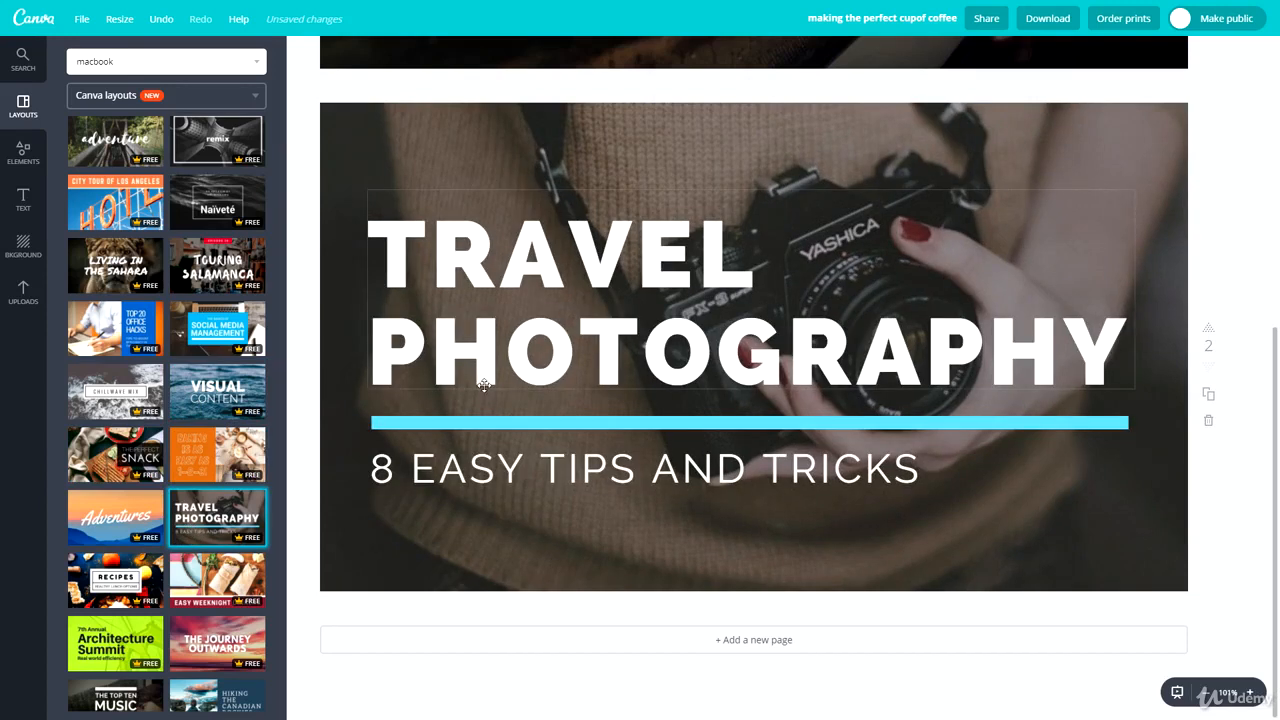
# Replace page 2's background with the "macbook" search photo of a silver laptop beside a blue notebook and car key.
pyautogui.click(23, 155)
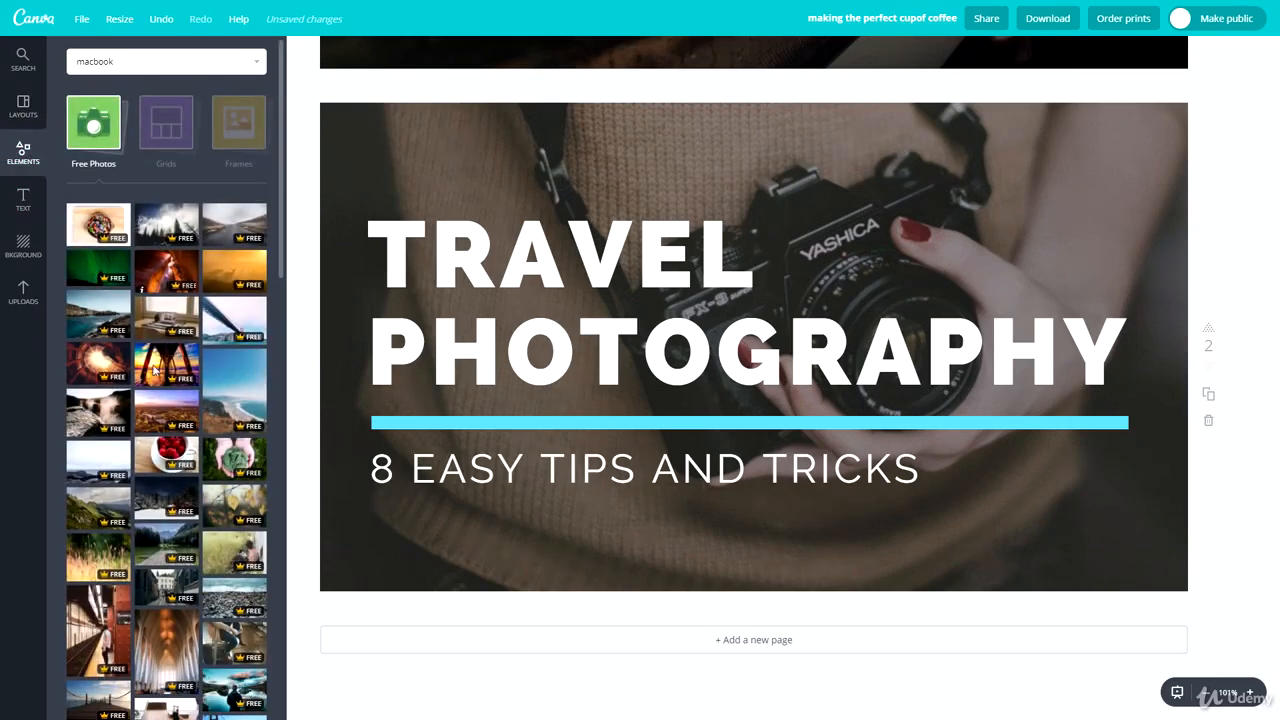
pyautogui.click(80, 61)
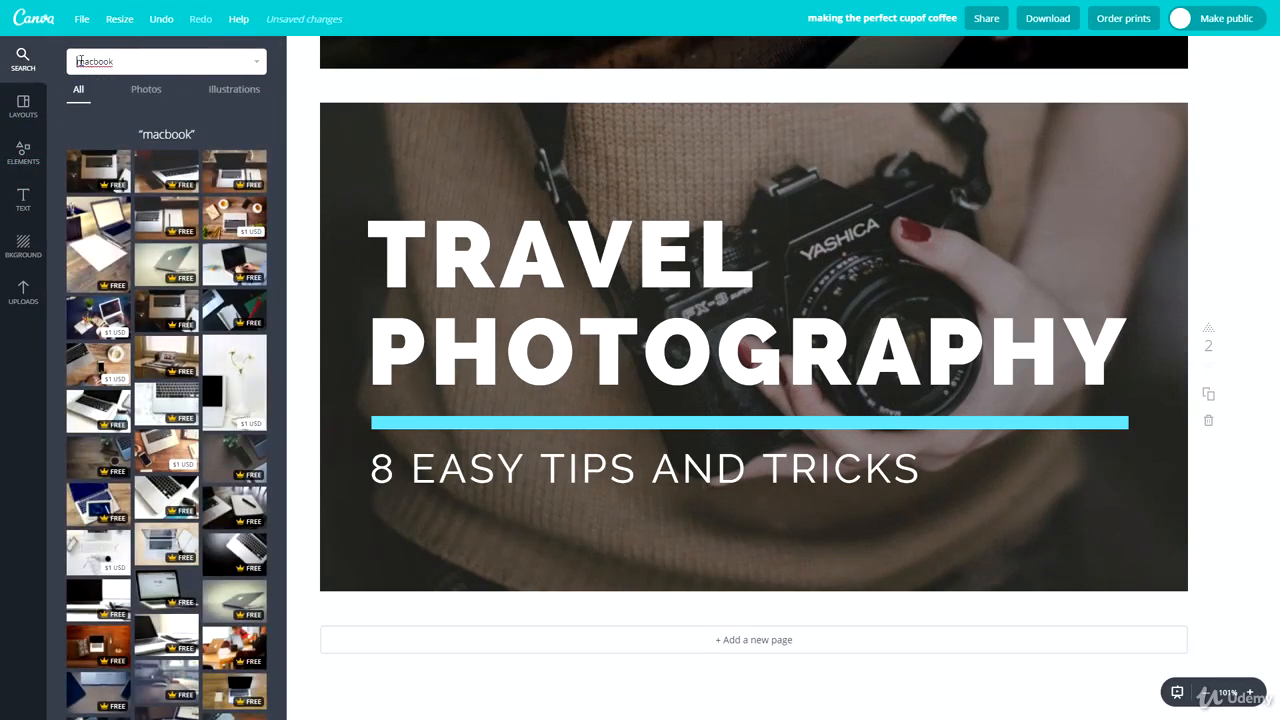
pyautogui.click(210, 92)
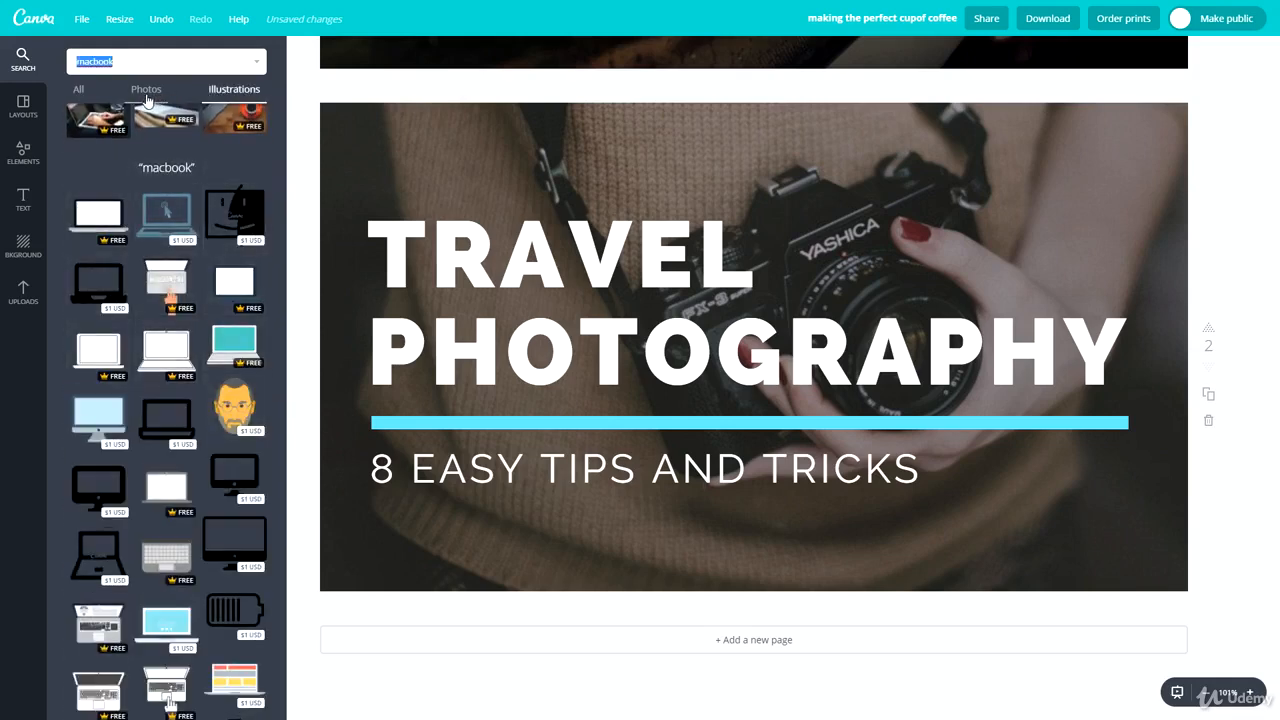
pyautogui.click(80, 92)
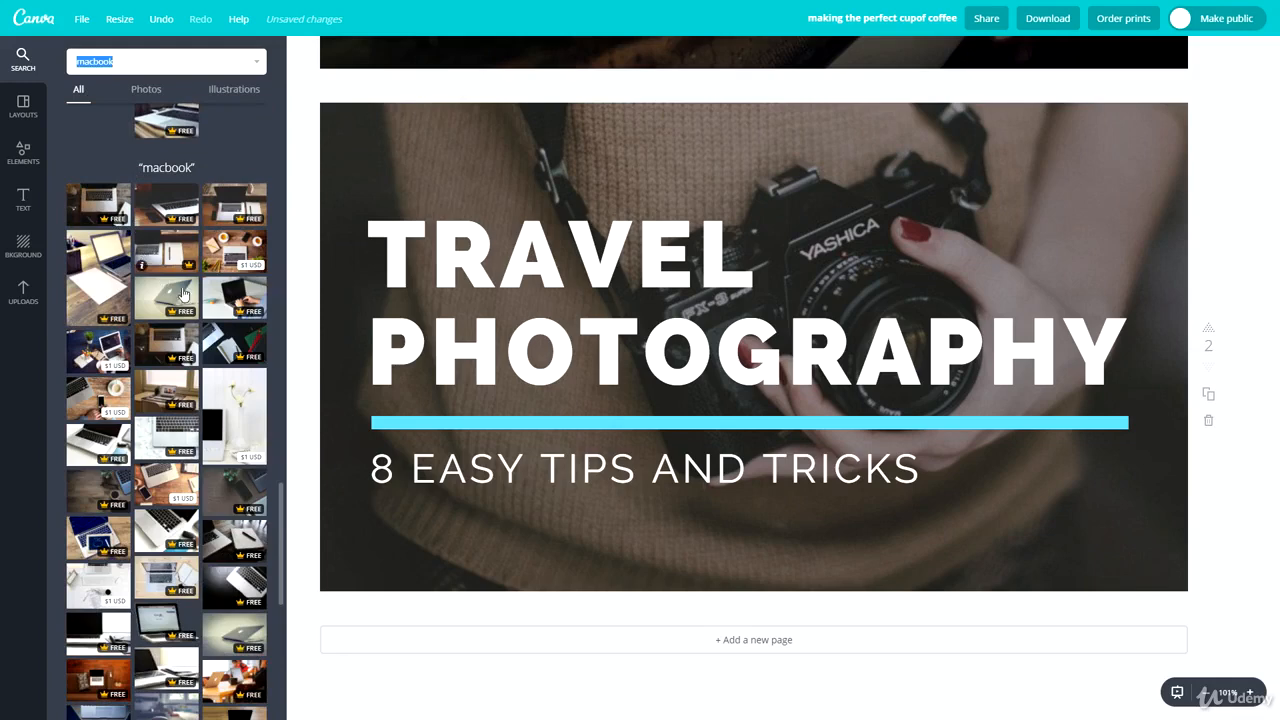
pyautogui.moveTo(224, 300); pyautogui.dragTo(506, 191)
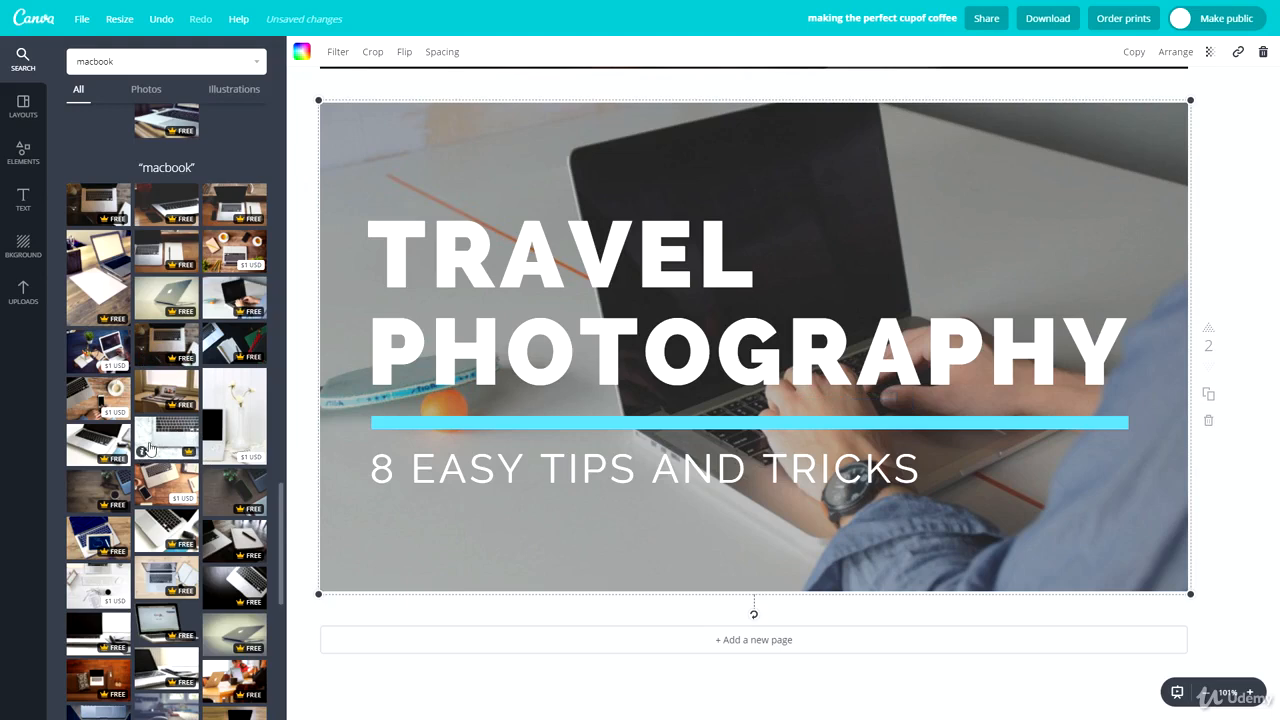
pyautogui.click(98, 444)
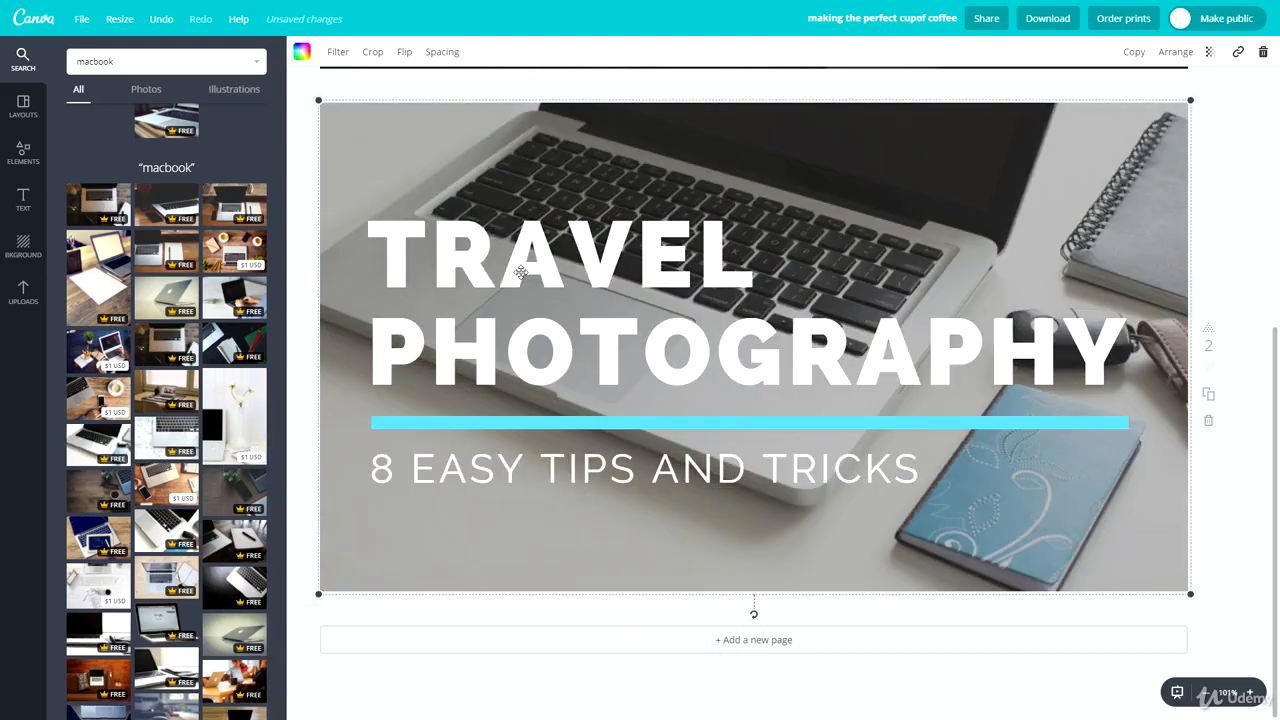
# Change the "TRAVEL PHOTOGRAPHY" headline on page 2 to "HOW TO TYPE FASTER".
pyautogui.doubleClick(521, 272)
pyautogui.write('H')
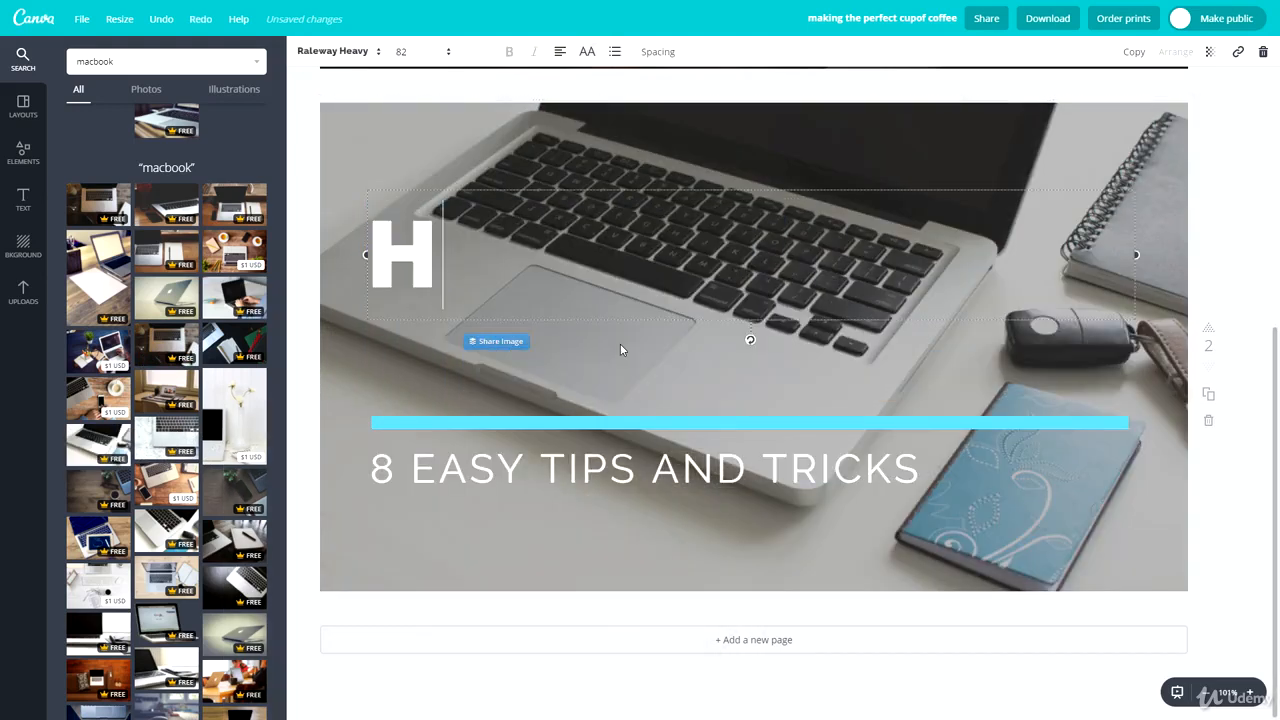
pyautogui.write('OW TO TYP')
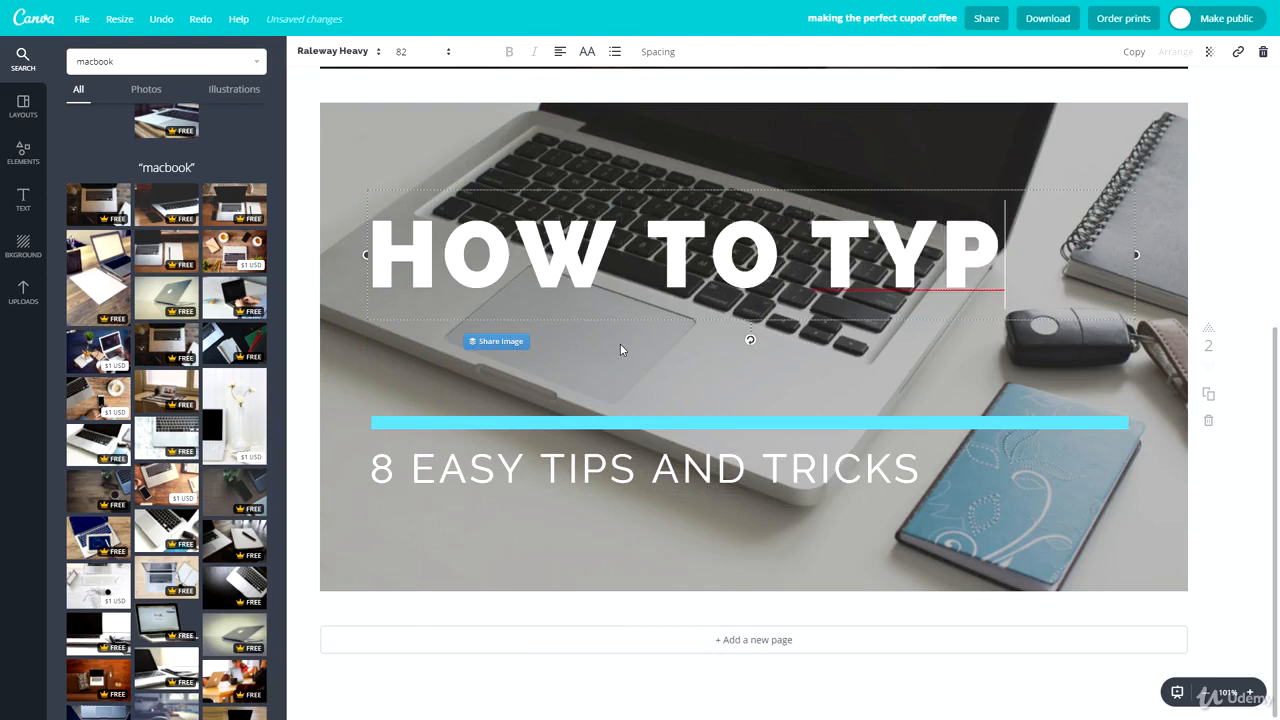
pyautogui.write('E FASTER')
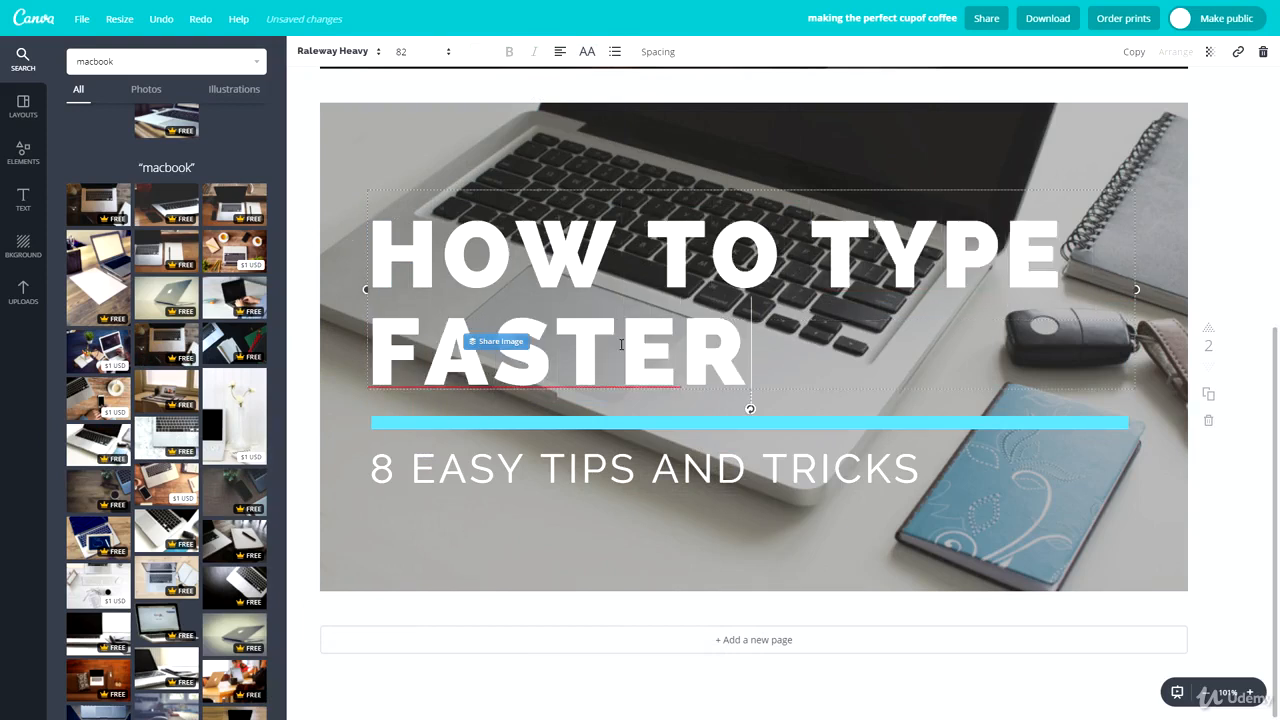
# Change the "8 EASY TIPS AND TRICKS" subtitle on page 2 to "TO BECOME MORE PRODUCTIVE.".
pyautogui.click(644, 470)
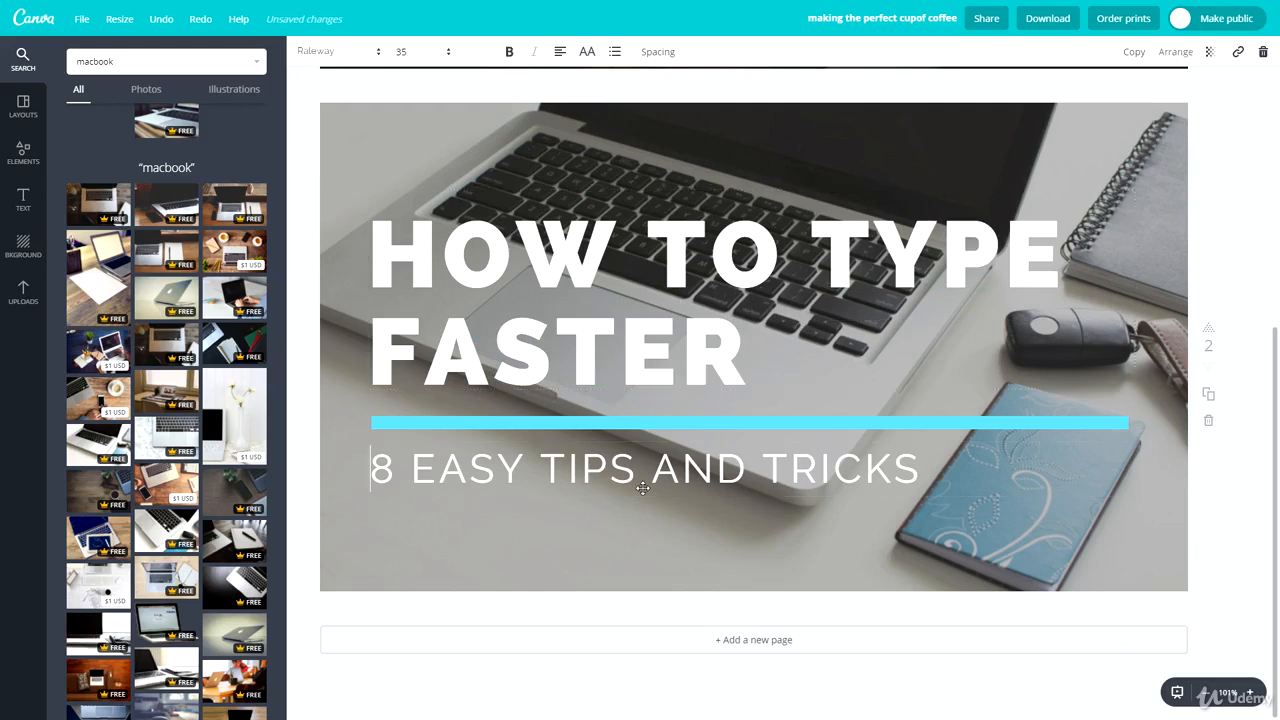
pyautogui.click(644, 470)
pyautogui.write('TO BEC')
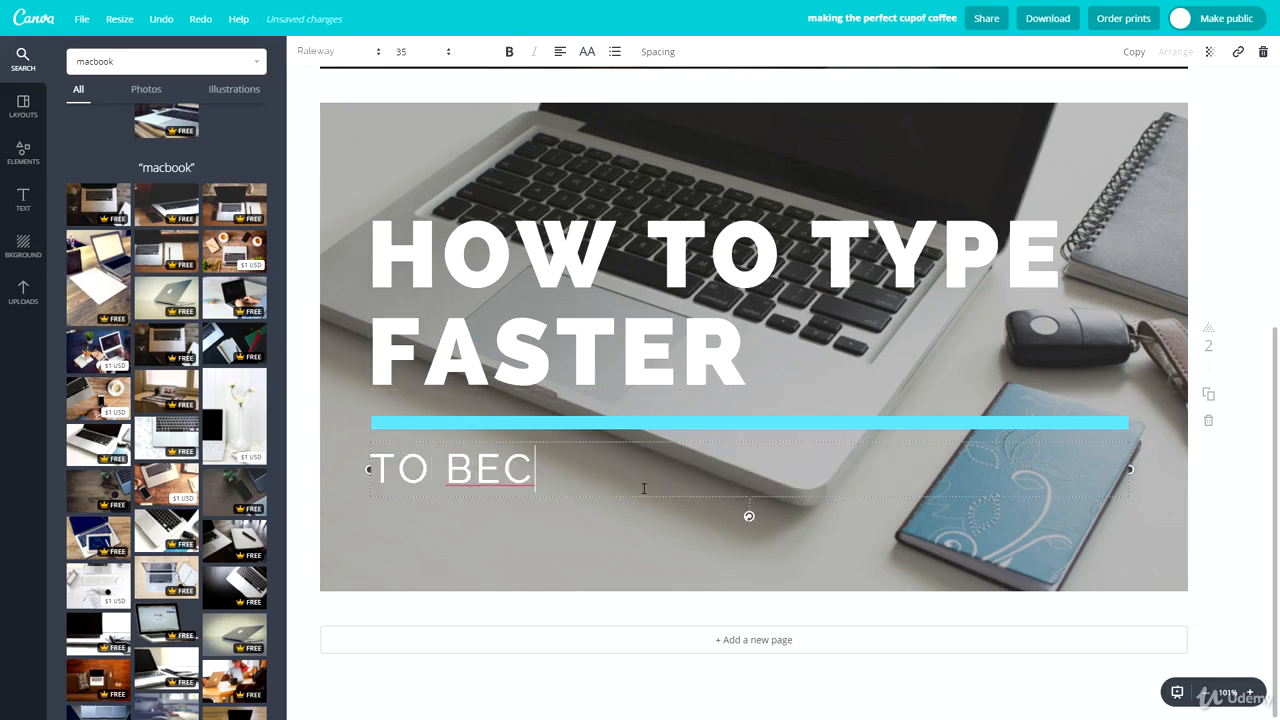
pyautogui.write('OME MORE PRO')
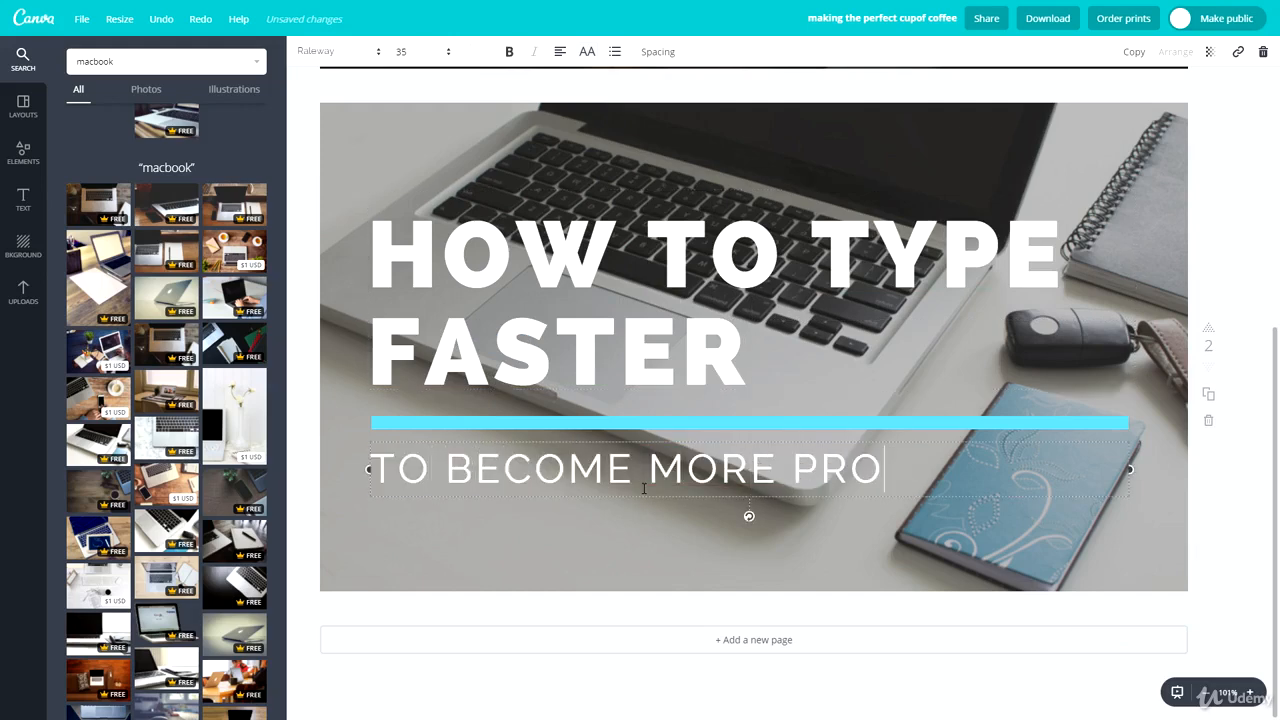
pyautogui.write('DUCTIVE.')
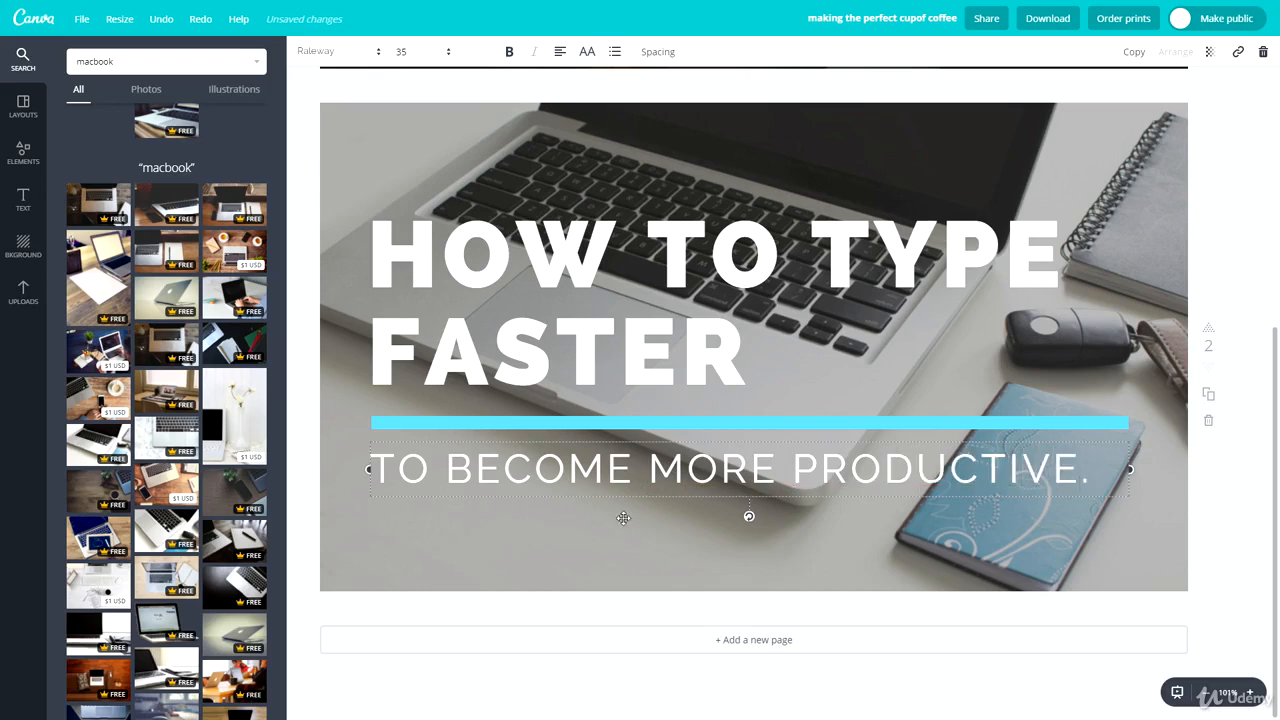
pyautogui.click(612, 553)
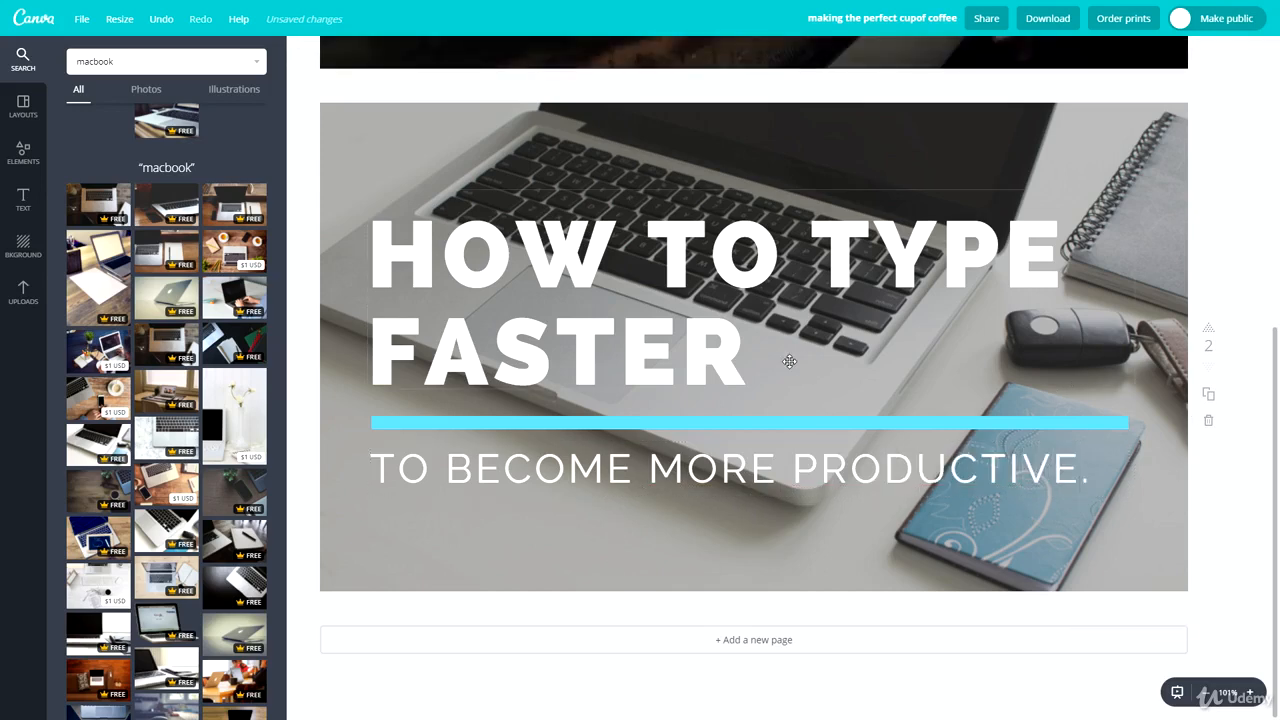
# Replace page 2's background with the "macbook" search photo of a laptop keyboard on a white marble surface.
pyautogui.click(749, 361)
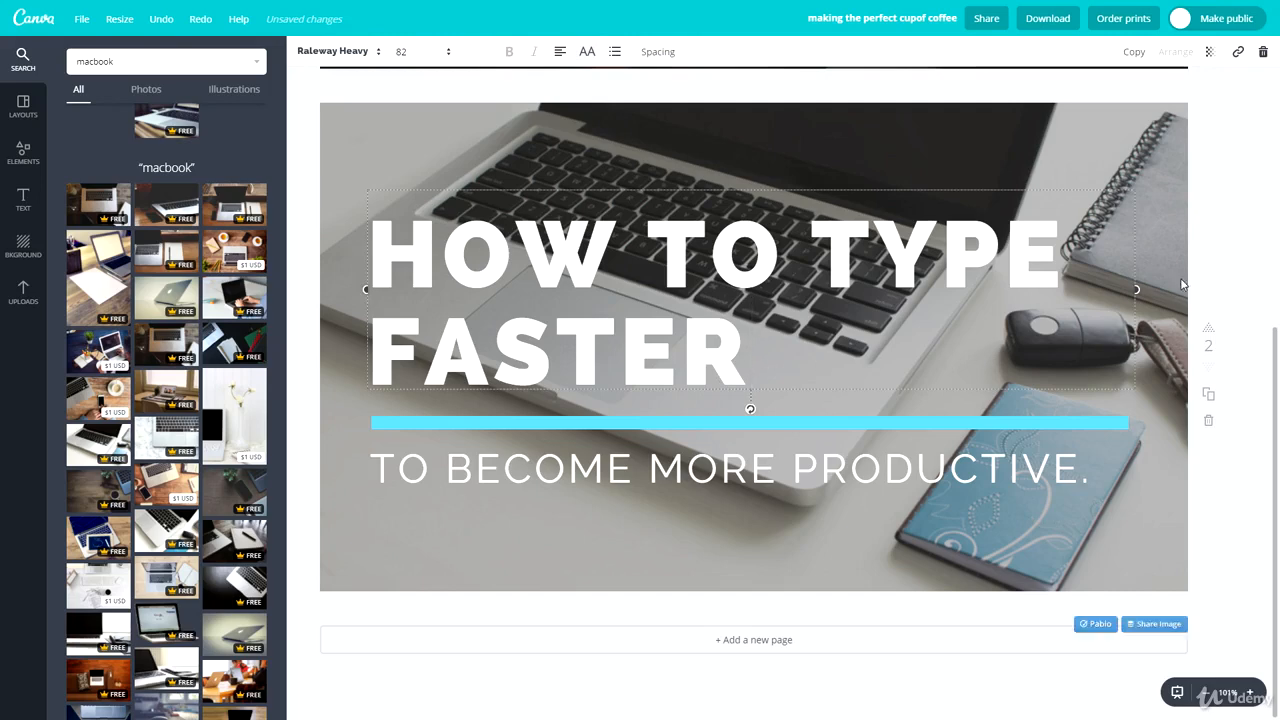
pyautogui.click(1240, 255)
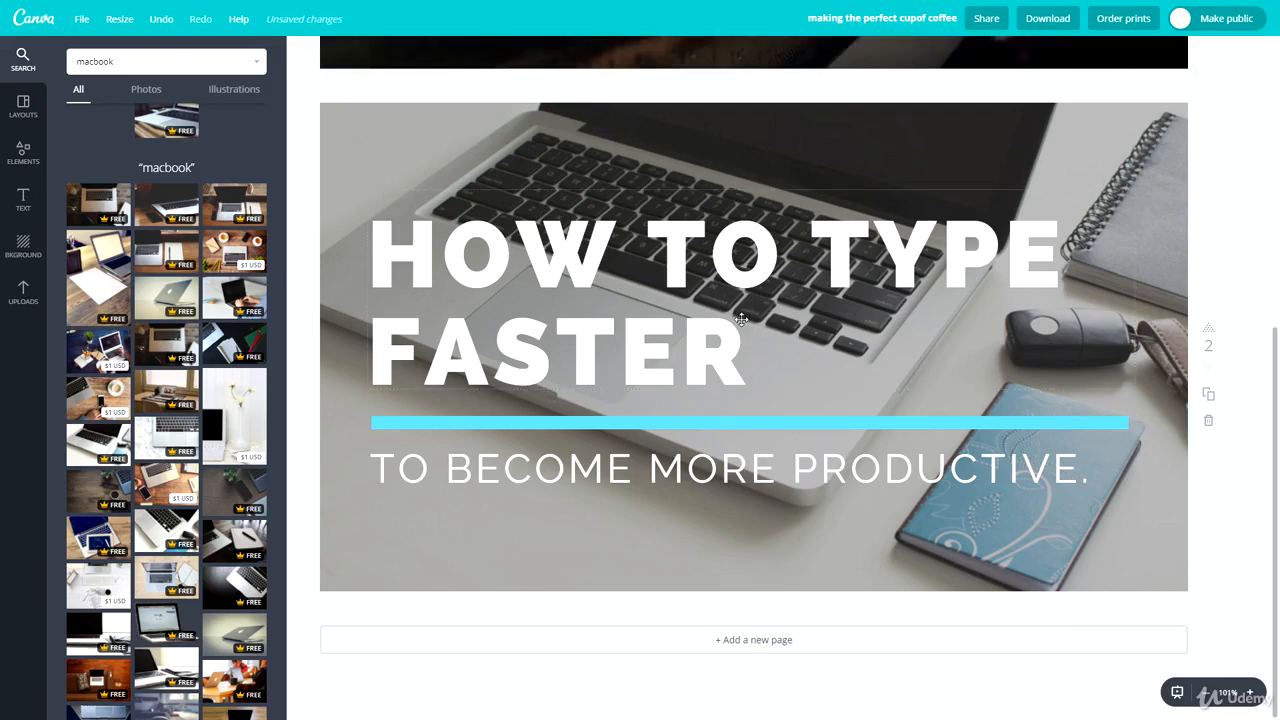
pyautogui.moveTo(168, 440); pyautogui.dragTo(413, 200)
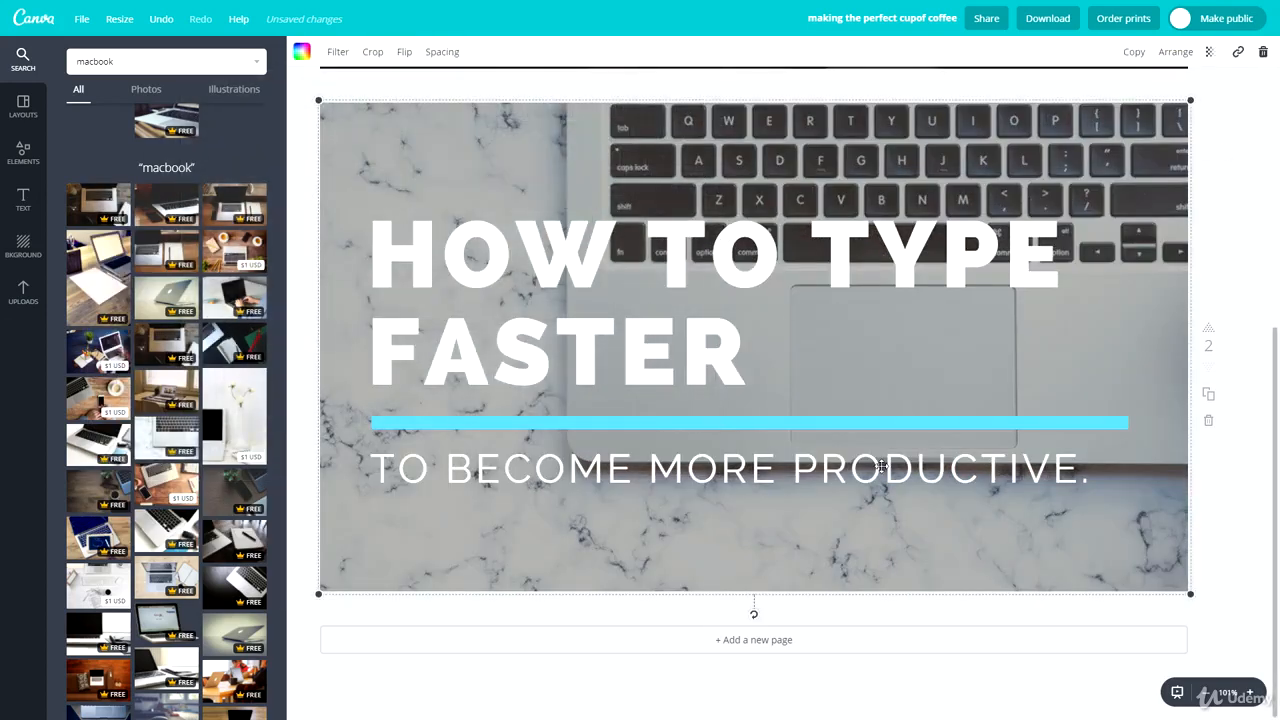
pyautogui.click(1219, 487)
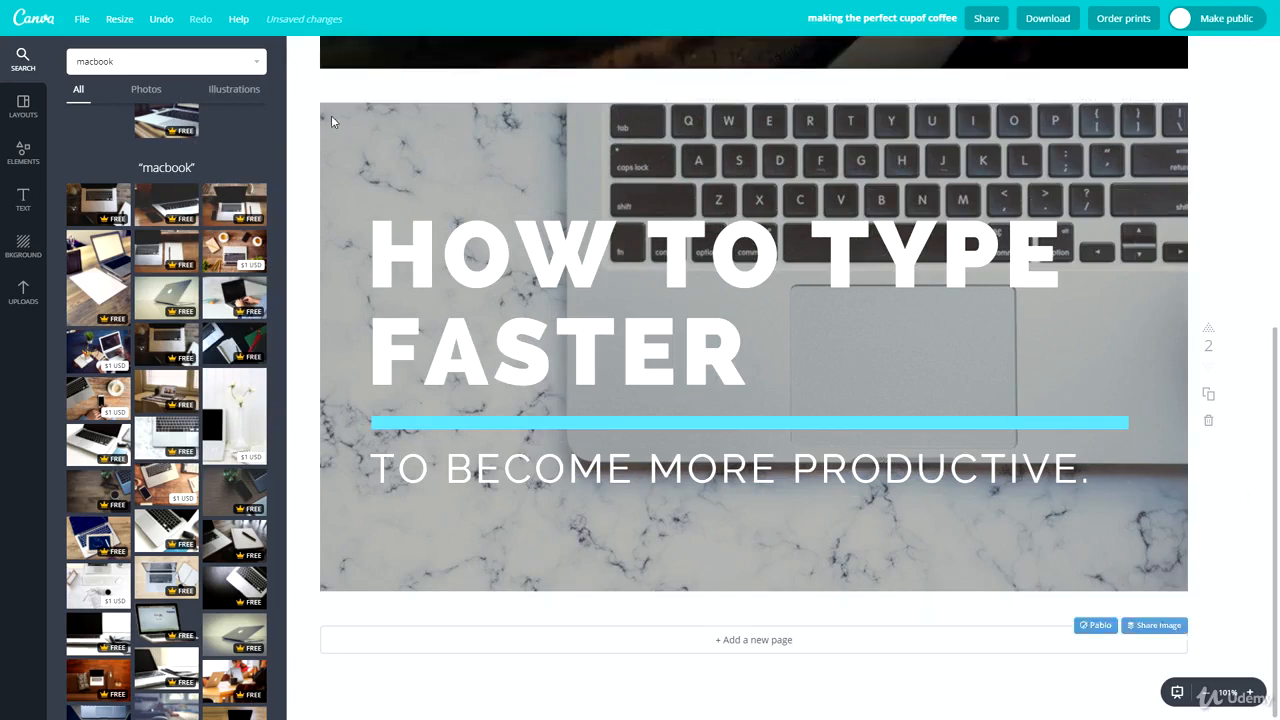
# Set the blur of page 2's background photo to +23 in the advanced filter options.
pyautogui.click(445, 280)
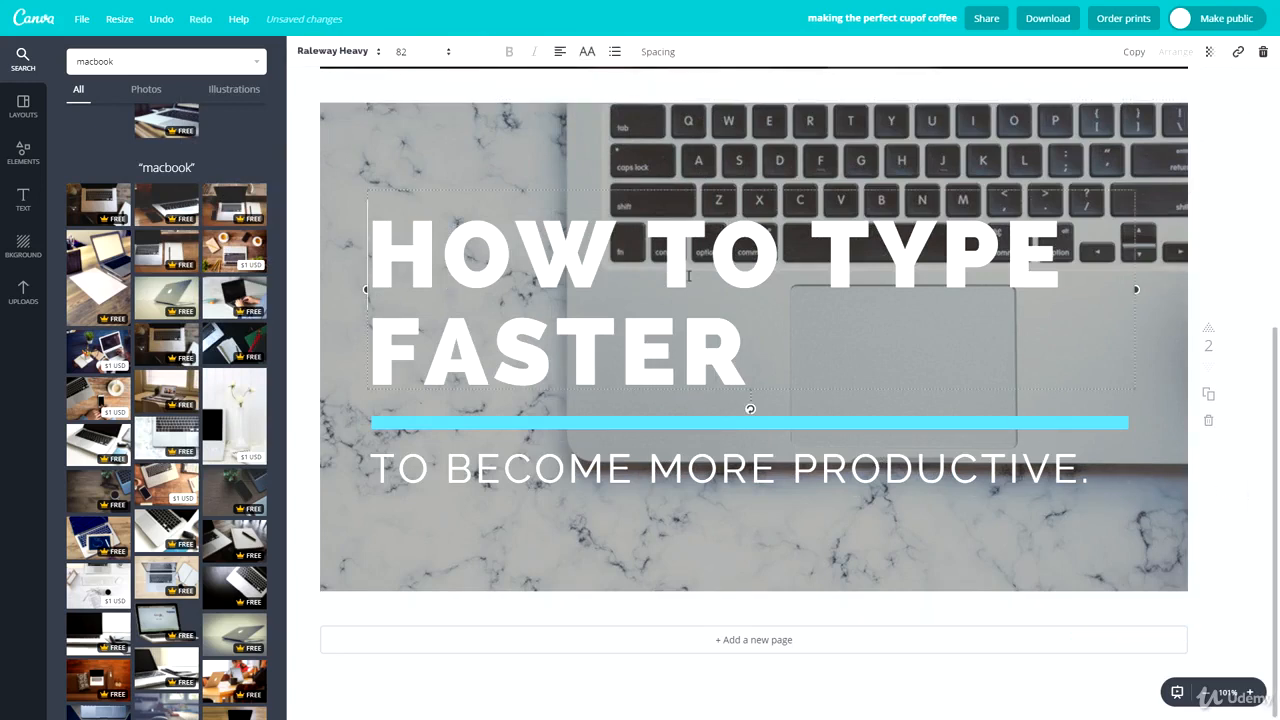
pyautogui.click(536, 156)
pyautogui.click(344, 104)
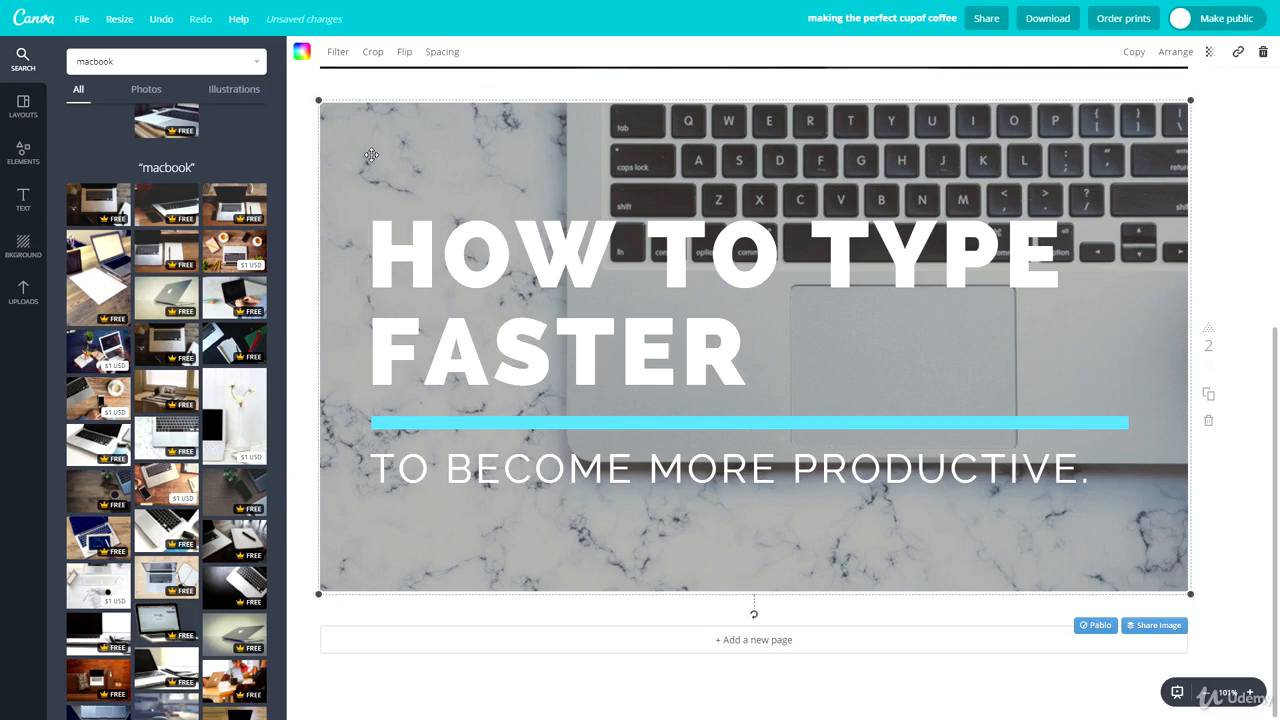
pyautogui.click(338, 52)
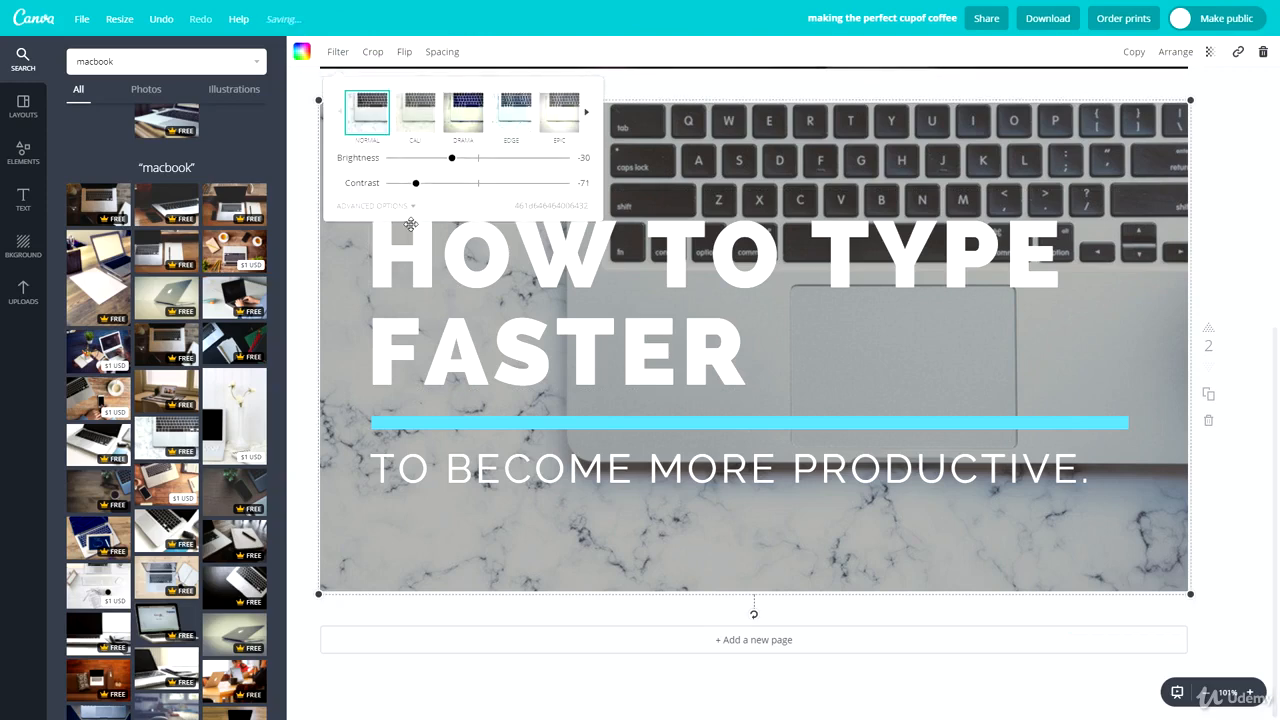
pyautogui.click(413, 207)
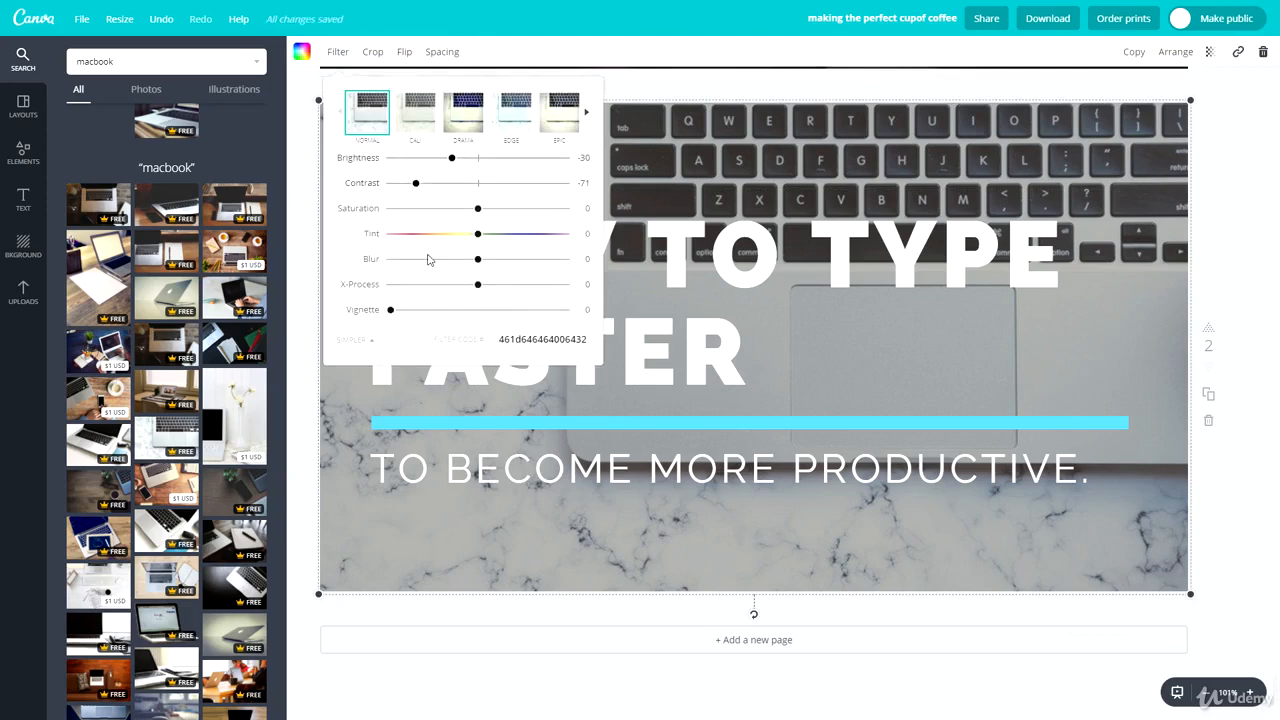
pyautogui.moveTo(482, 263)
pyautogui.mouseDown()
pyautogui.moveTo(531, 261)
pyautogui.moveTo(497, 266)
pyautogui.mouseUp()
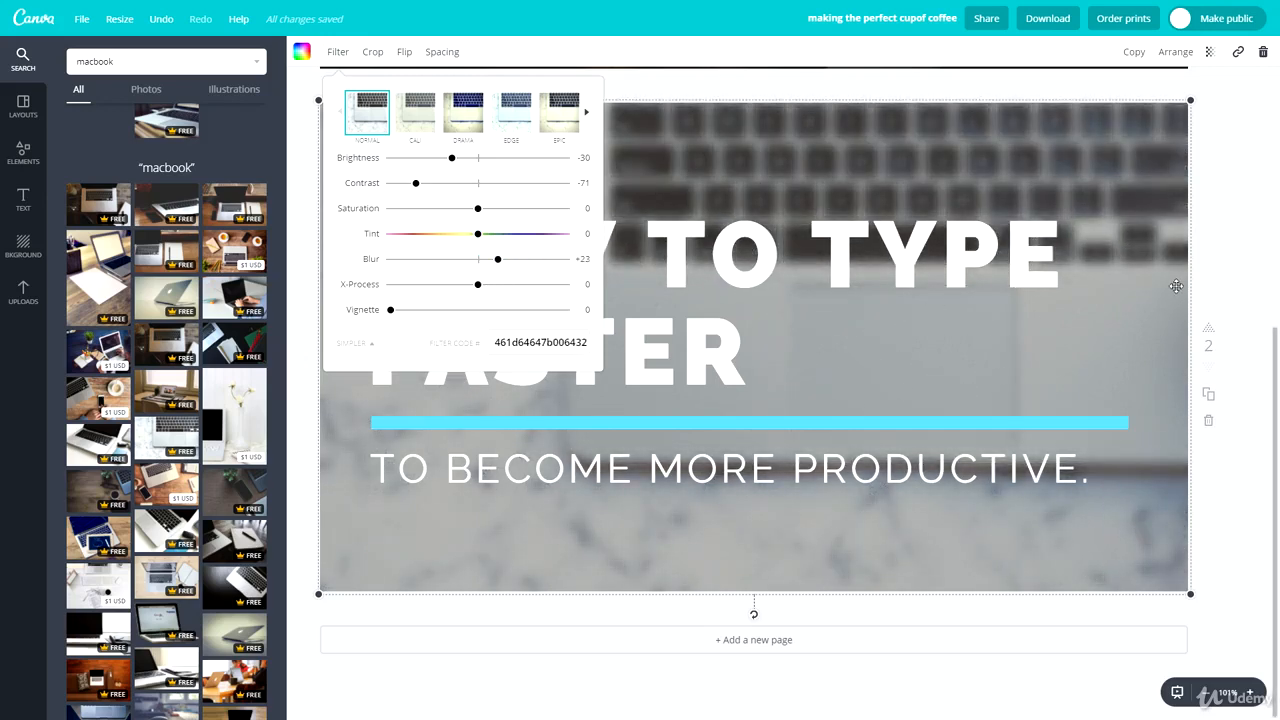
pyautogui.click(1210, 246)
# Change the font of the whole "HOW TO TYPE FASTER" headline to Archivo Black.
pyautogui.click(528, 259)
pyautogui.tripleClick(479, 255)
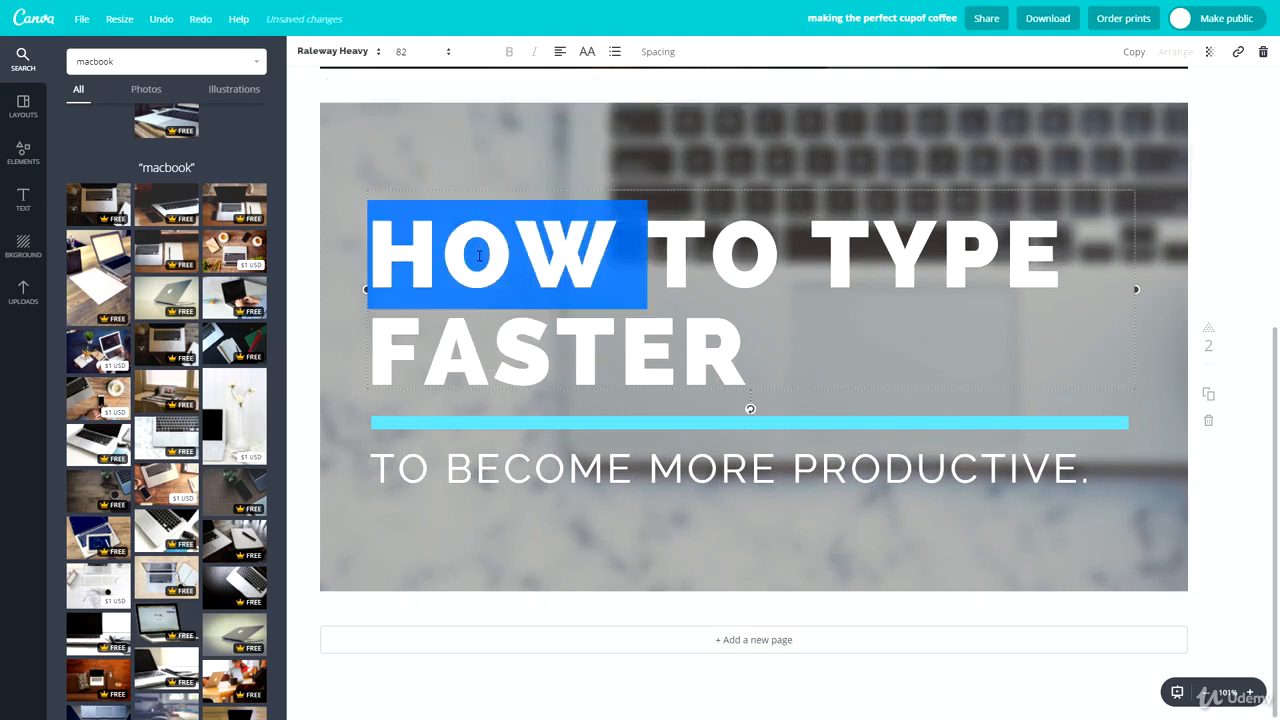
pyautogui.click(376, 52)
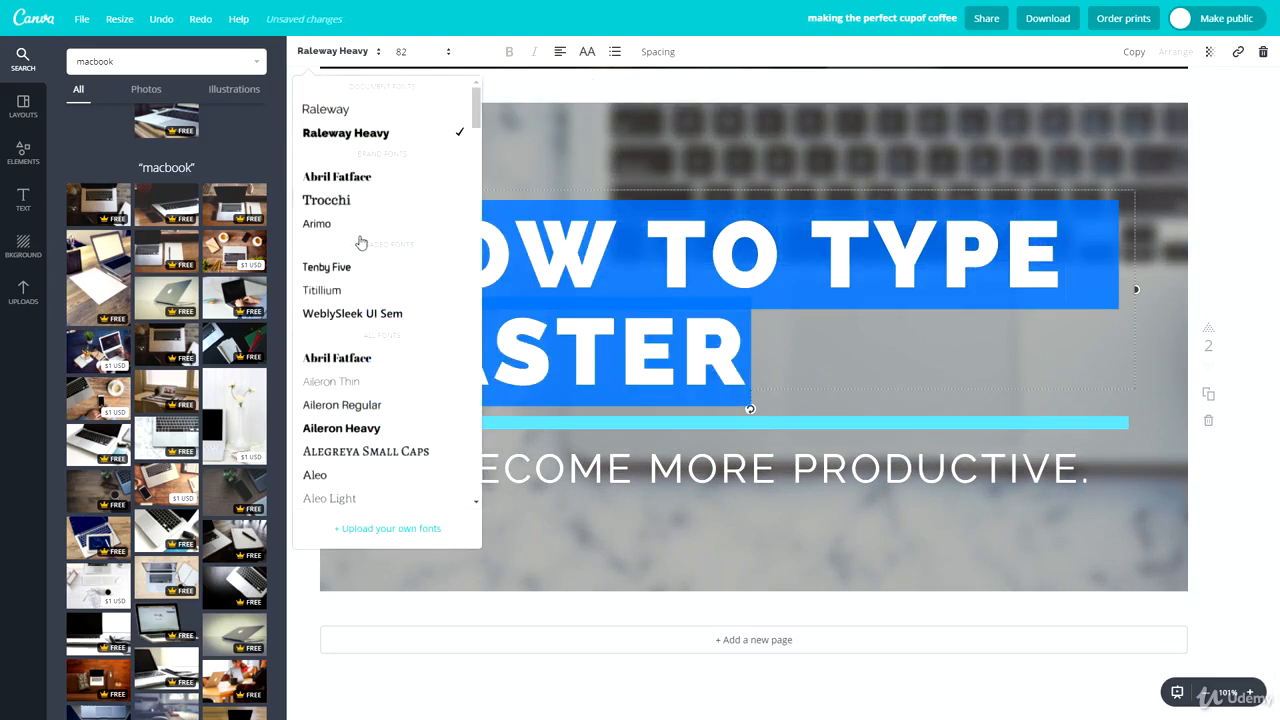
pyautogui.scroll(-1, 383, 323)
pyautogui.scroll(-5, 383, 323)
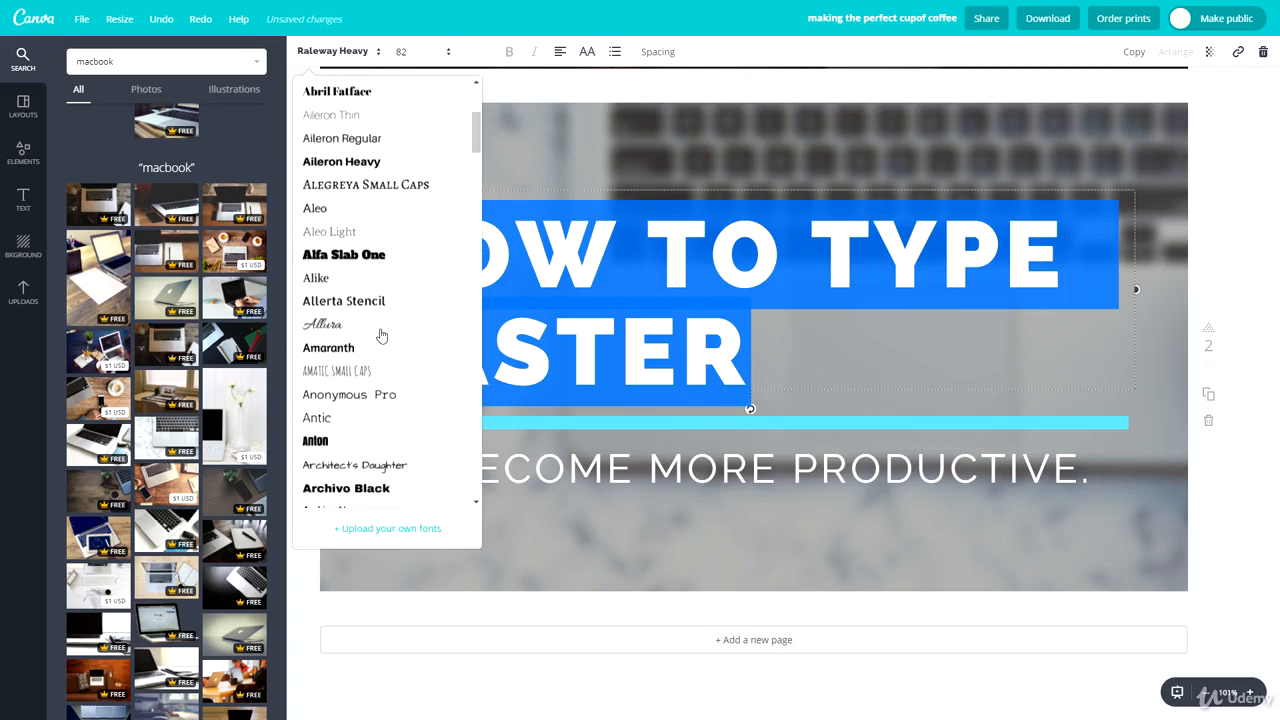
pyautogui.scroll(-2, 380, 331)
pyautogui.scroll(-3, 378, 340)
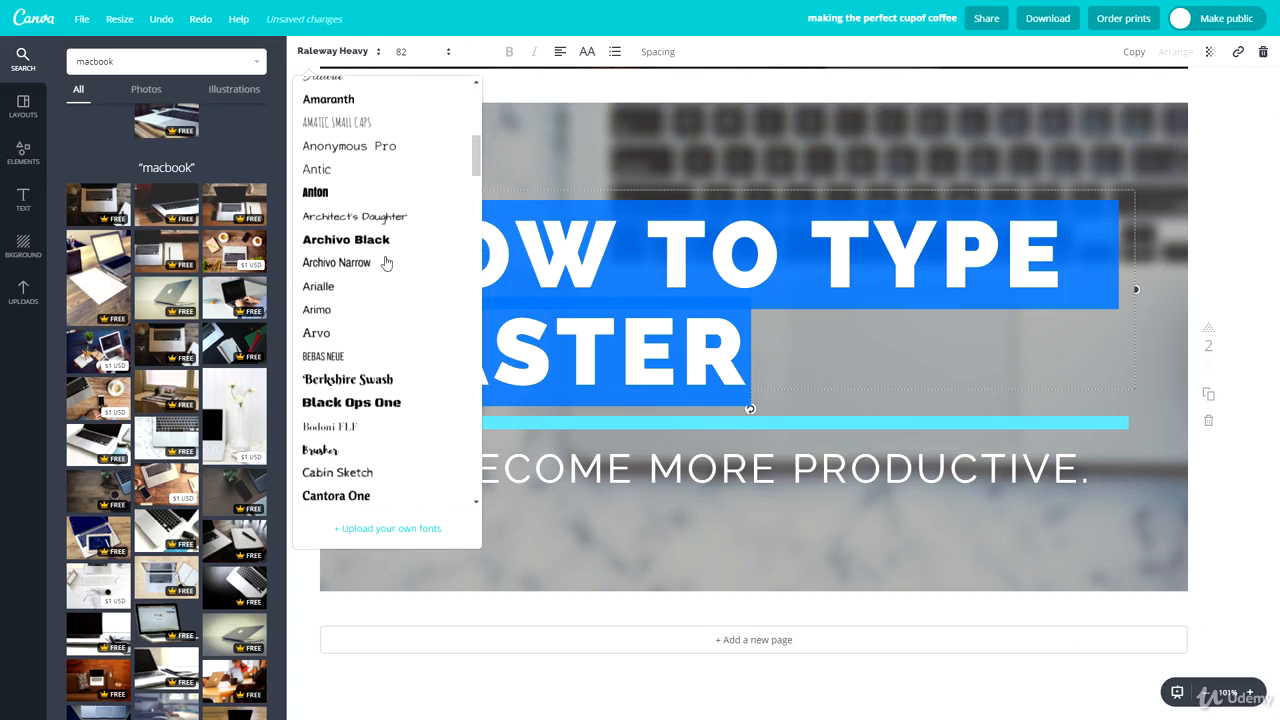
pyautogui.click(384, 219)
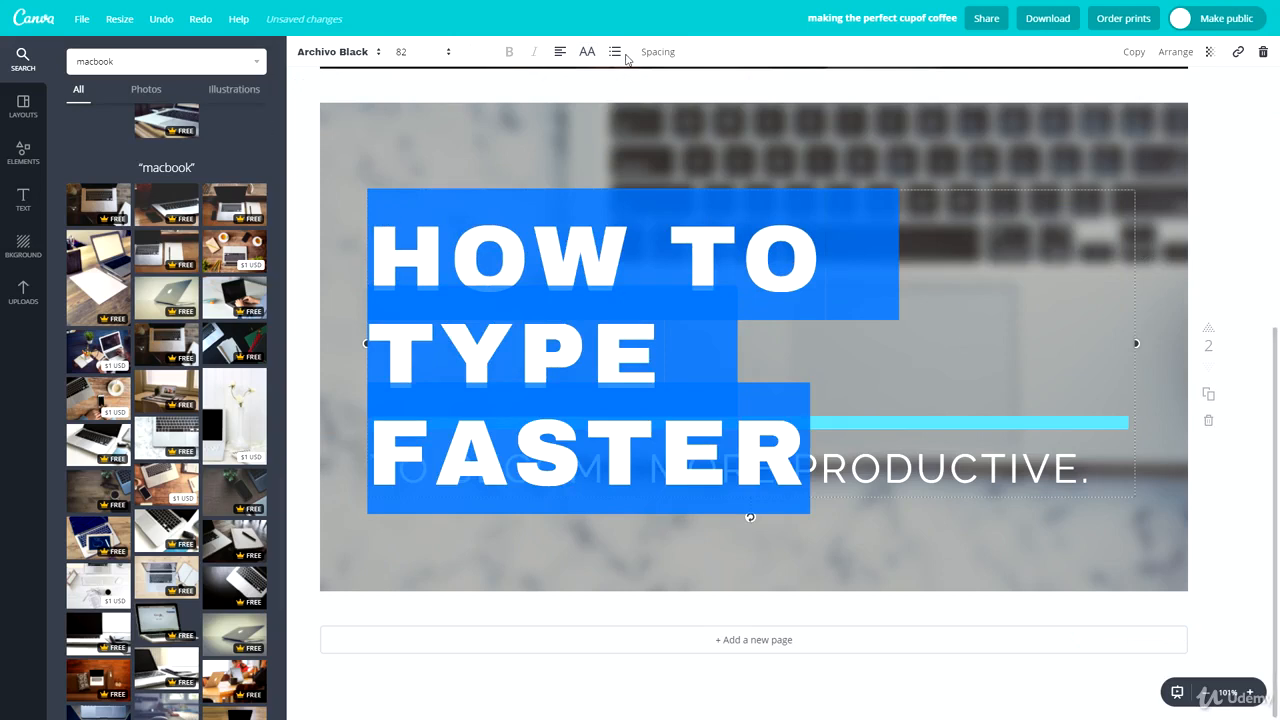
# Set the headline's letter spacing to 0.
pyautogui.click(655, 56)
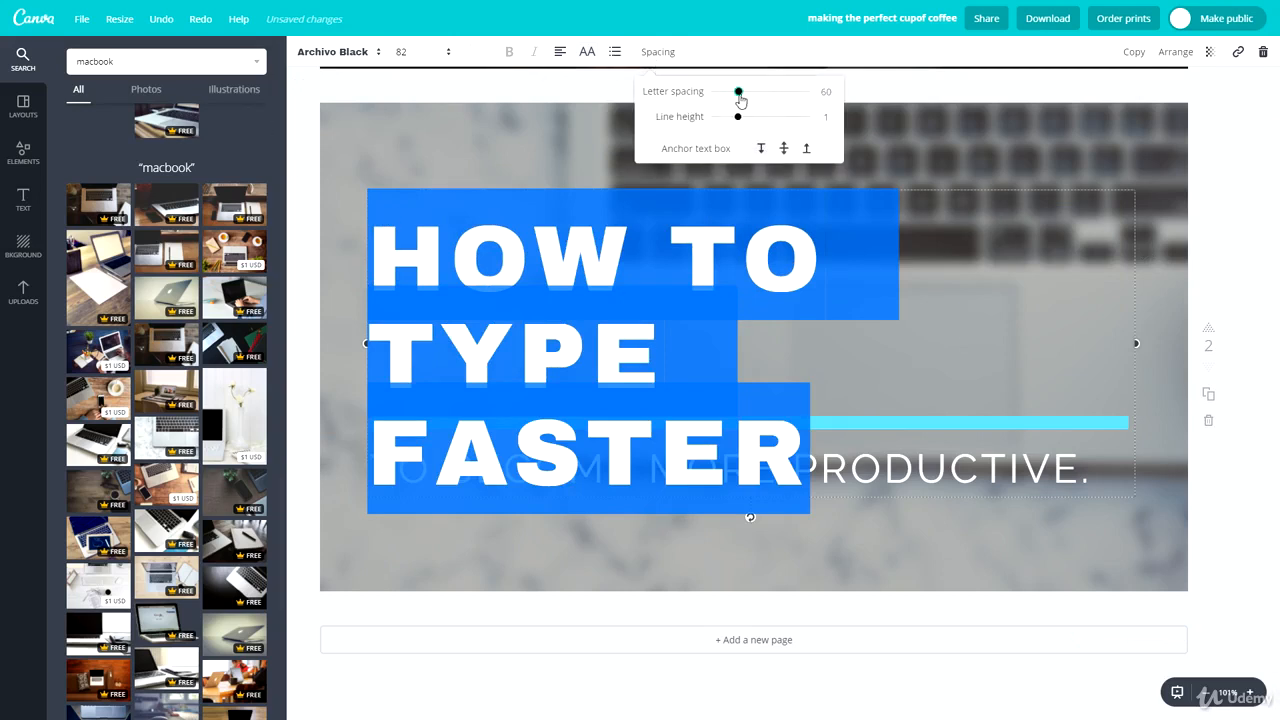
pyautogui.moveTo(743, 100); pyautogui.dragTo(737, 97)
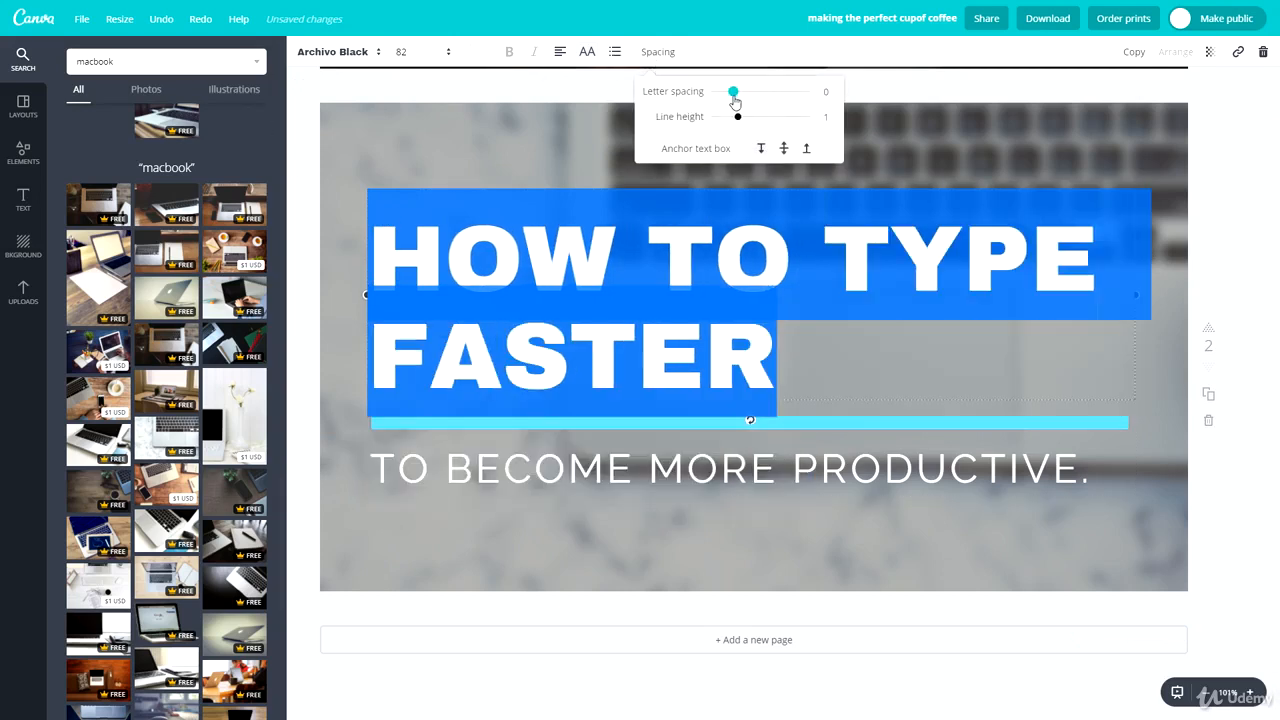
pyautogui.click(1229, 263)
pyautogui.click(1222, 267)
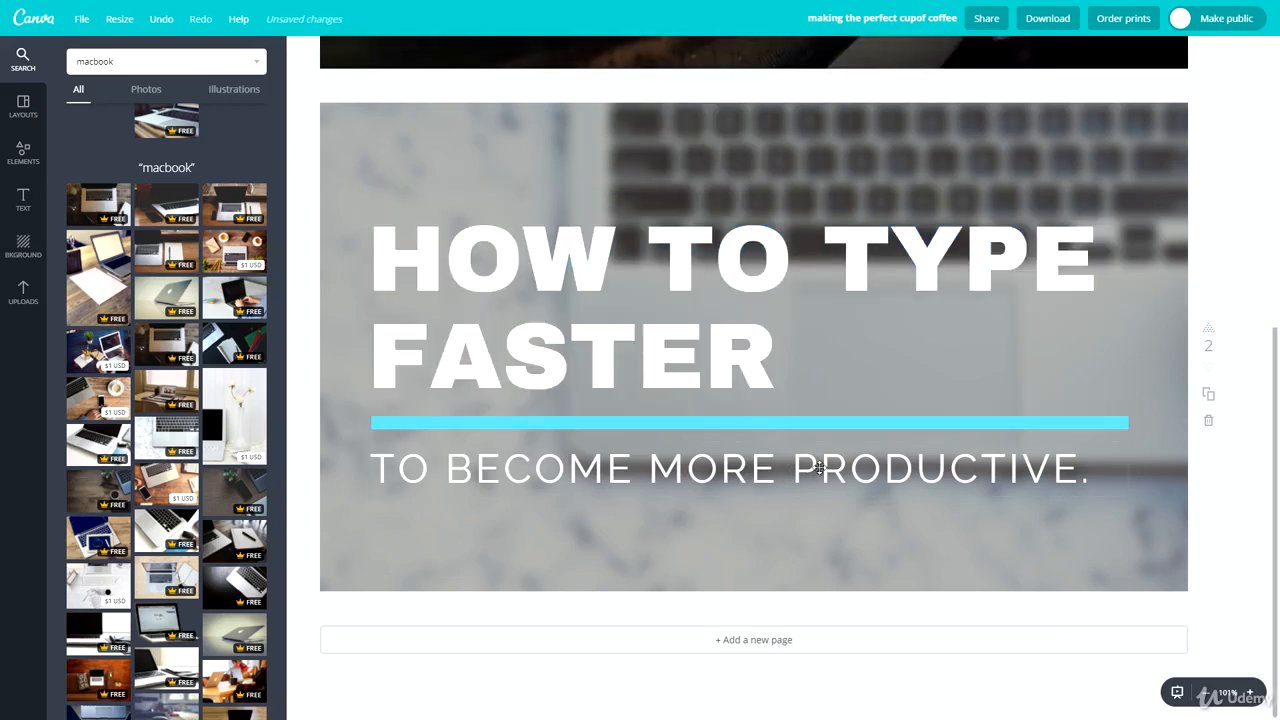
# Replace page 2's background with the "macbook" search photo of a dark wooden desk with a laptop, plant and coffee cup.
pyautogui.click(800, 464)
pyautogui.click(1229, 233)
pyautogui.moveTo(112, 490); pyautogui.dragTo(436, 492)
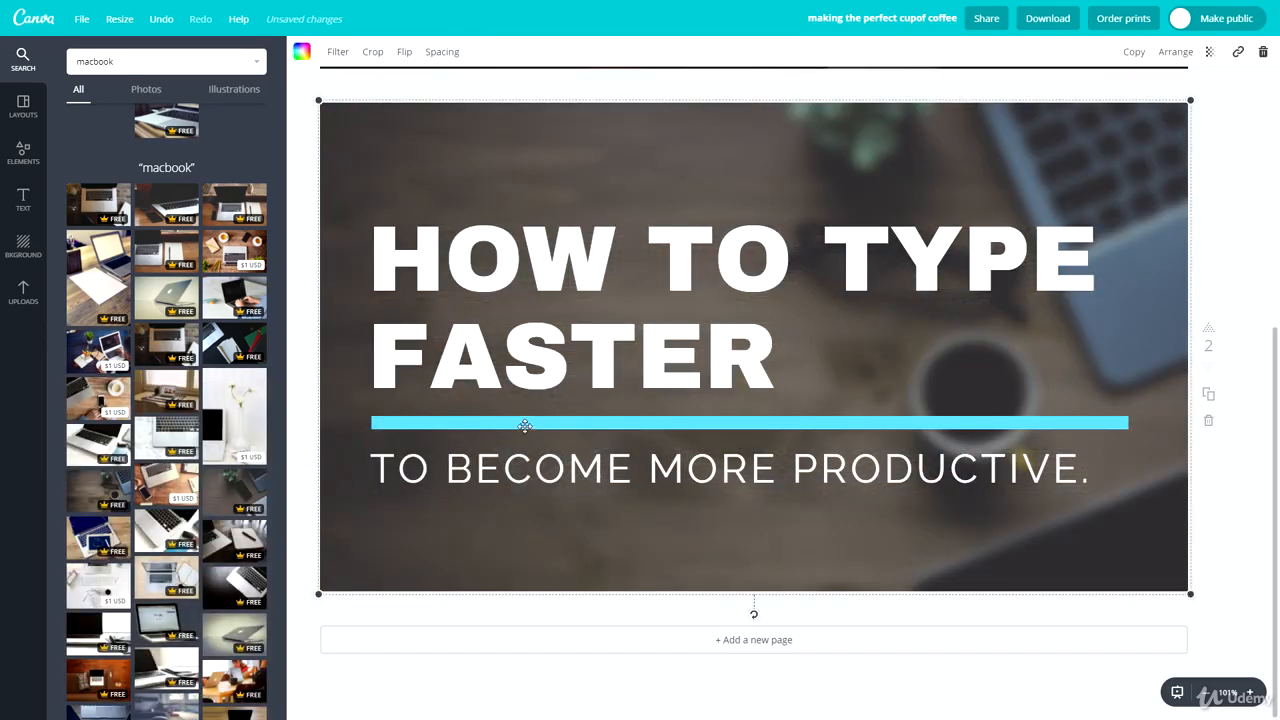
pyautogui.click(1259, 204)
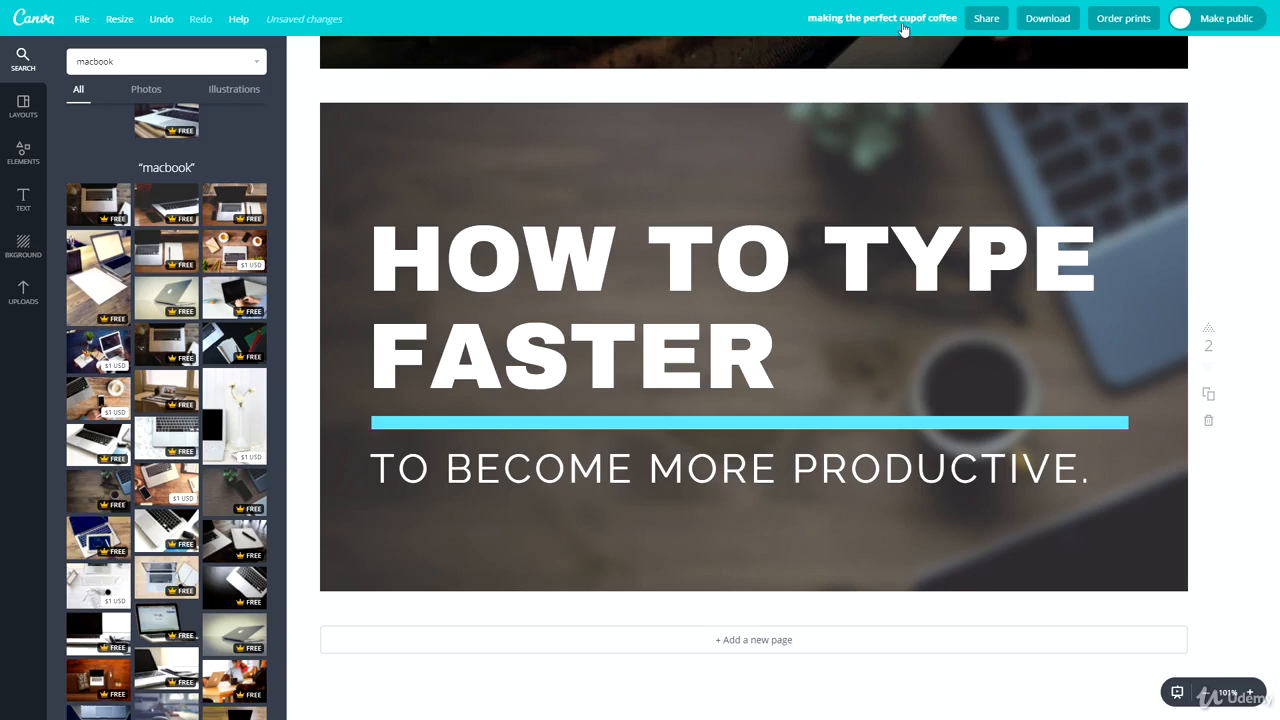
# Delete the "THE TOP TEN MUSIC VIDEOS" page and rename the design "typefaster".
pyautogui.scroll(5, 787, 312)
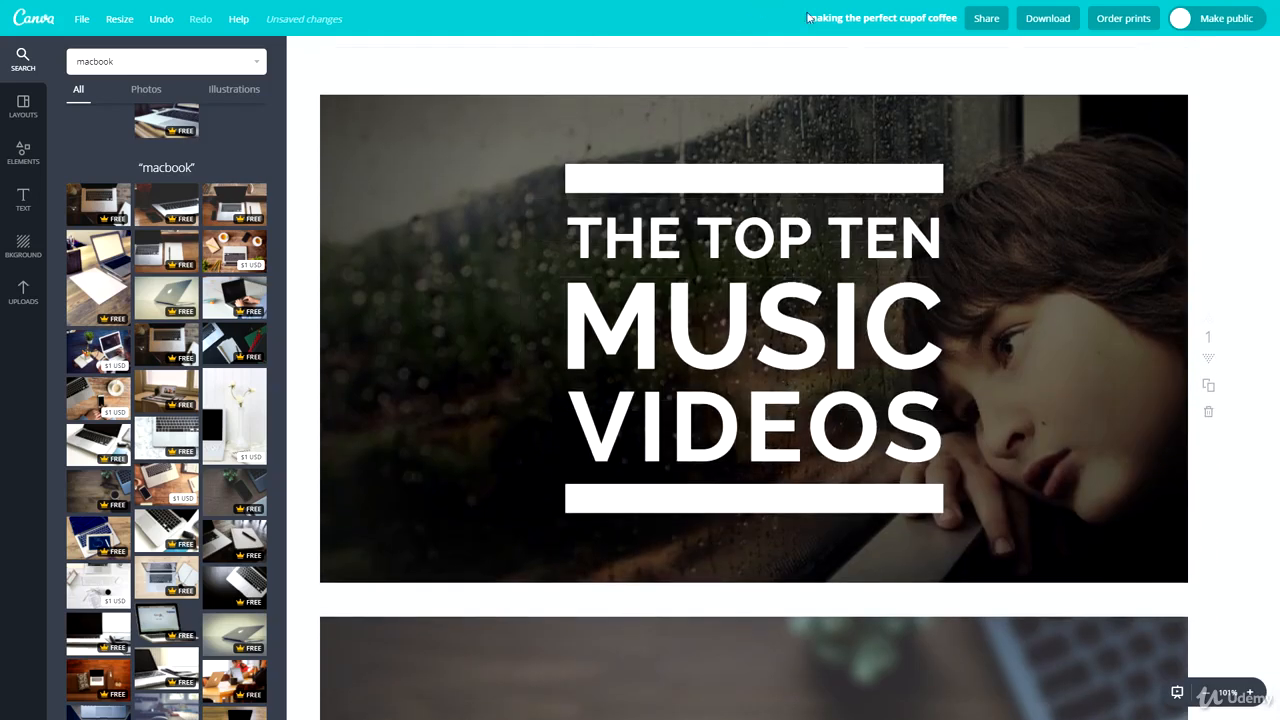
pyautogui.click(1214, 419)
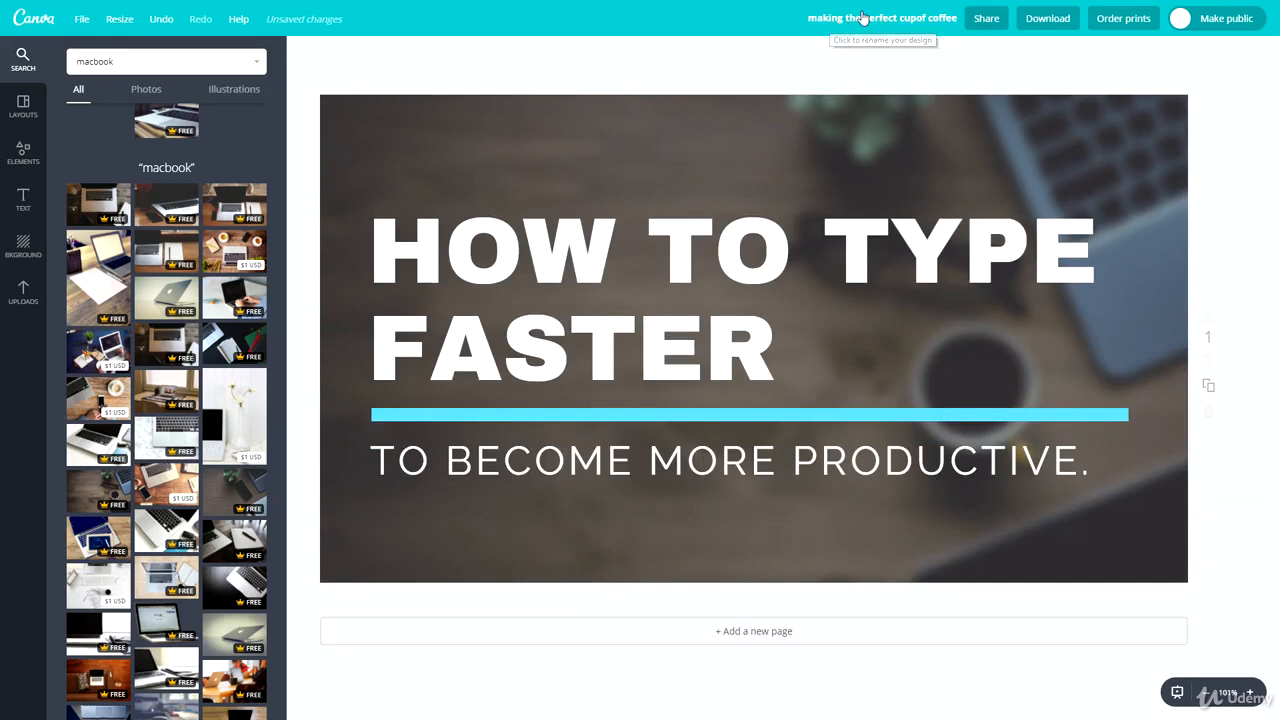
pyautogui.click(862, 18)
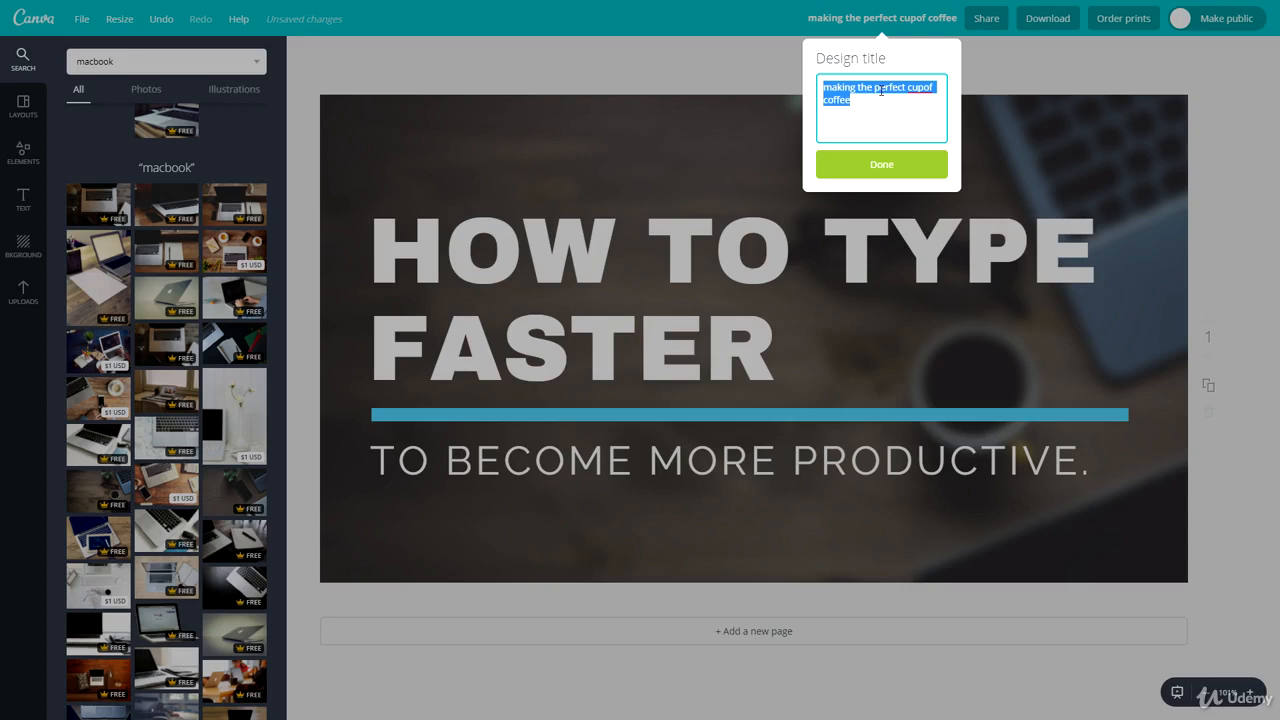
pyautogui.write('how')
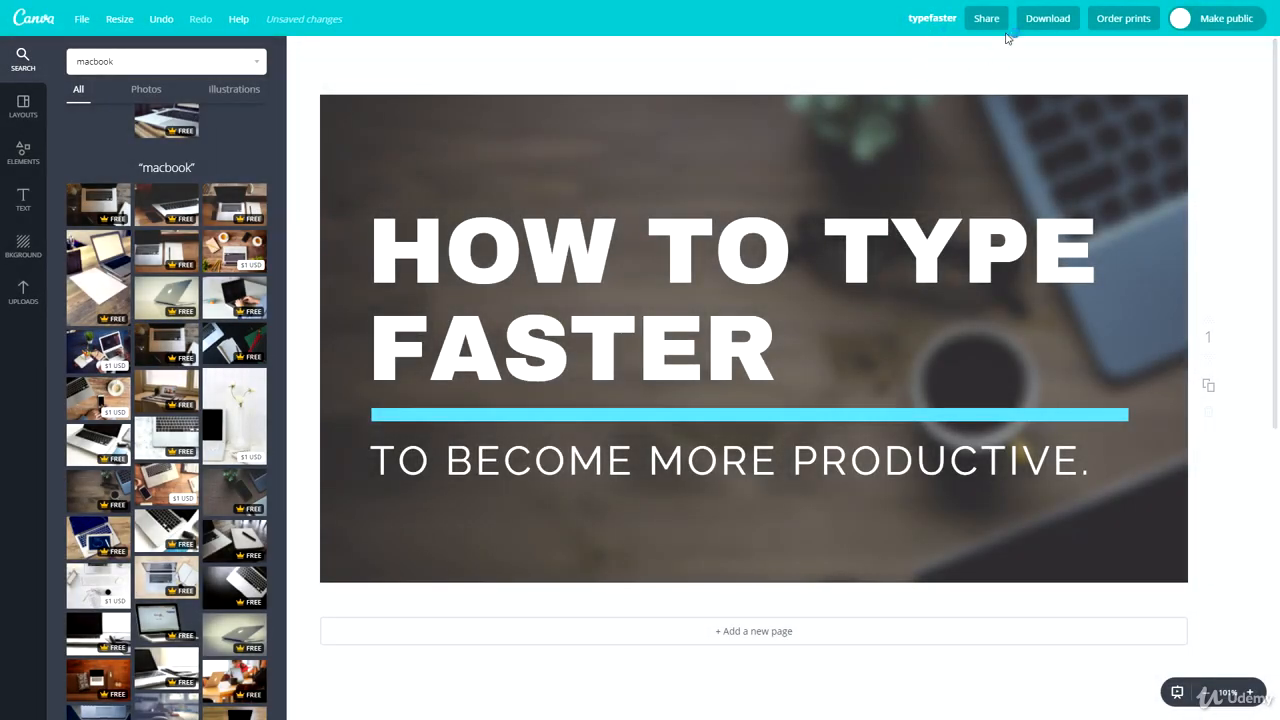
# Open the download options, choose JPG as the file type, and close them without downloading.
pyautogui.click(1038, 20)
pyautogui.click(1036, 92)
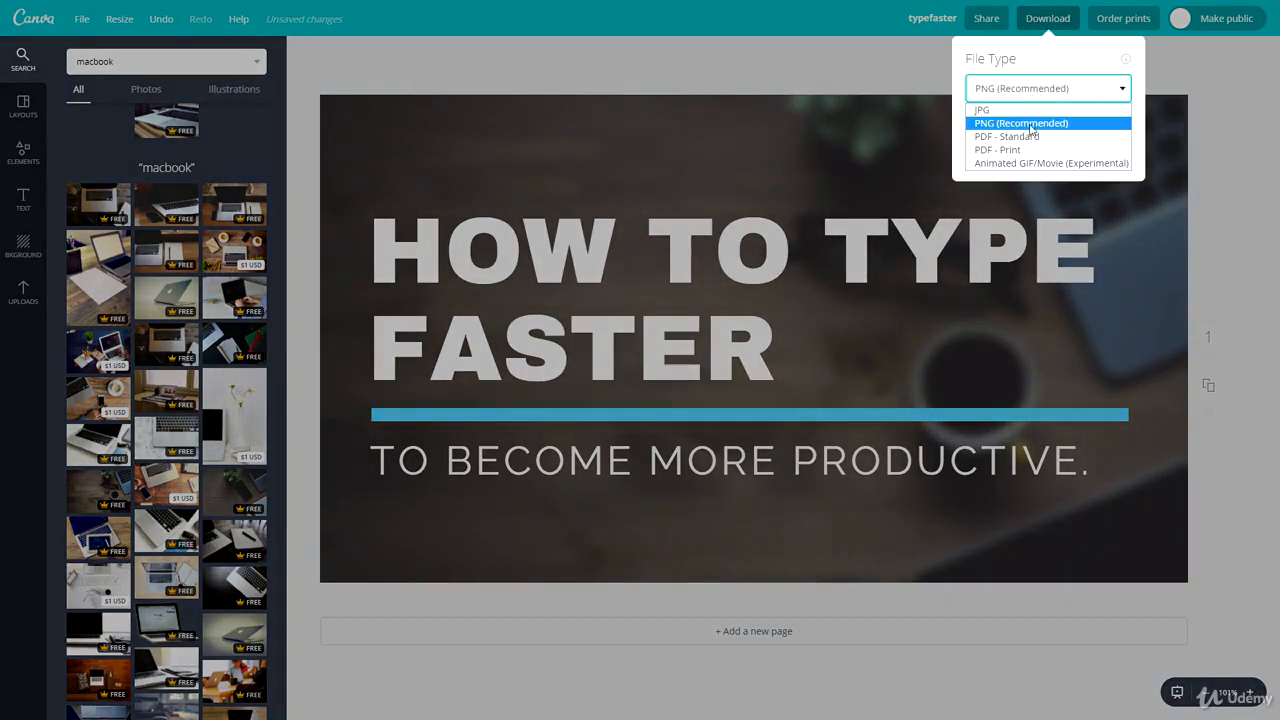
pyautogui.click(1000, 108)
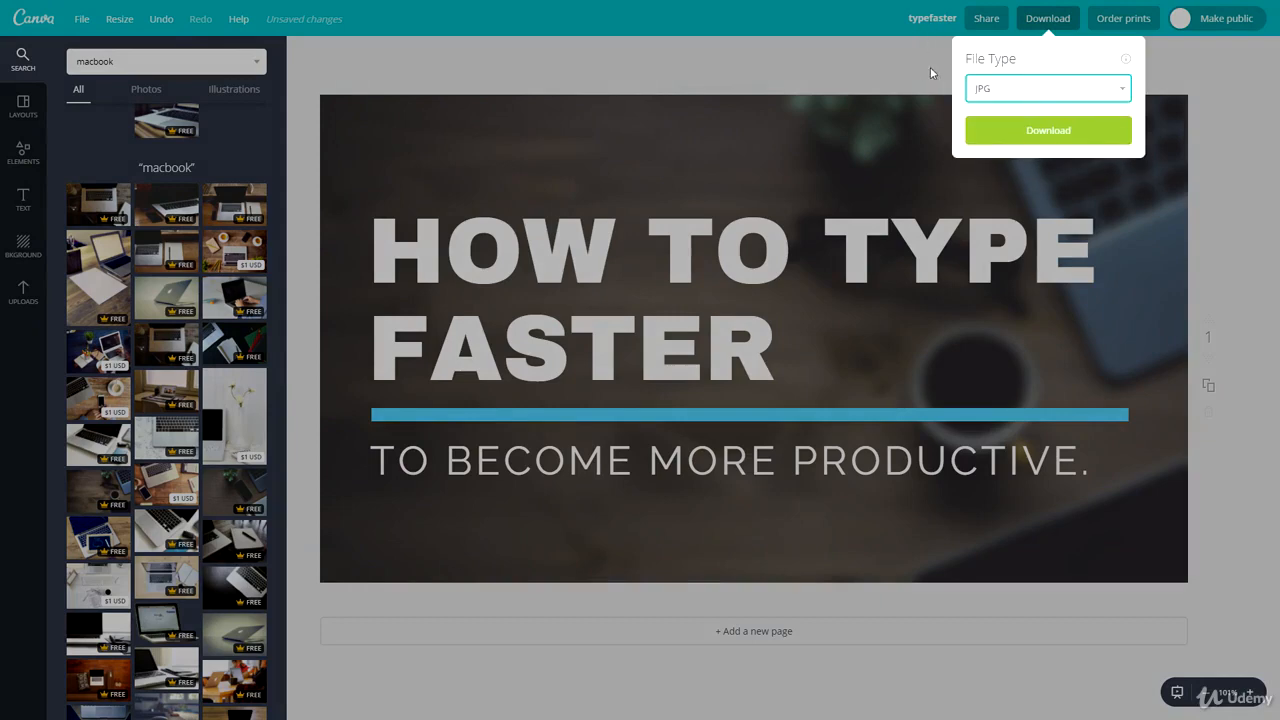
pyautogui.click(875, 62)
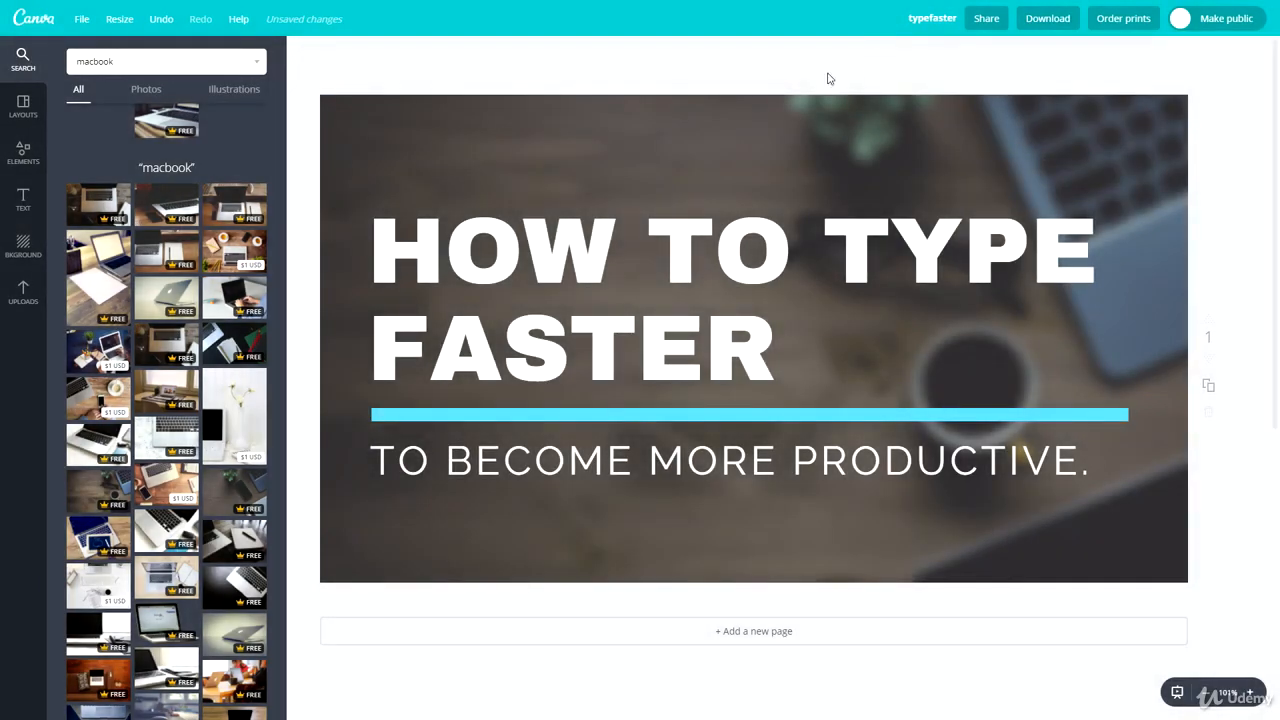